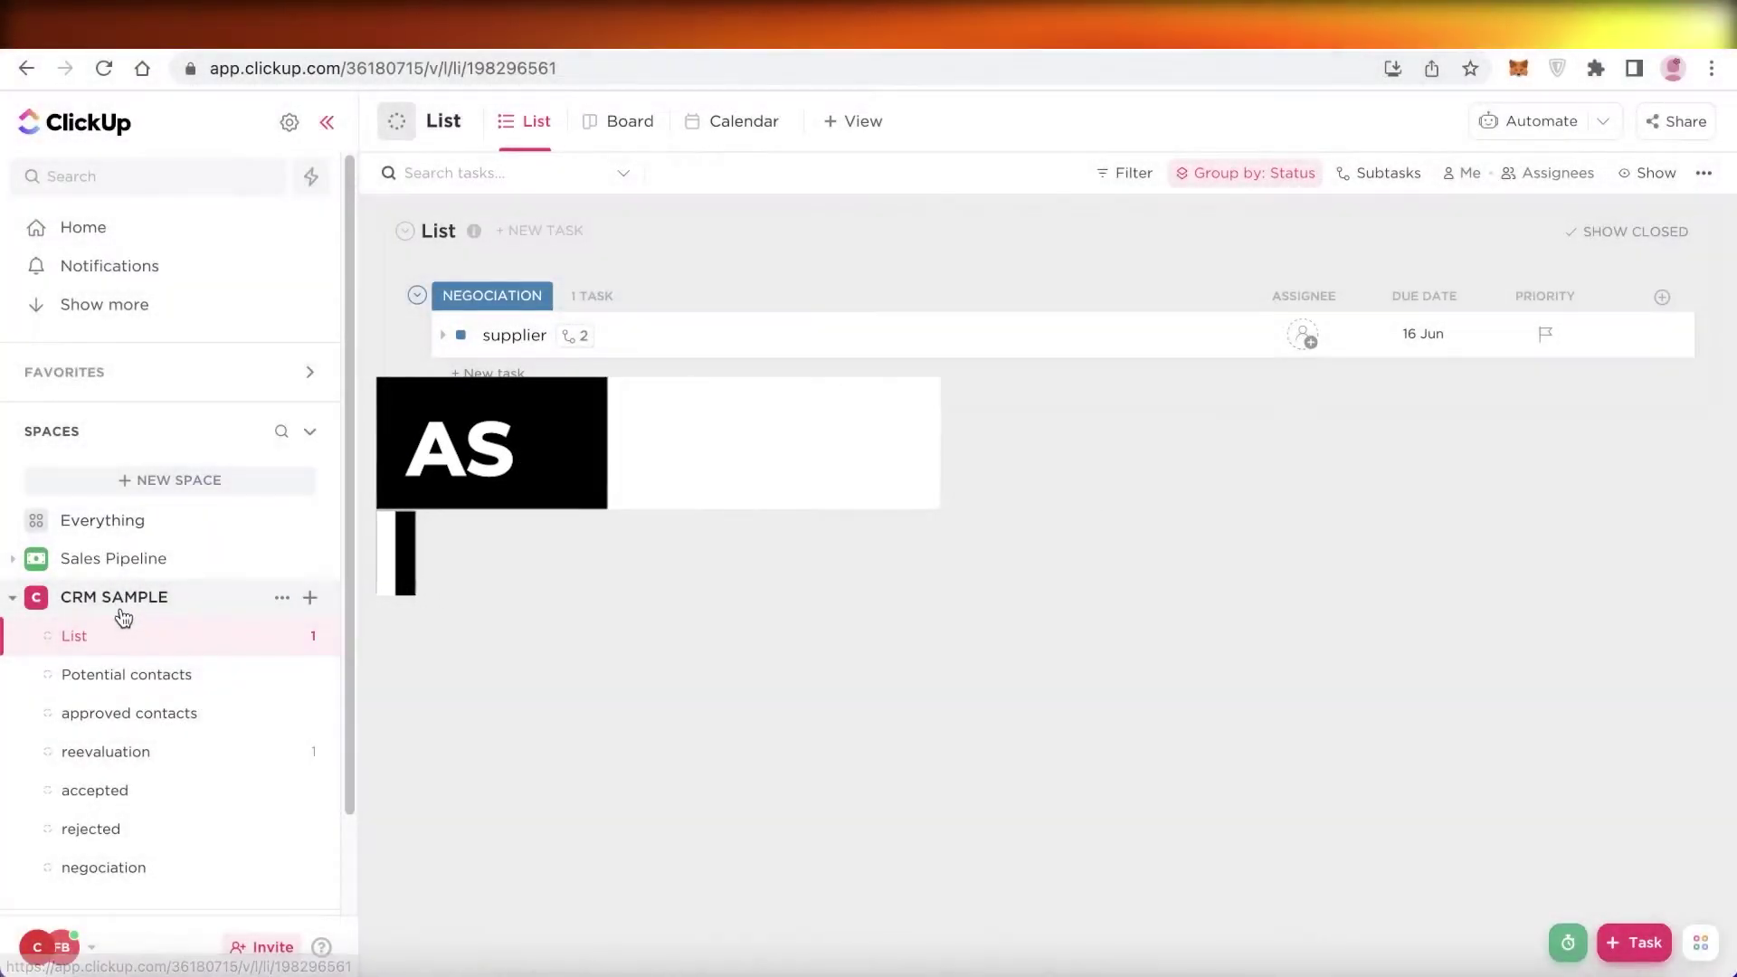
Open ClickUp's CRM SAMPLE space, browse its lists, and return to the Home page
click(123, 616)
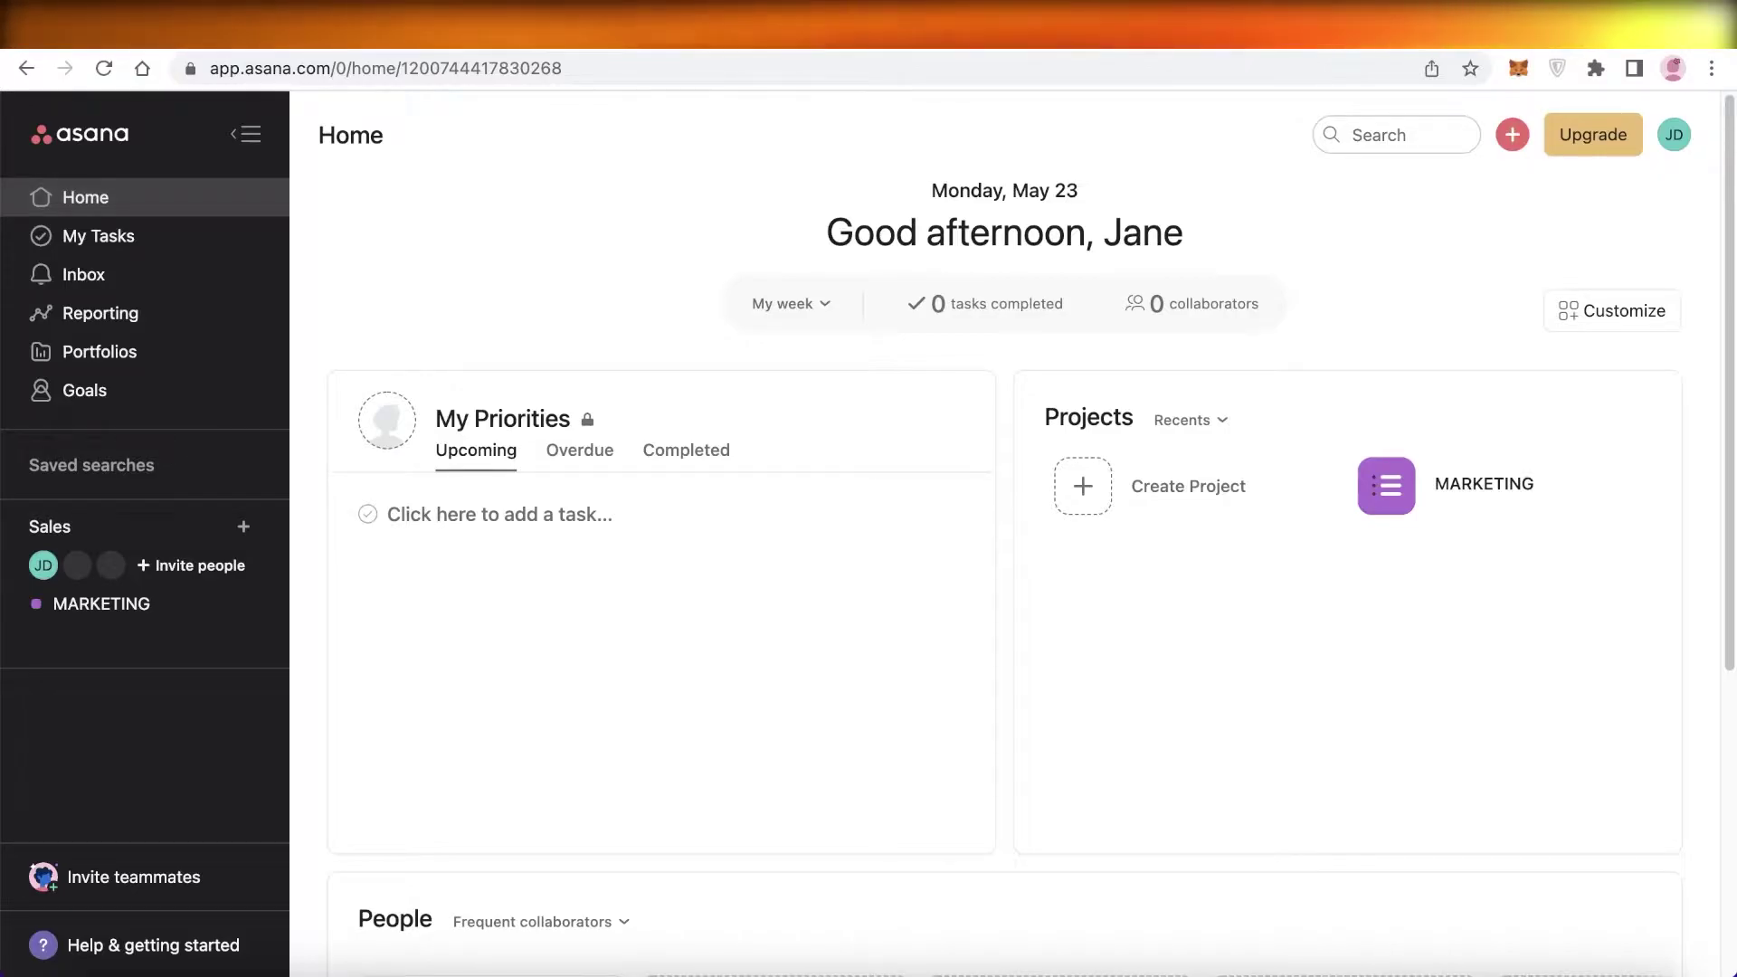
scroll(527, 360, down, 3)
scroll(929, 314, up, 3)
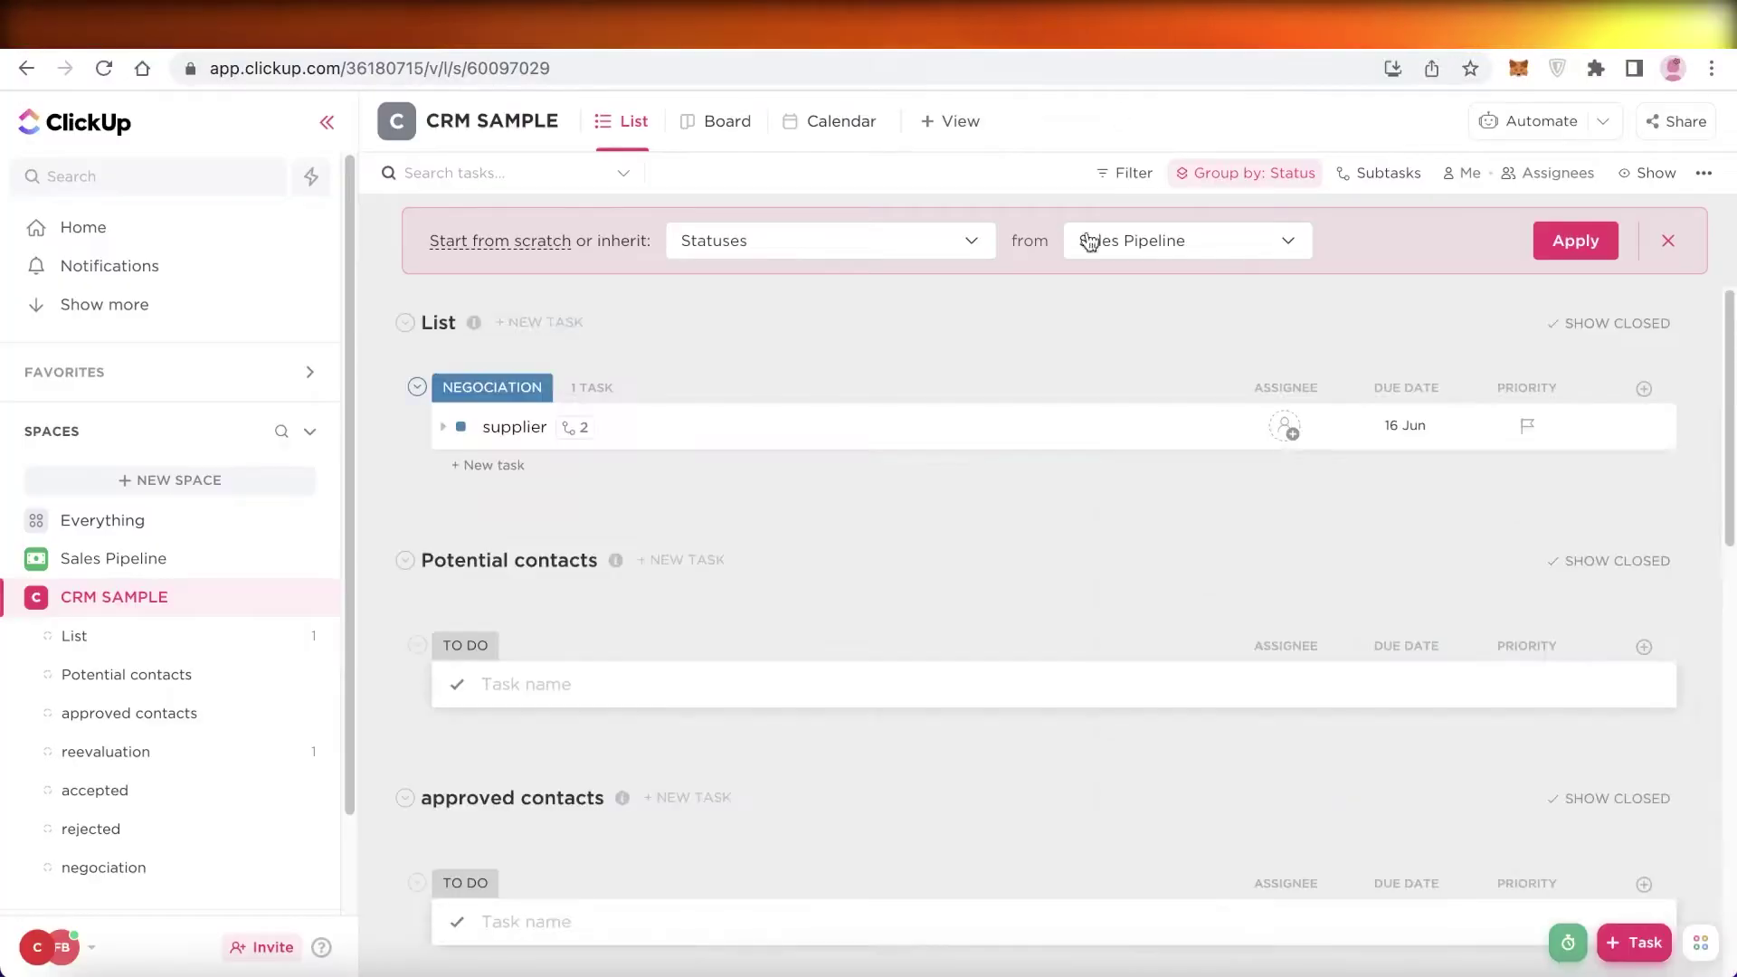
scroll(1026, 408, down, 5)
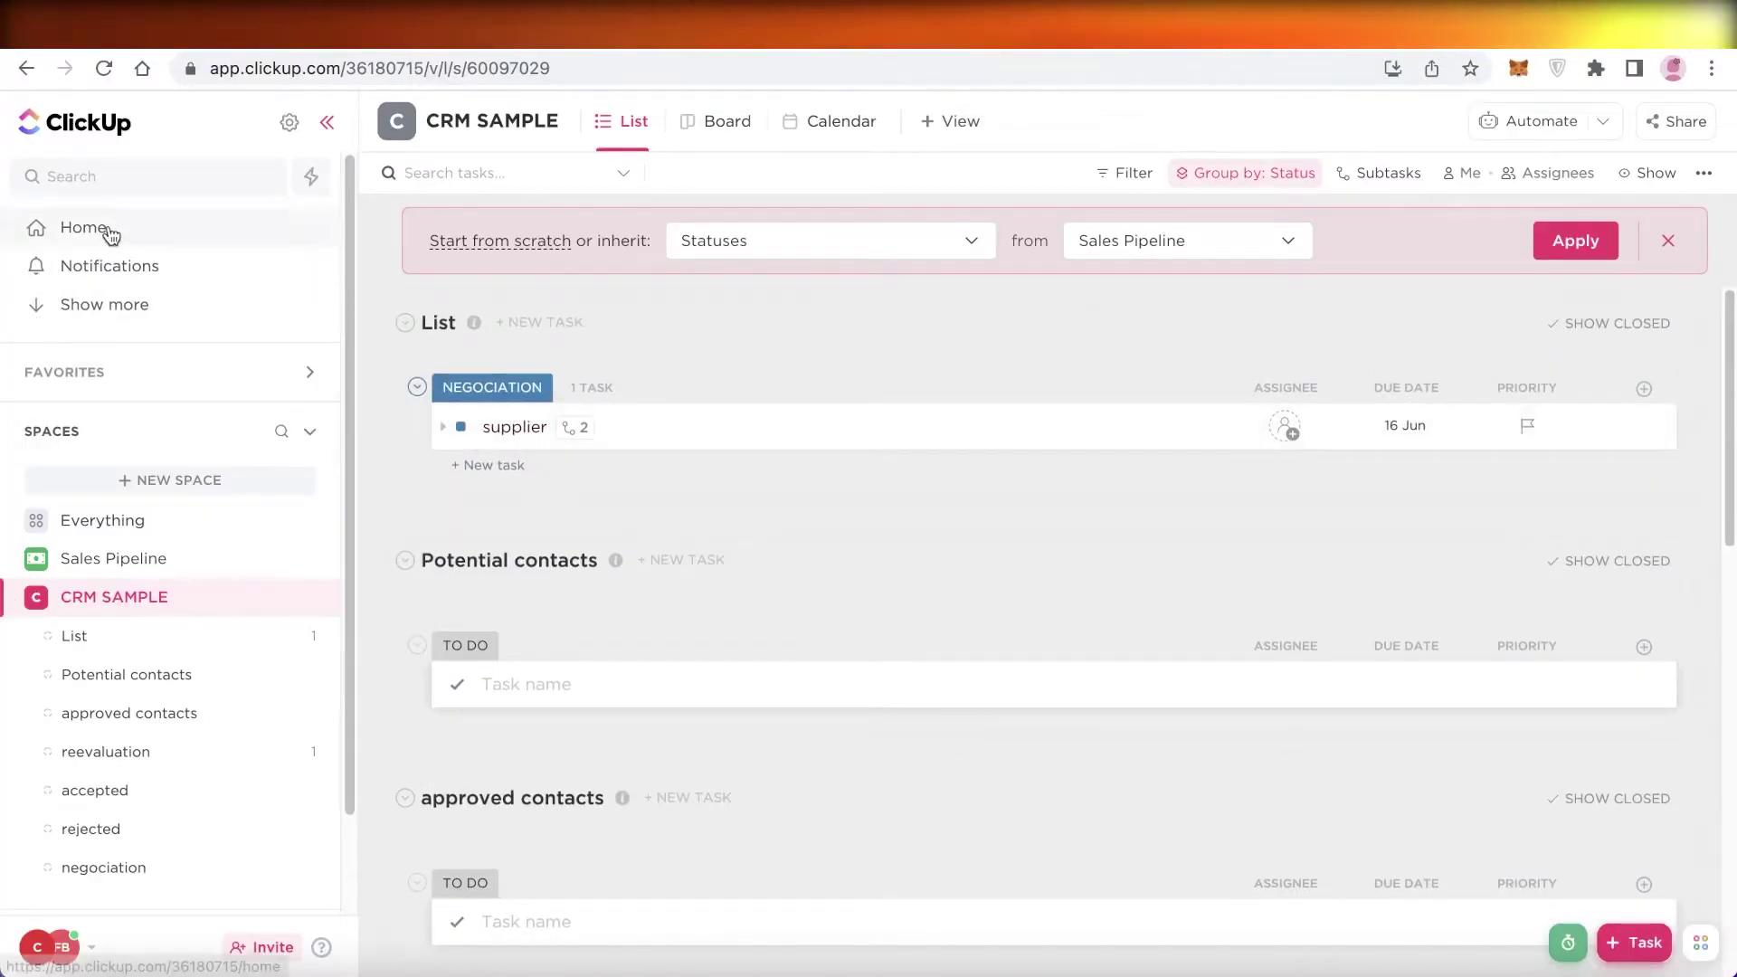
click(107, 230)
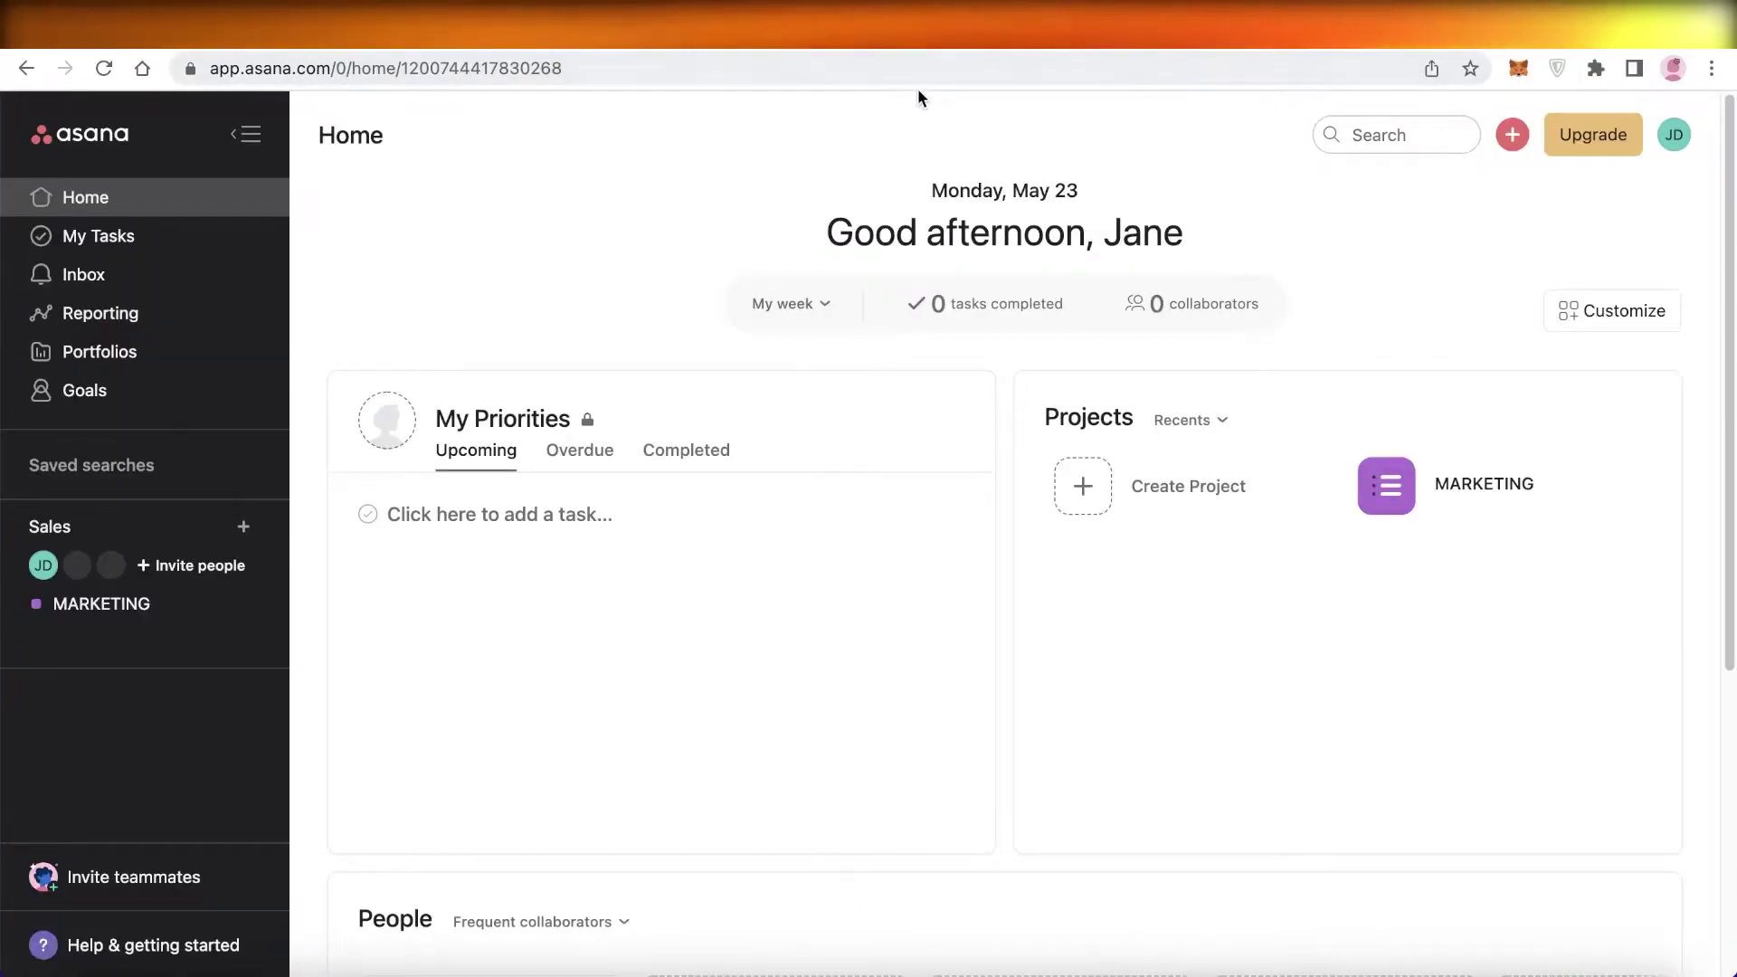
Review My Priorities, the MARKETING project and People on Home, and switch to ClickUp
click(1000, 51)
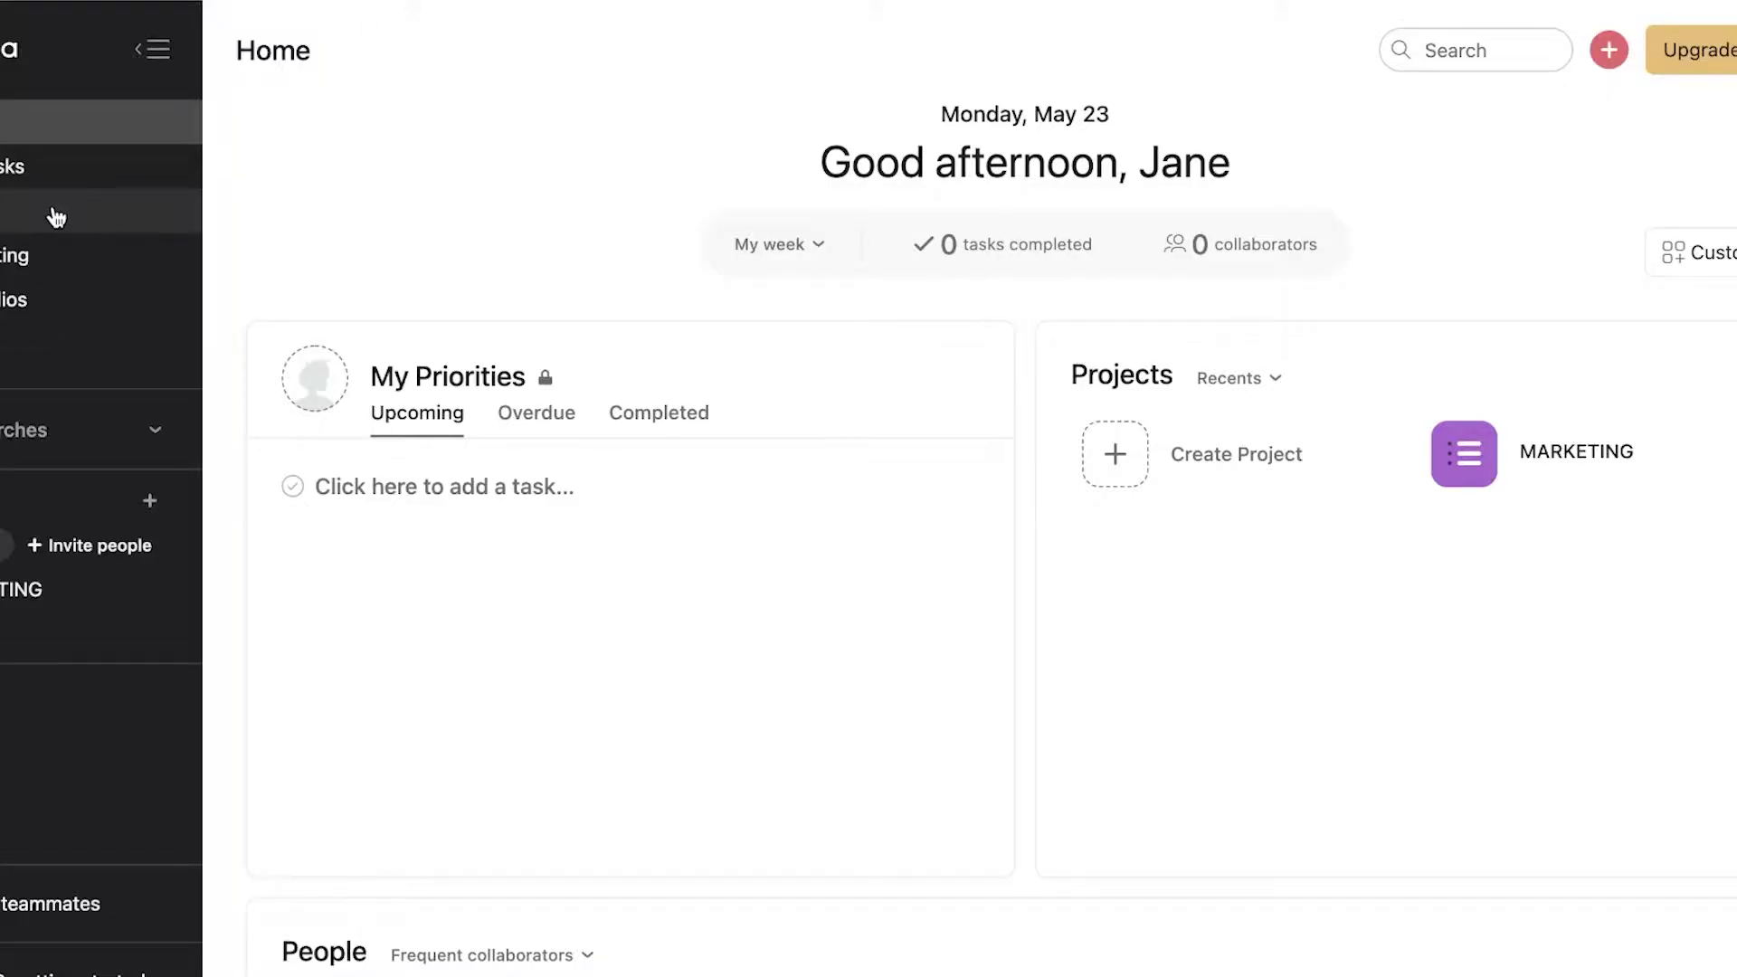
scroll(660, 233, down, 6)
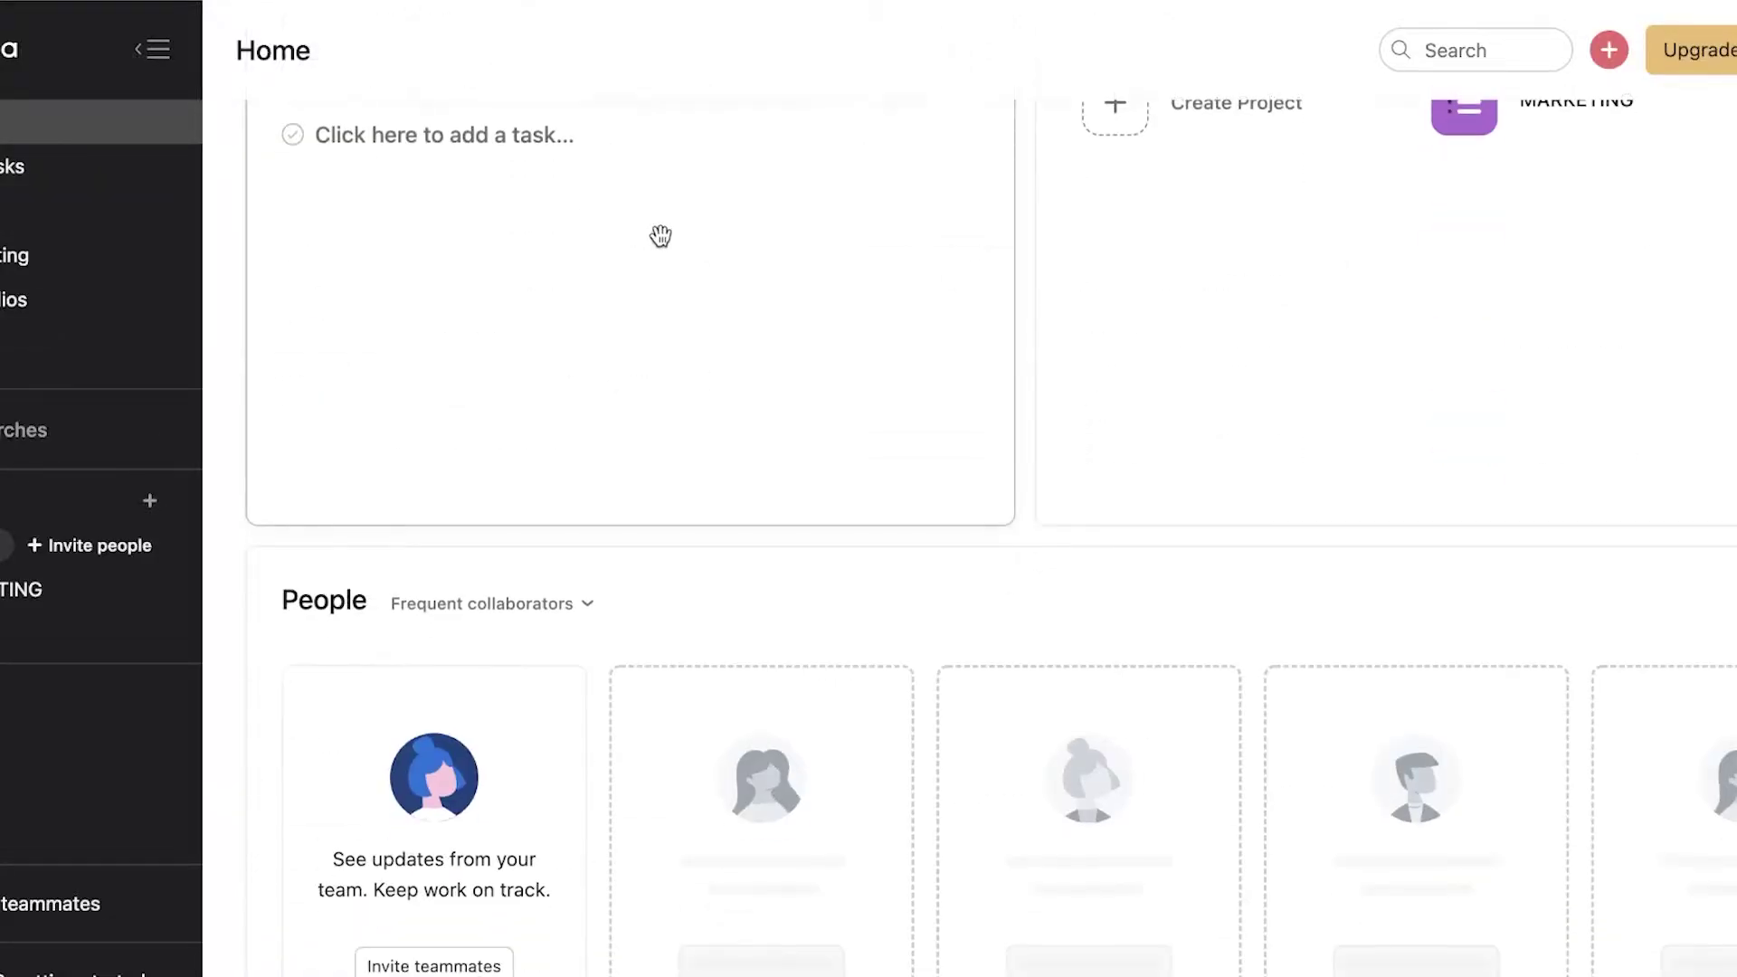
scroll(945, 293, up, 6)
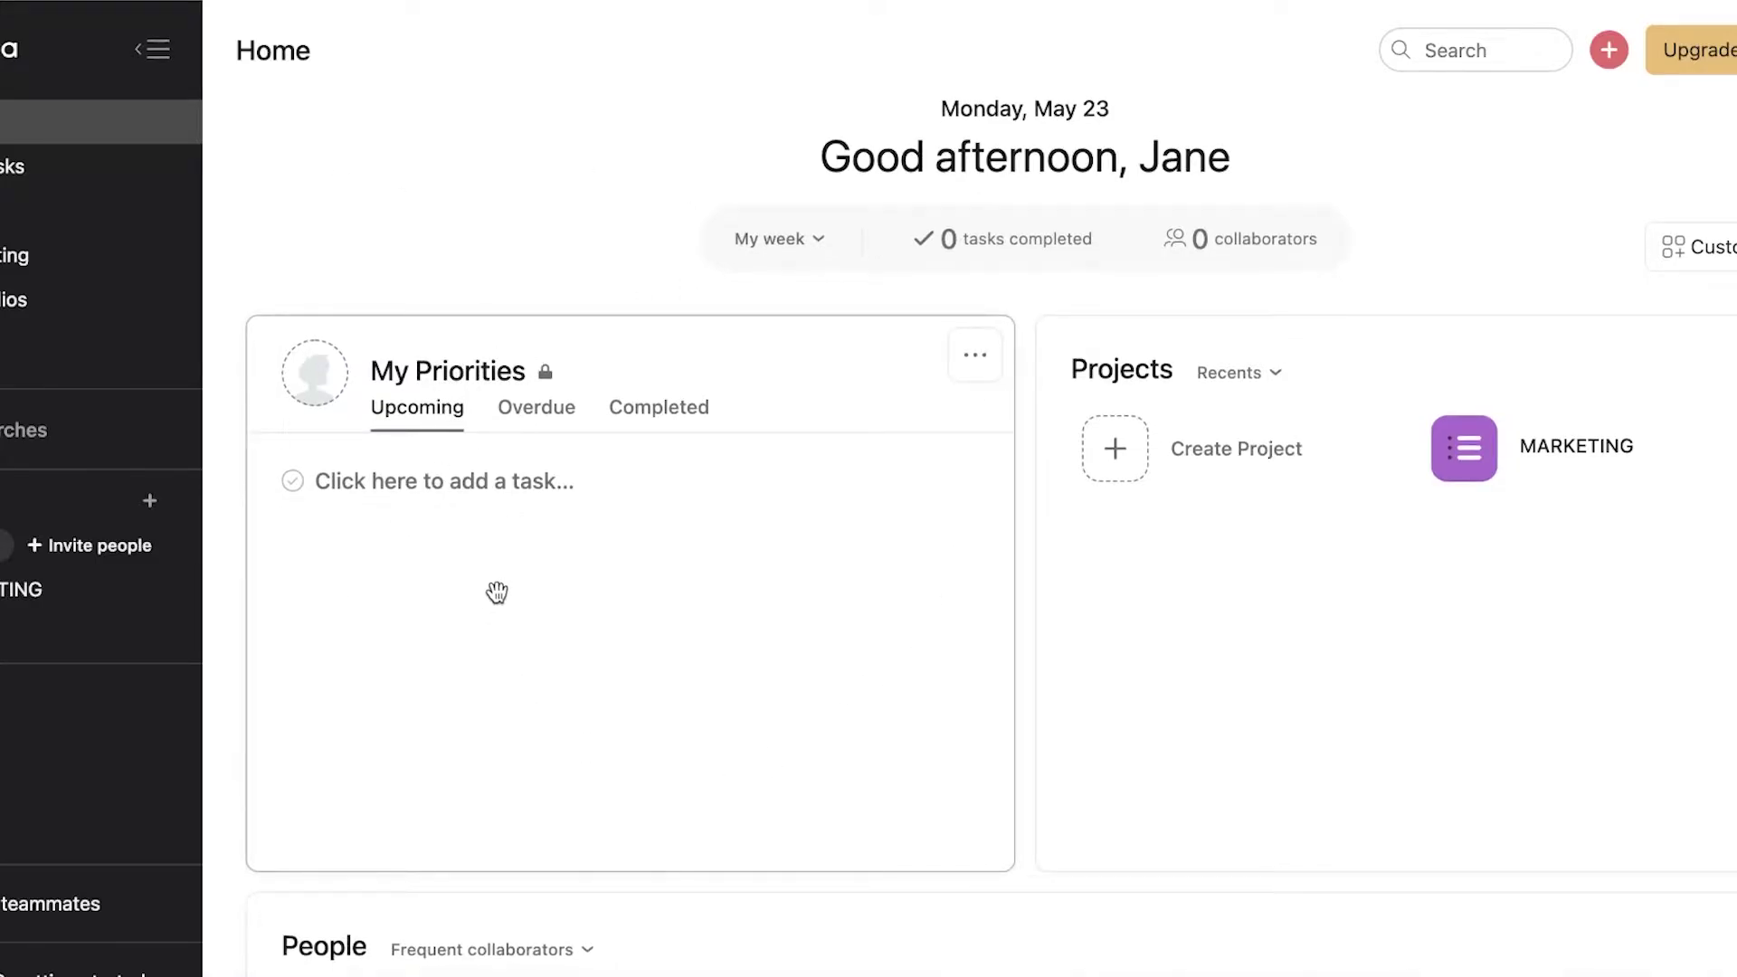
scroll(1343, 326, down, 5)
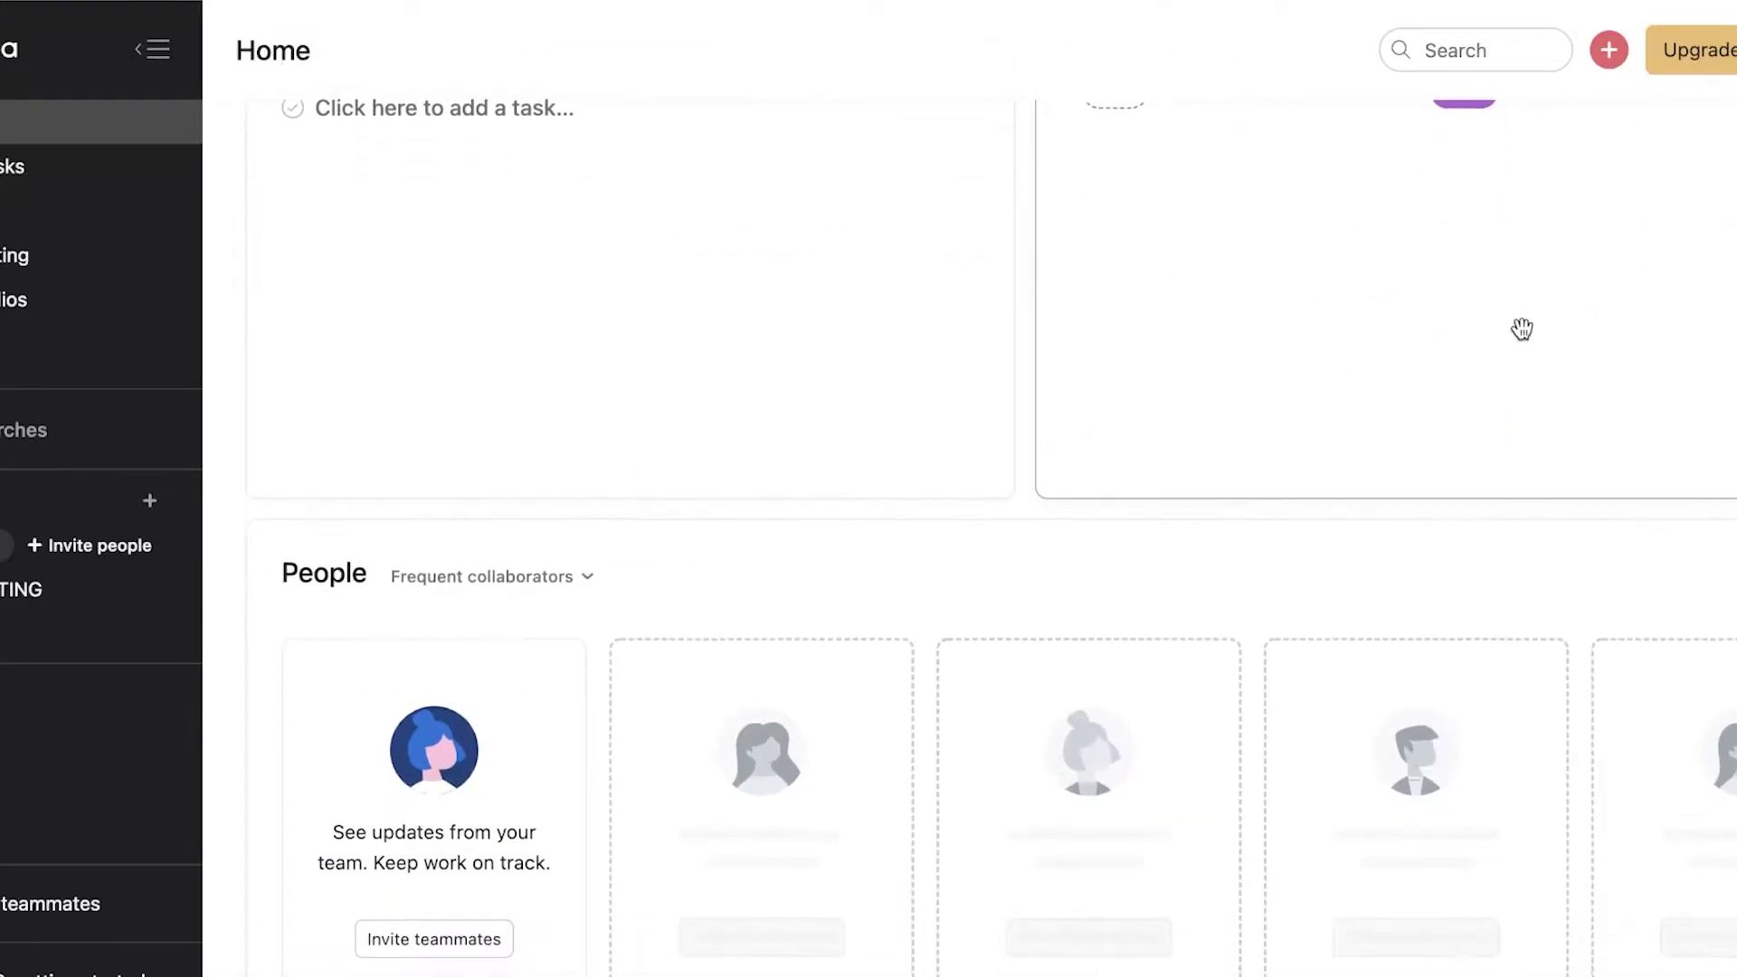
scroll(552, 598, down, 2)
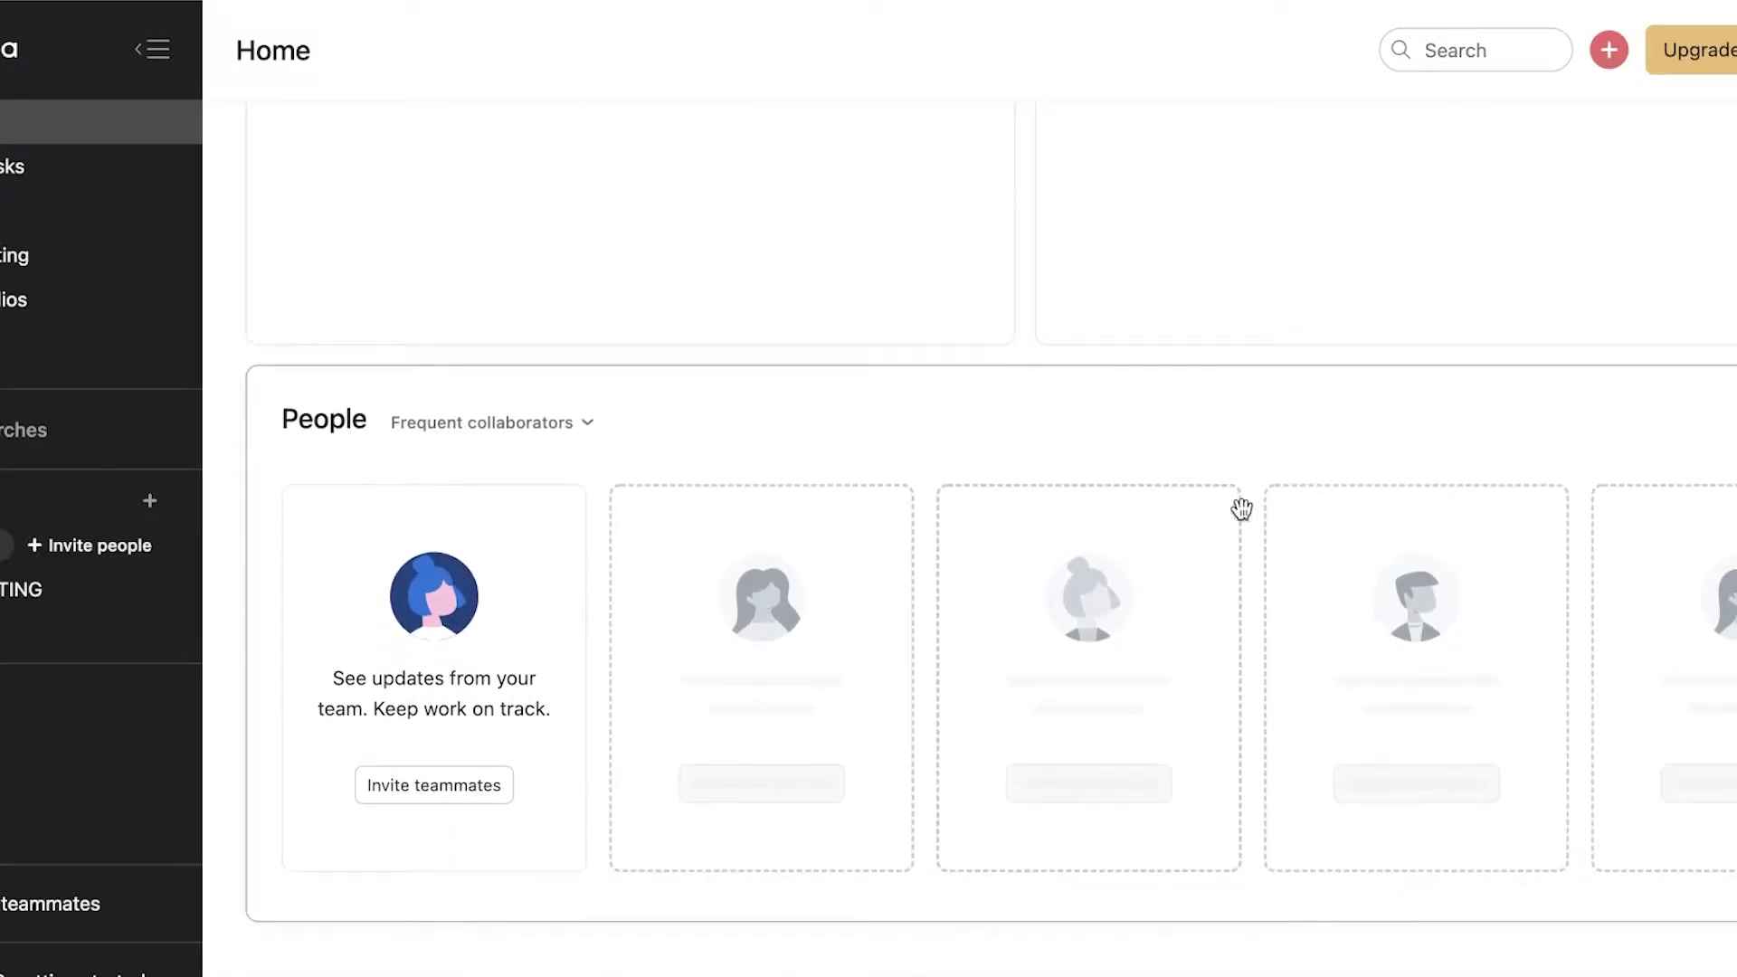
scroll(710, 577, up, 7)
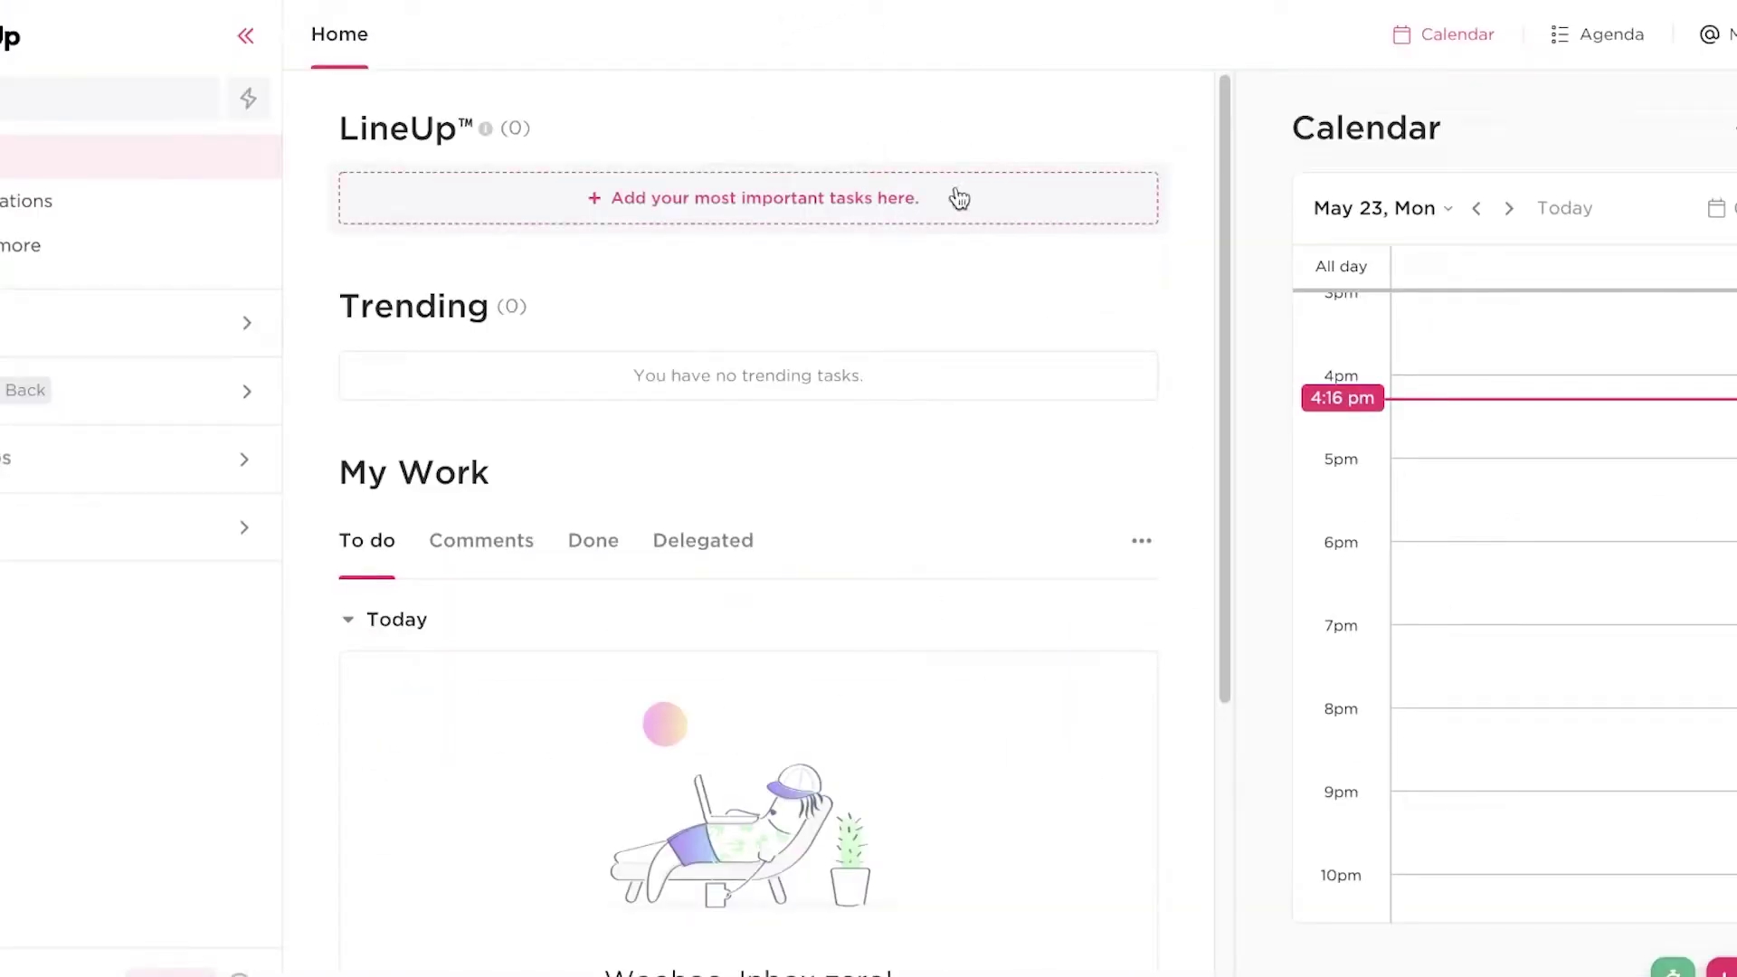
Scroll through ClickUp's My Work list and collapse the Unscheduled task group
scroll(771, 128, down, 2)
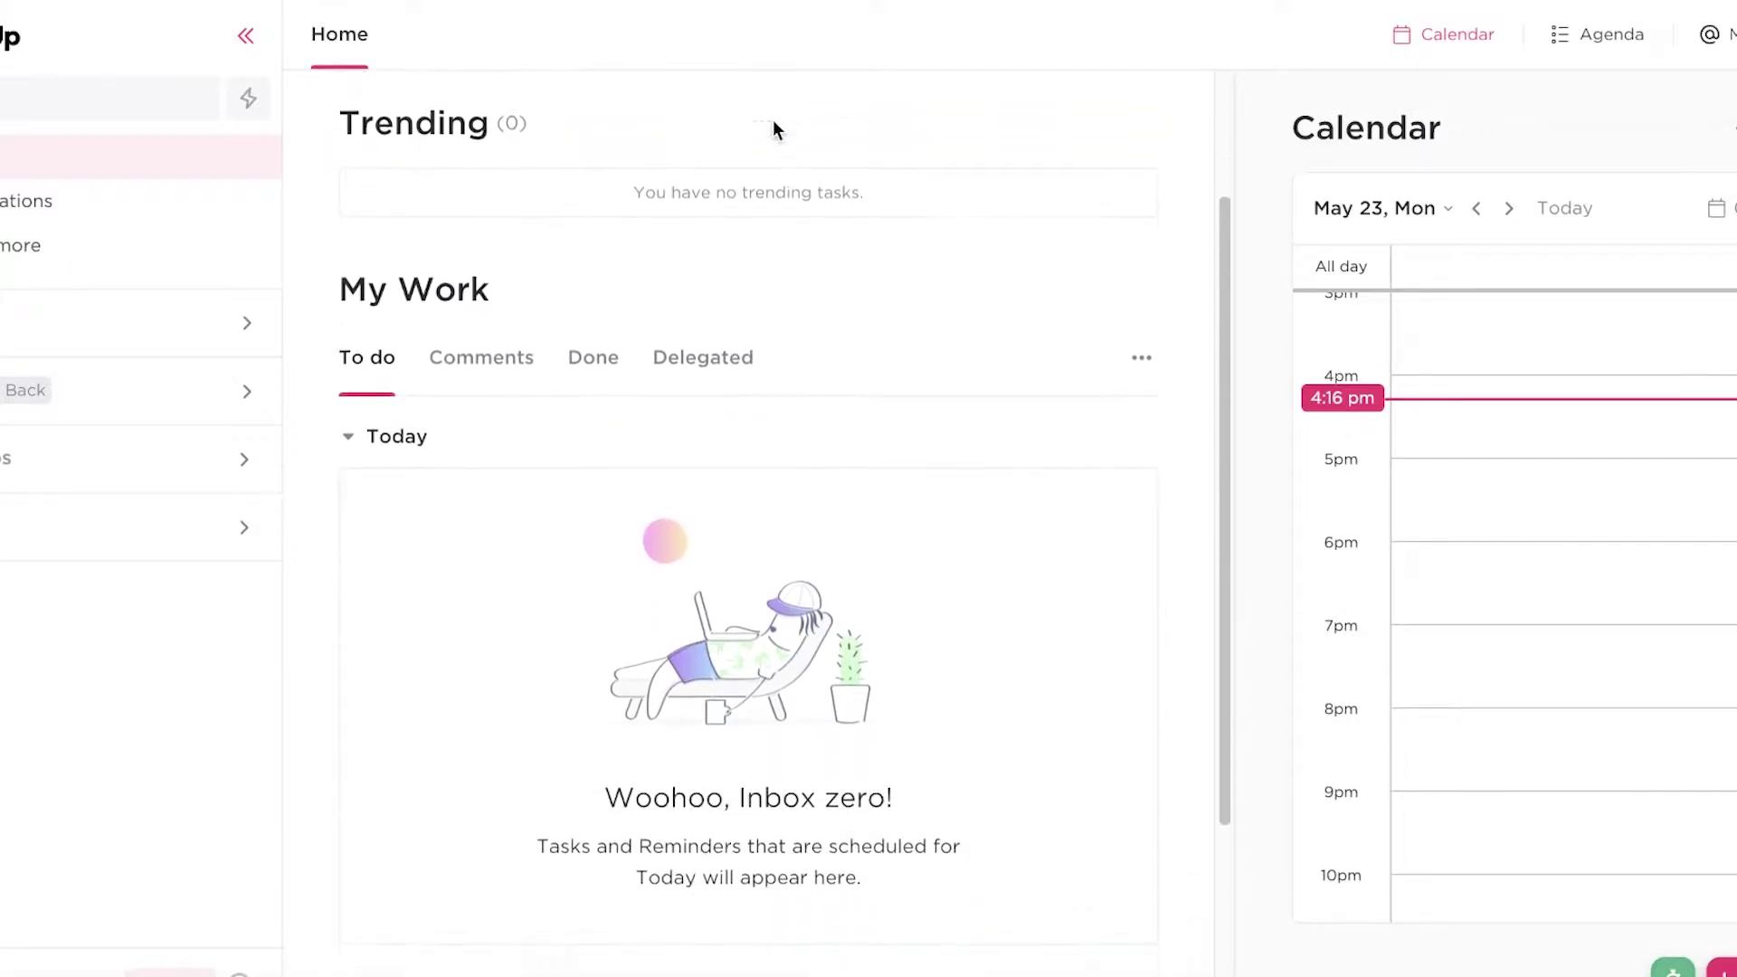
scroll(771, 128, up, 2)
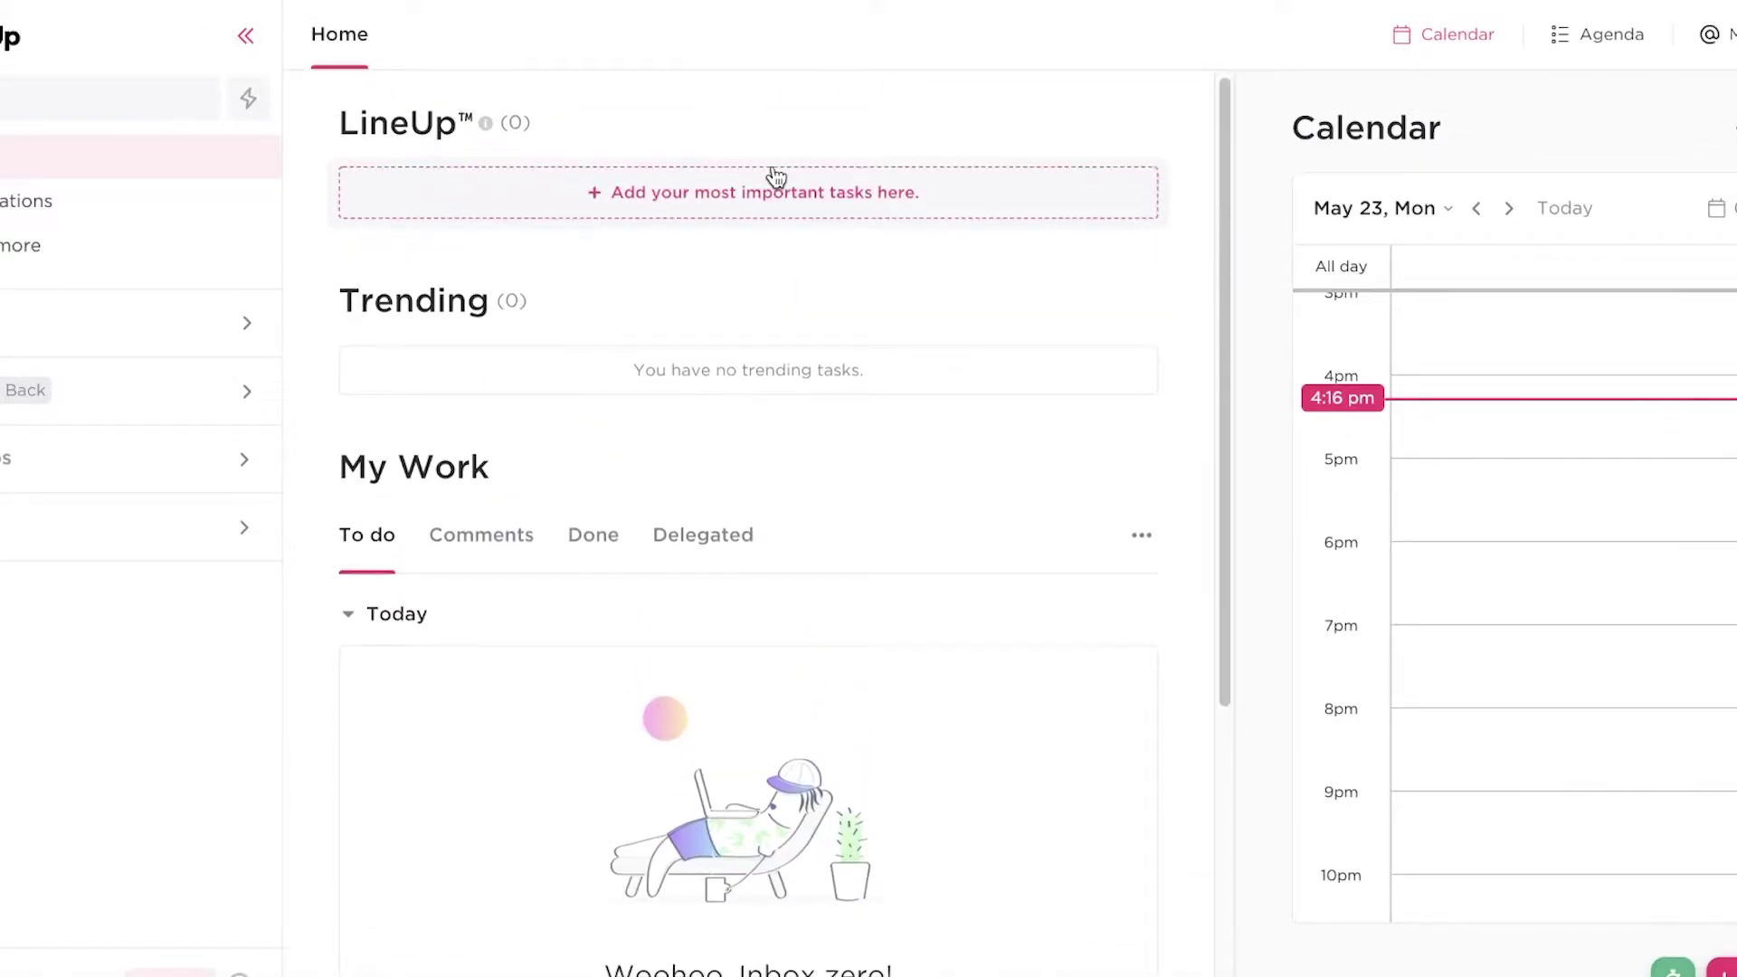
scroll(696, 249, down, 3)
scroll(690, 259, up, 3)
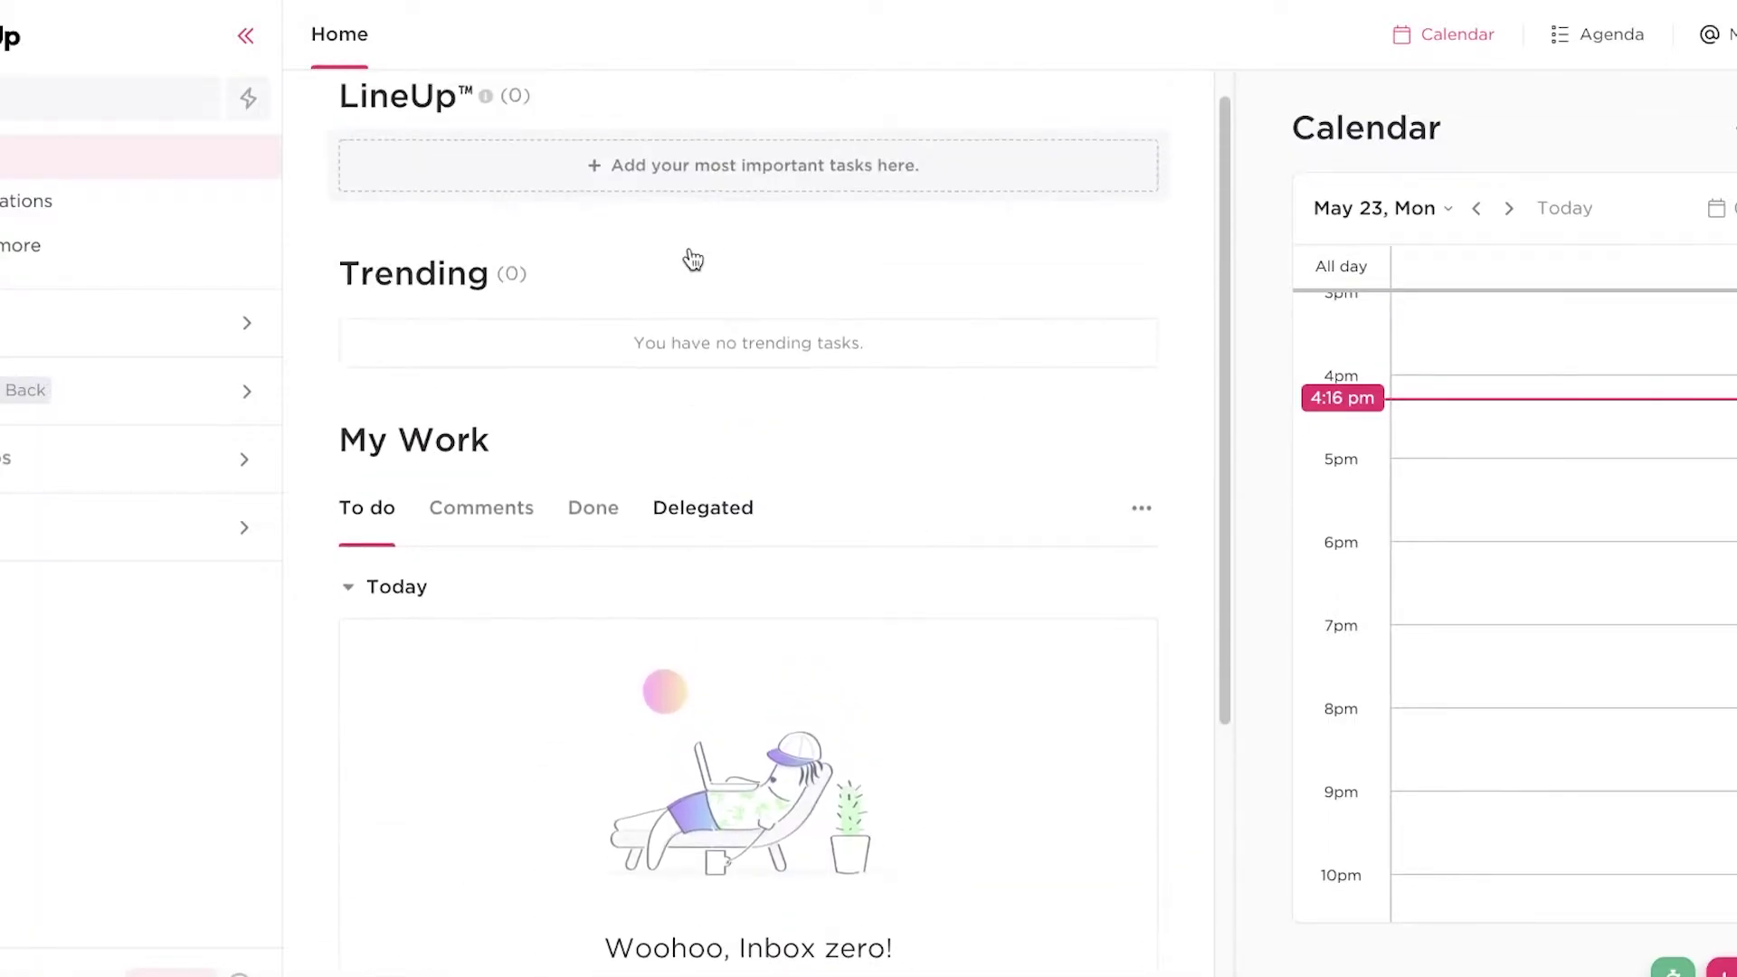
scroll(986, 253, down, 2)
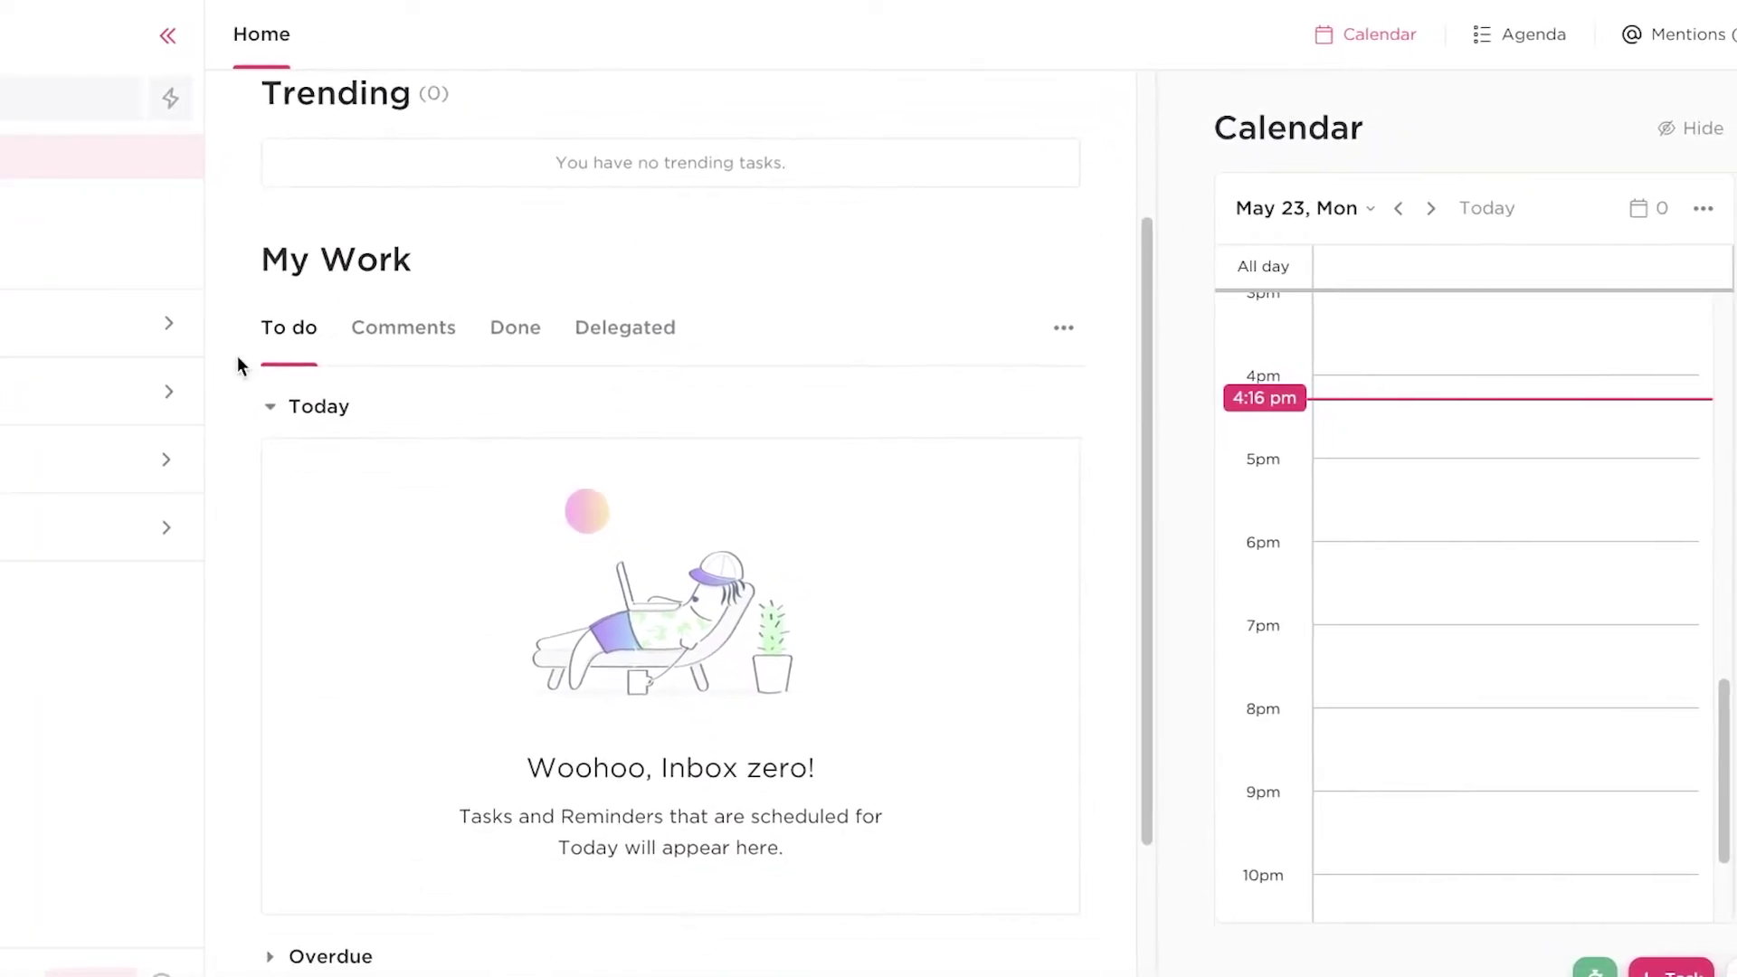
scroll(784, 538, down, 2)
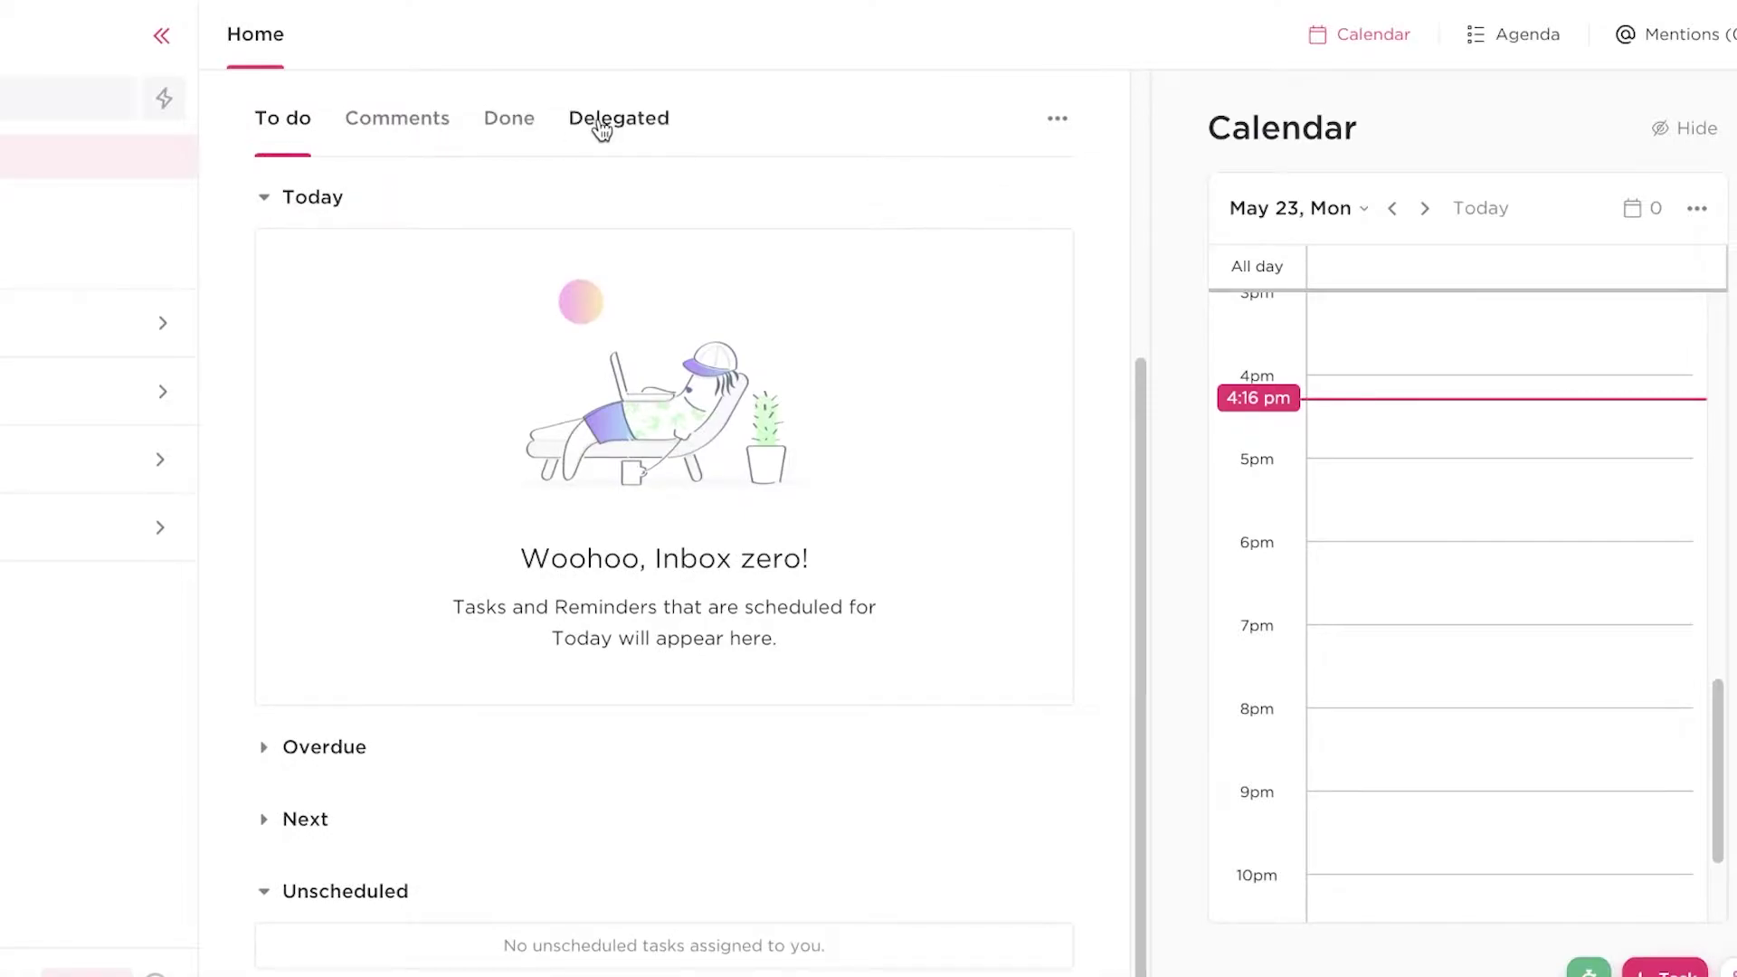
scroll(443, 488, down, 1)
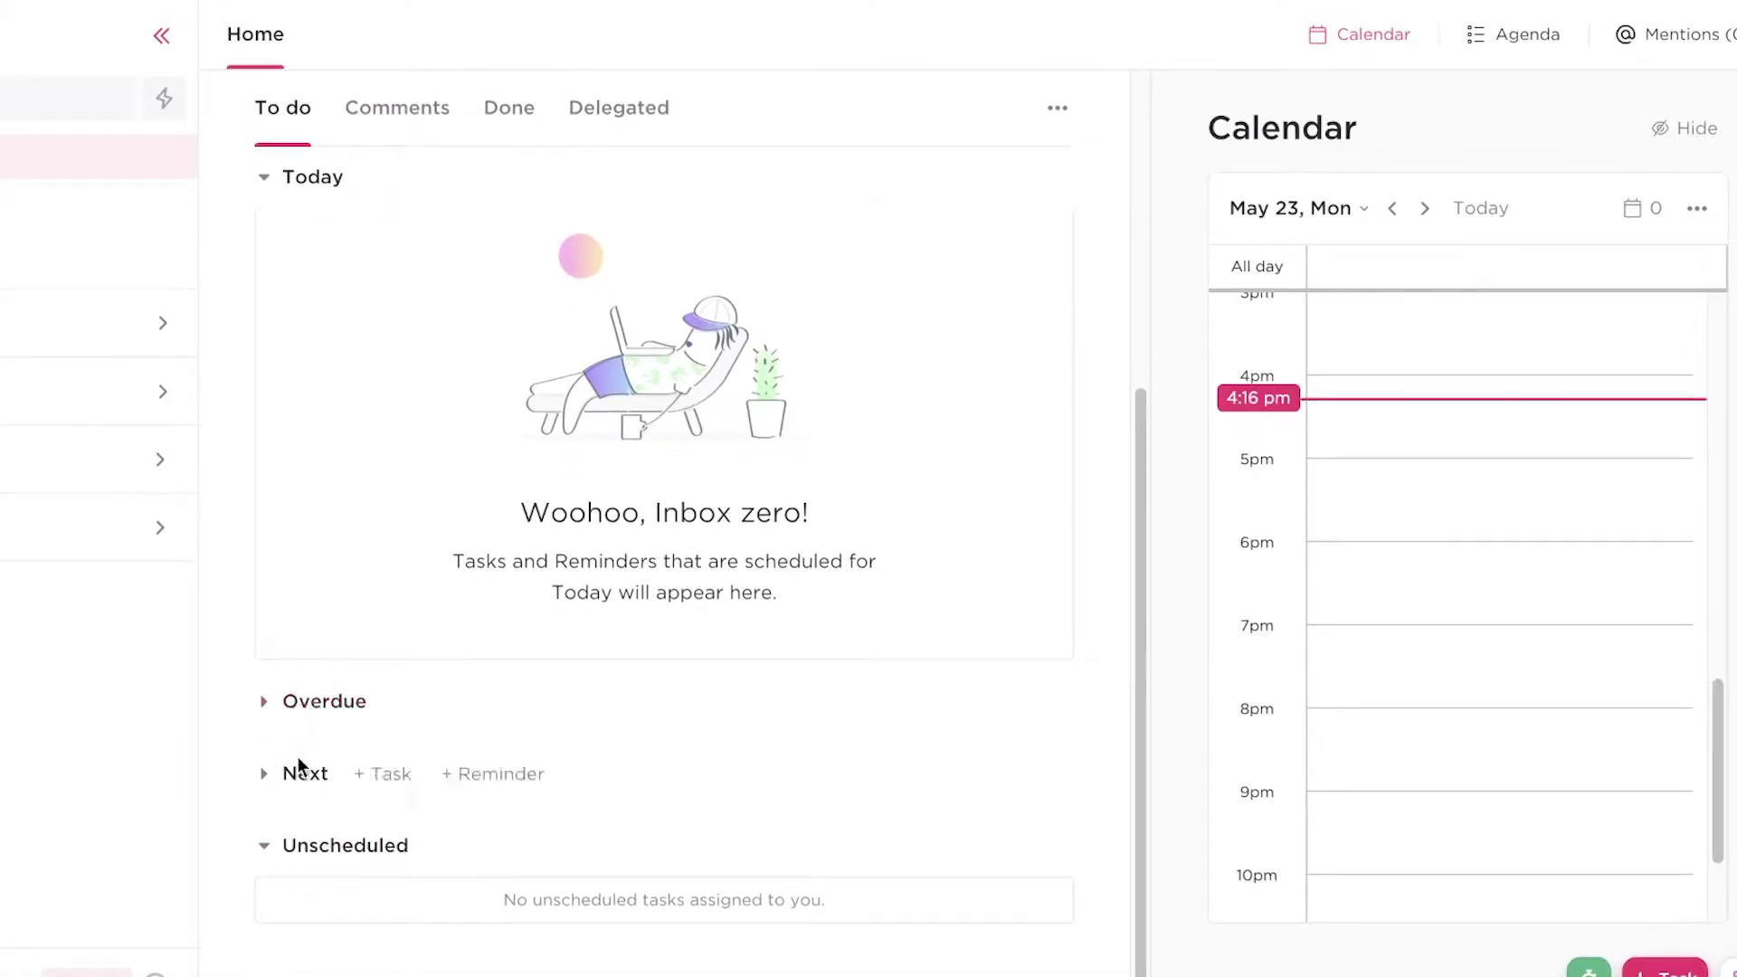
click(281, 849)
scroll(1492, 399, up, 8)
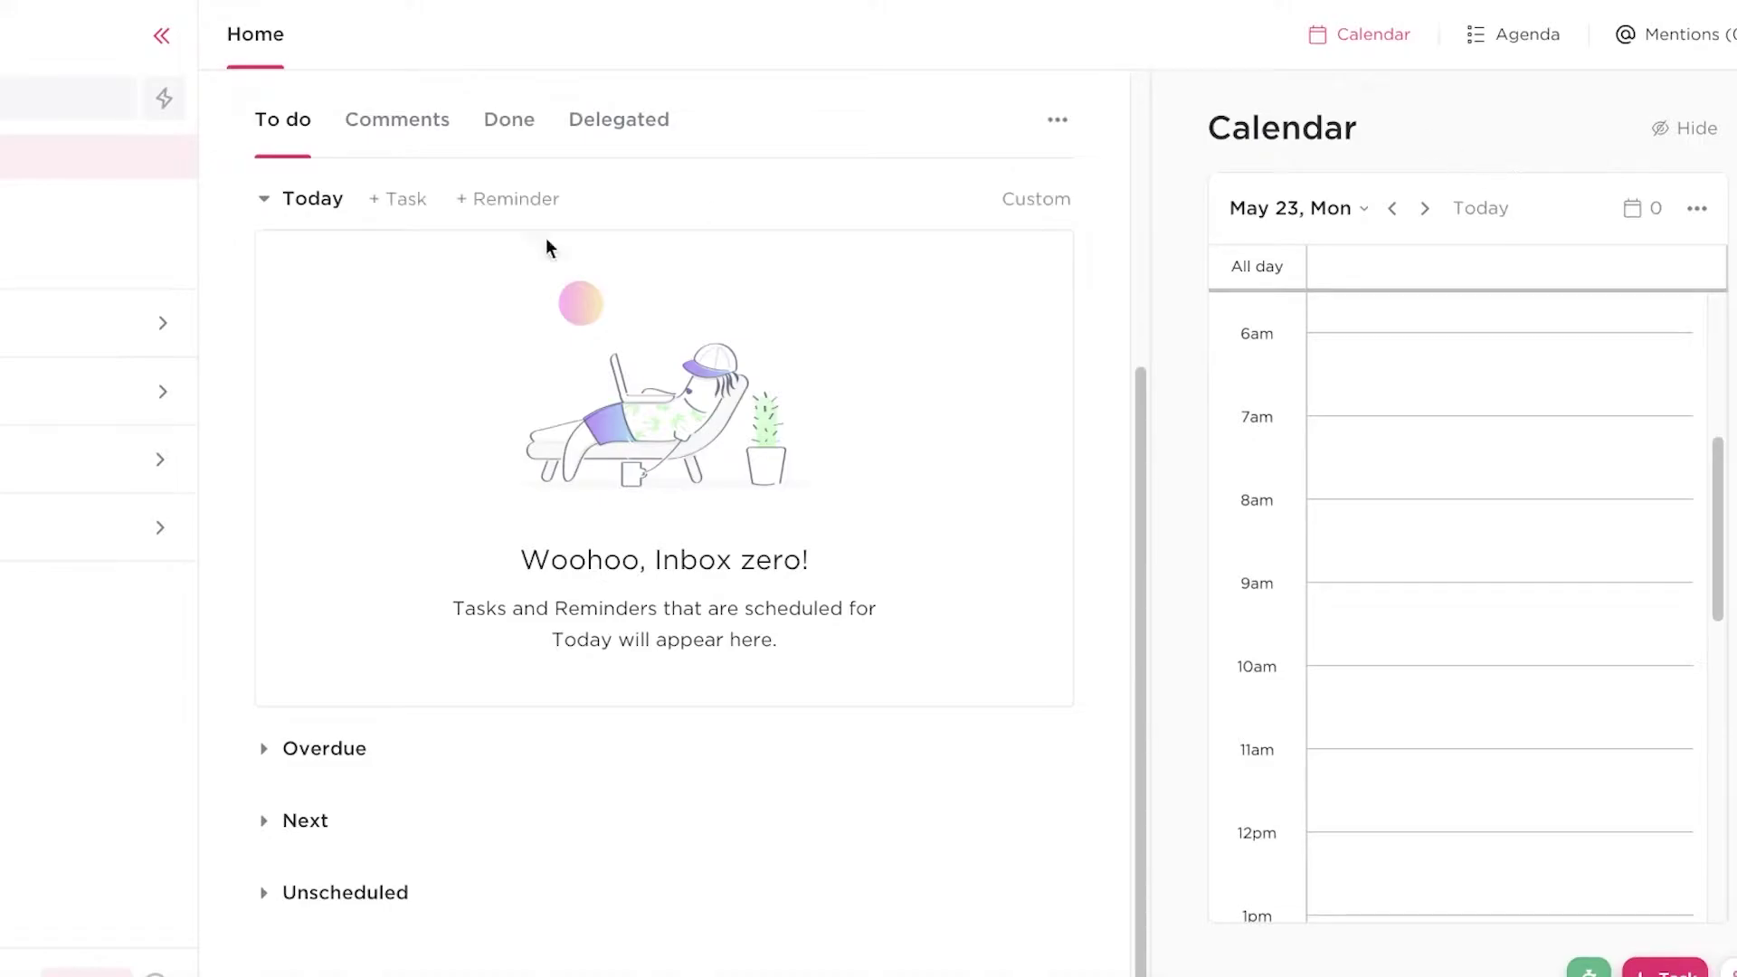
Switch the side panel from Calendar to the day's Agenda, checking Mentions before and after
click(1711, 47)
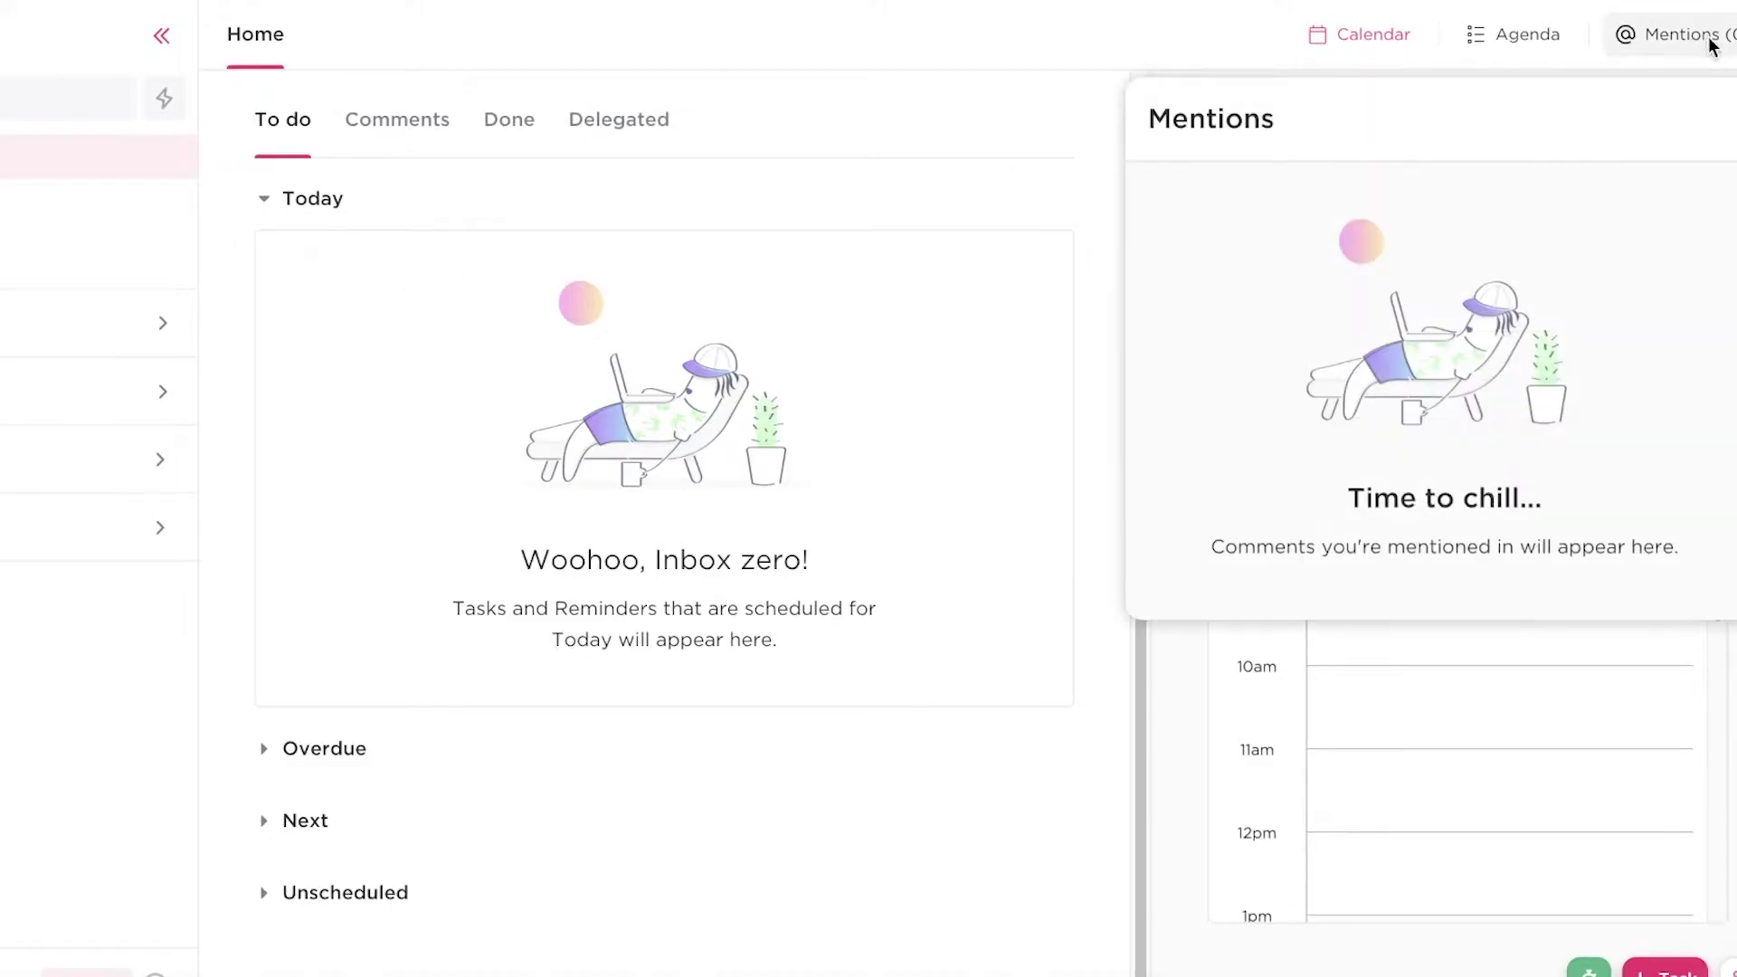
click(1485, 53)
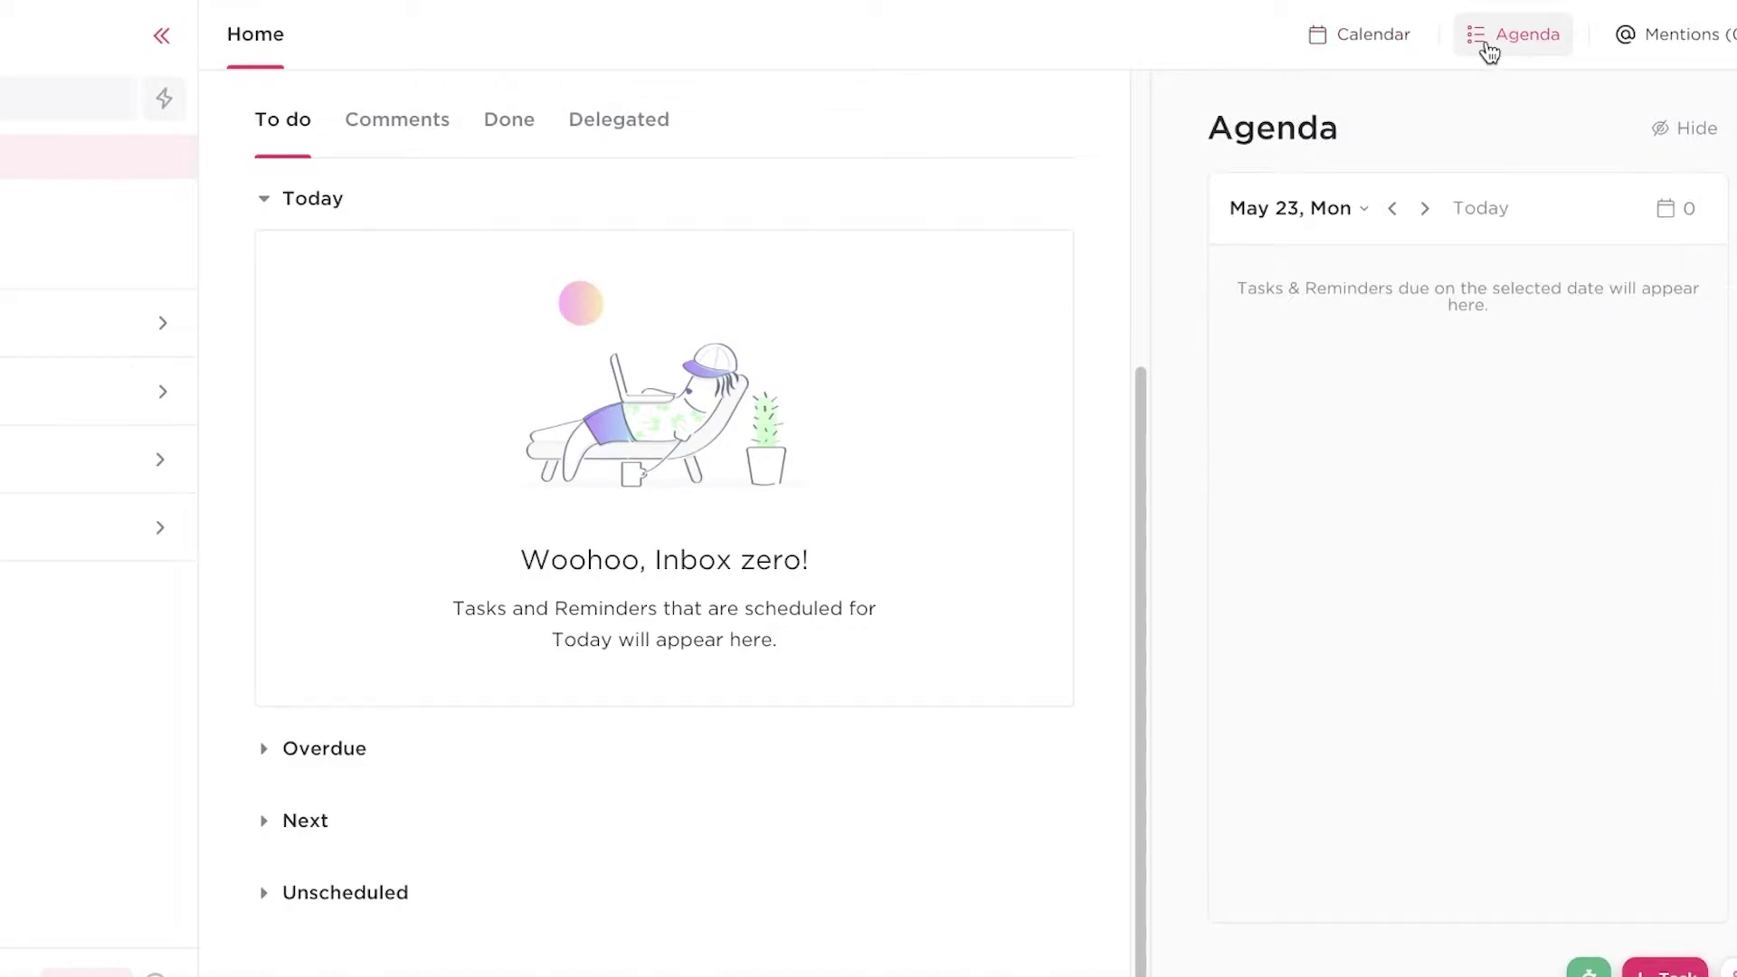
click(1626, 43)
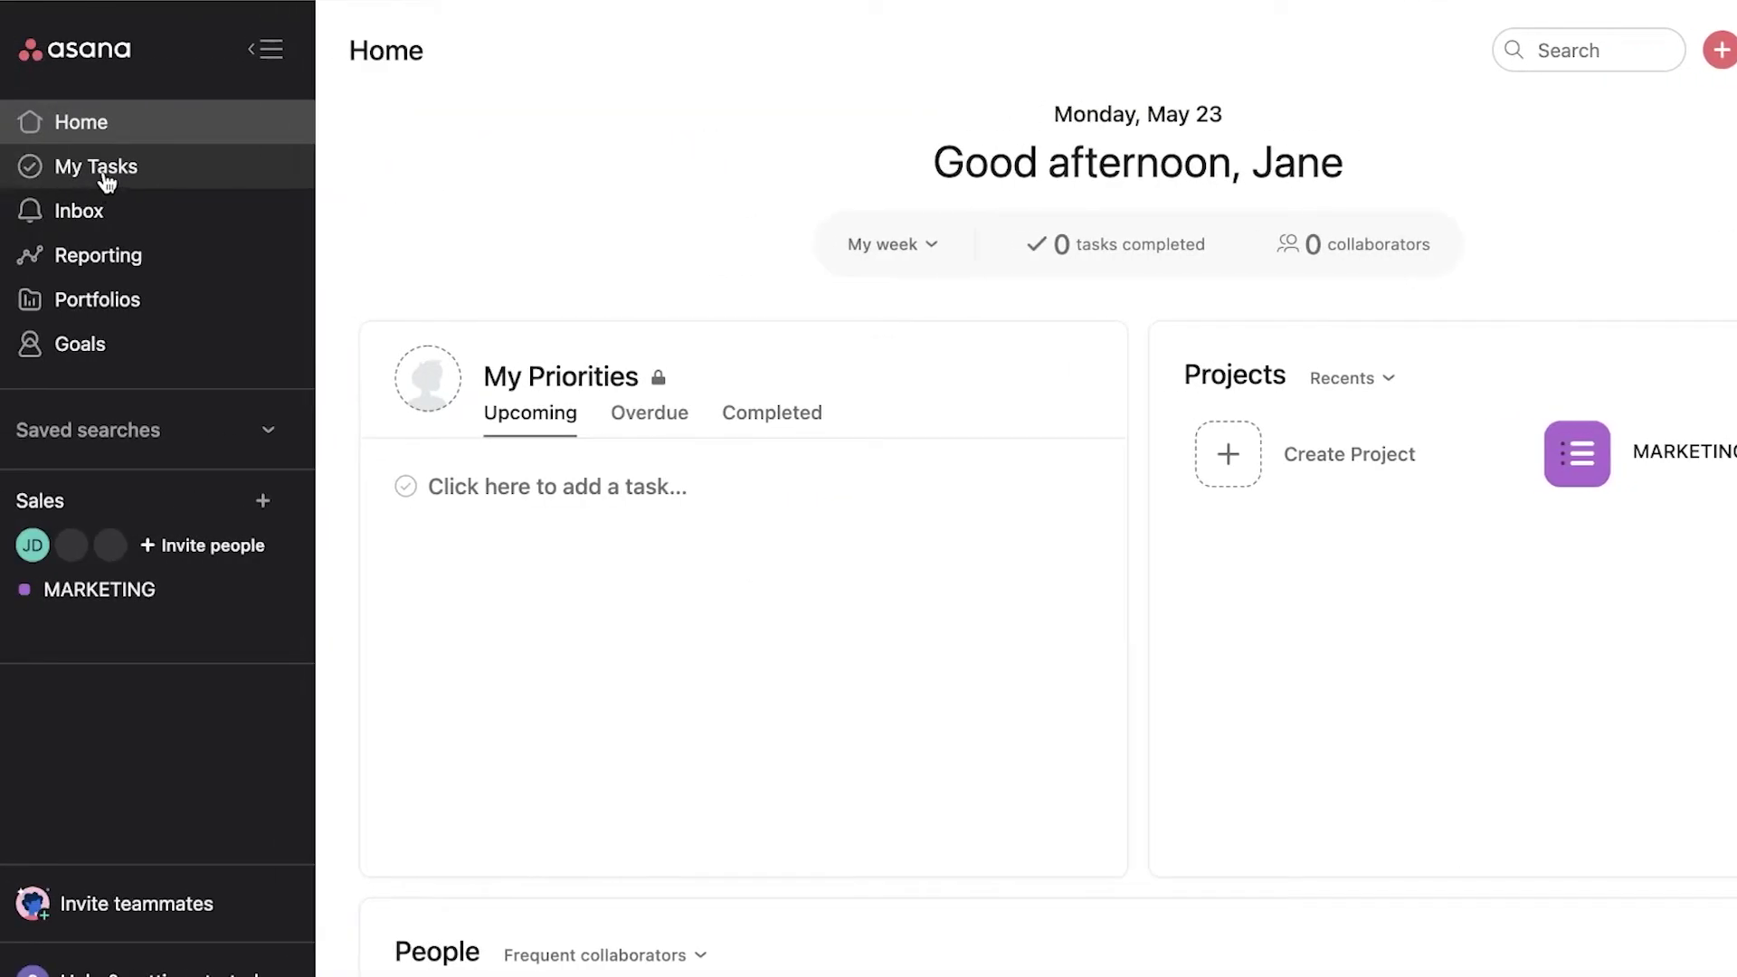
Visit Asana's My Tasks, Inbox, Reporting and Portfolios pages in turn, ending on Goals
click(102, 171)
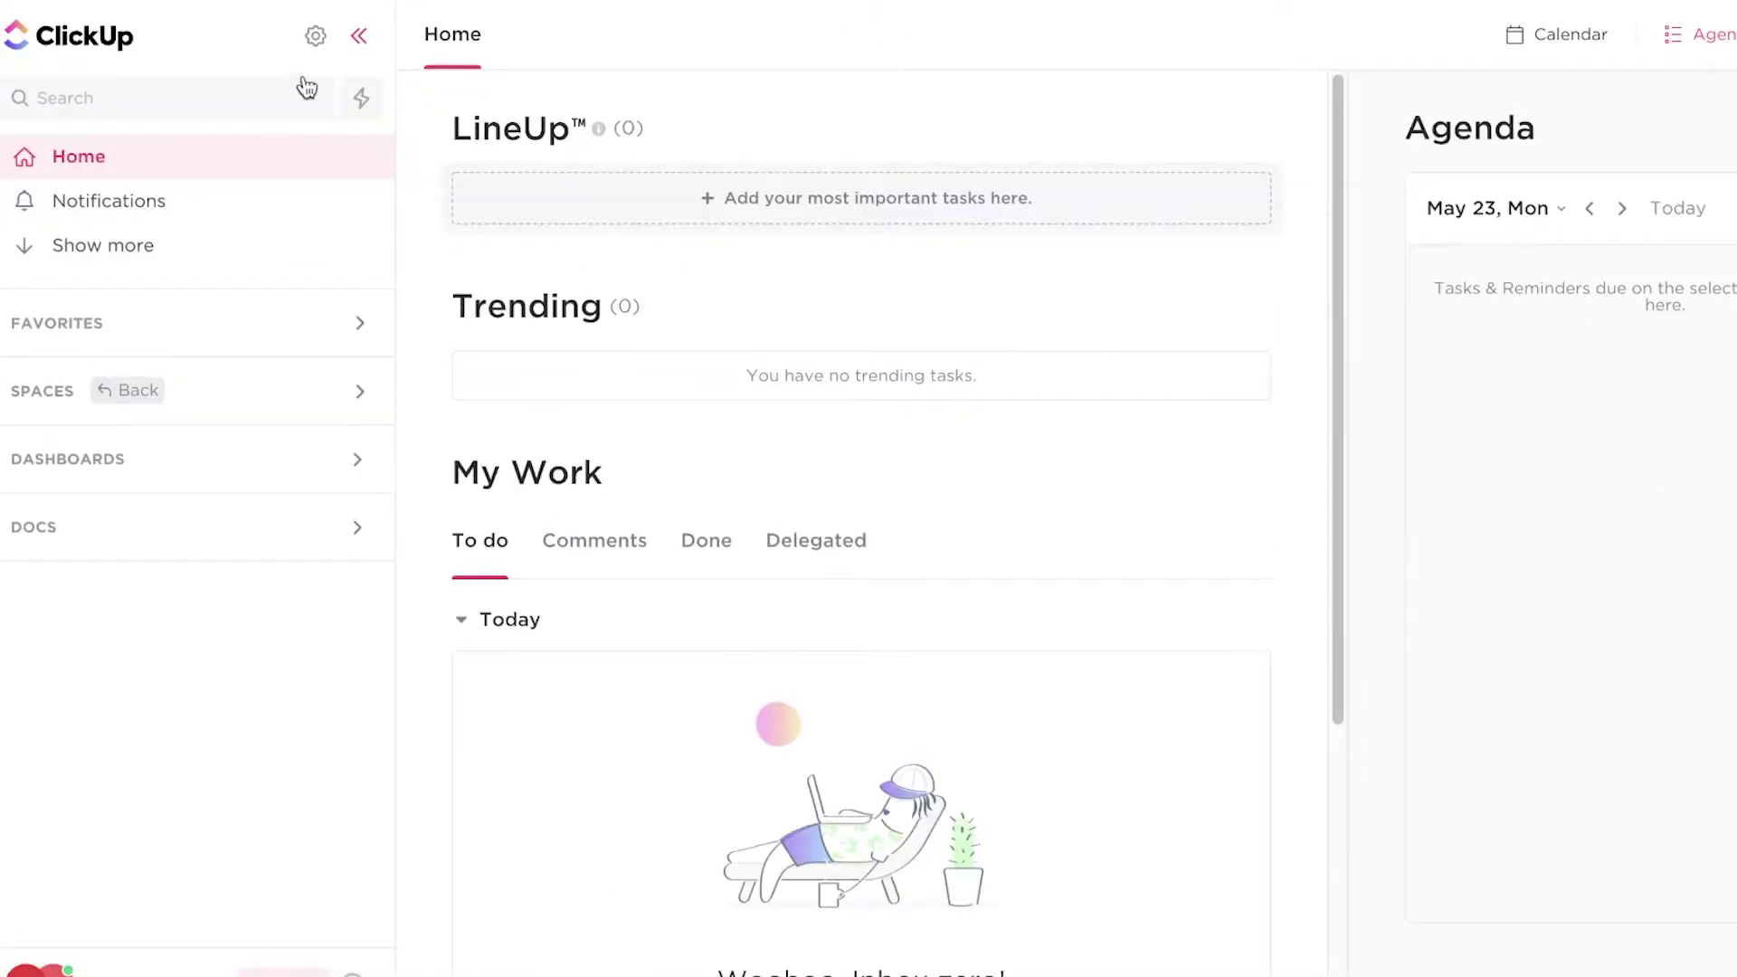
scroll(790, 336, down, 5)
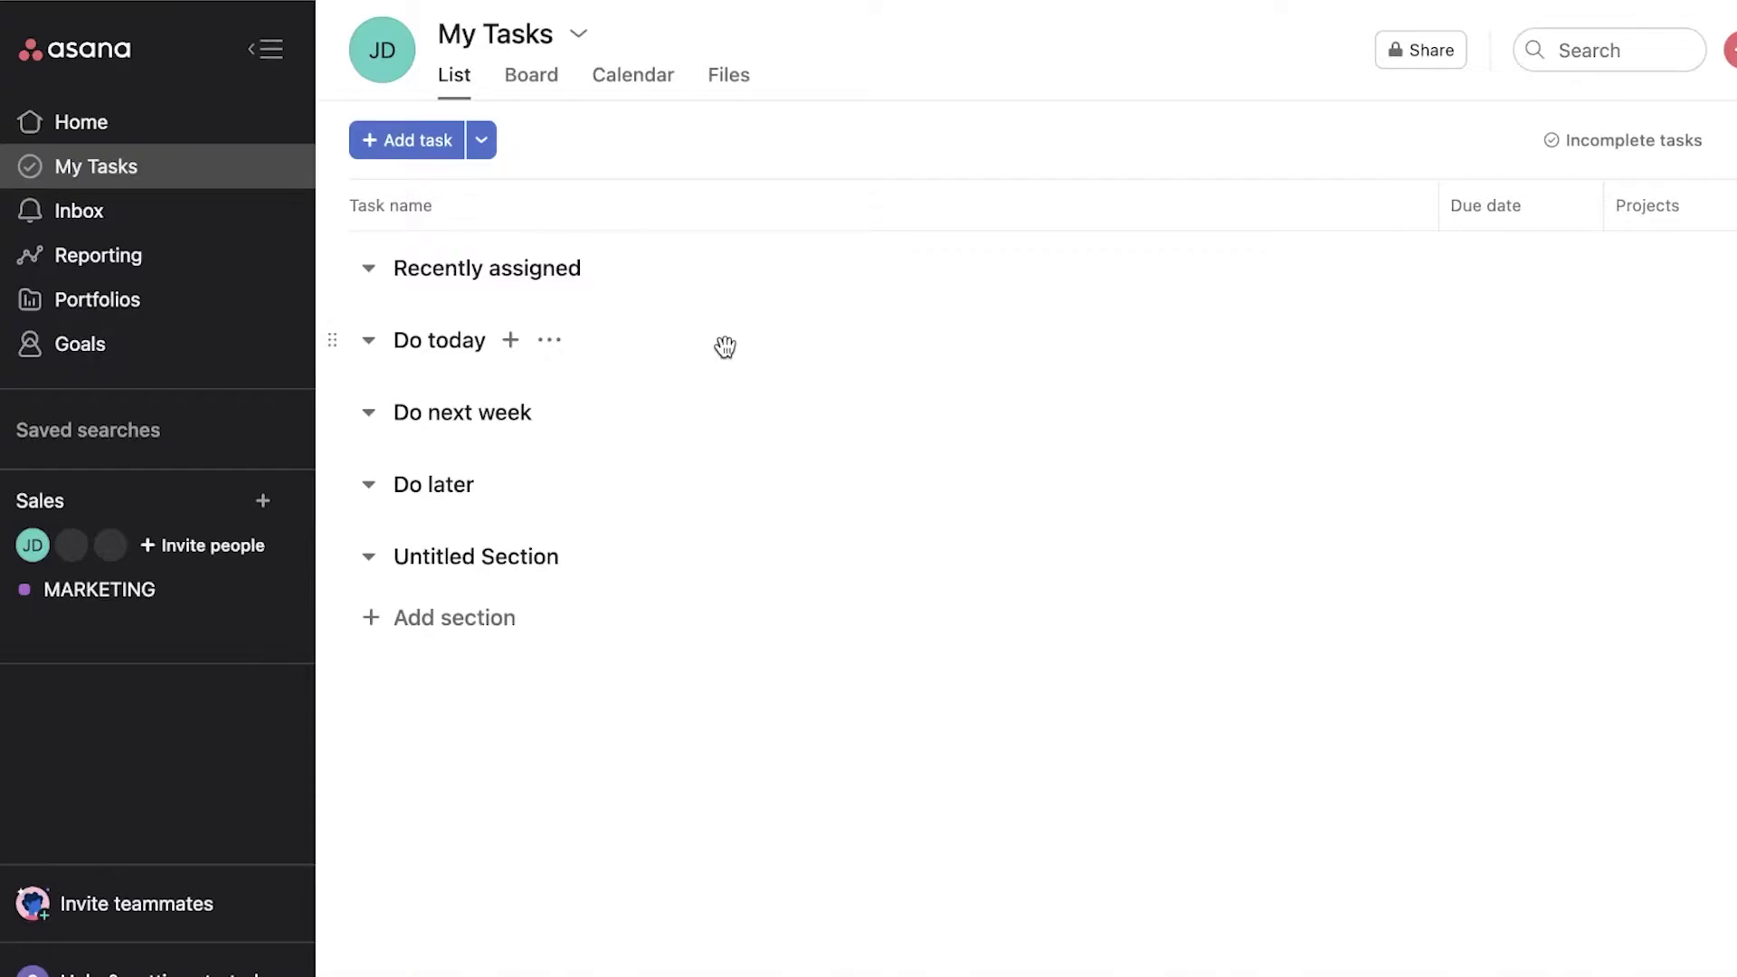
click(32, 215)
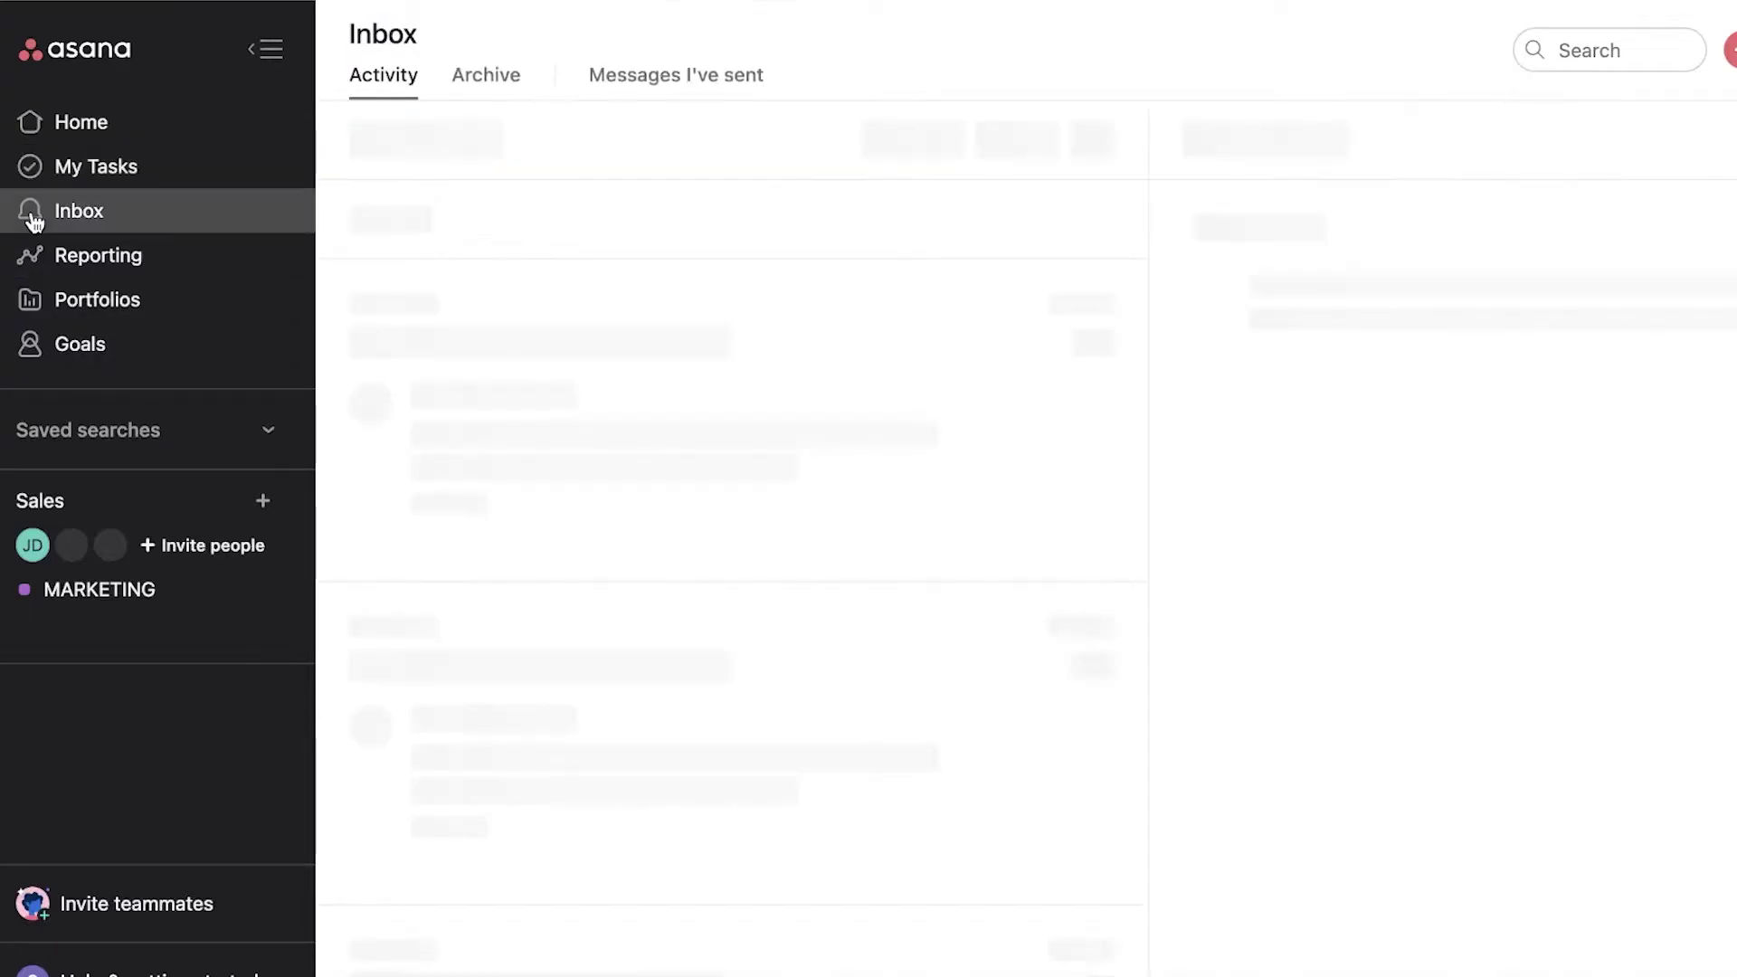
click(110, 271)
click(108, 315)
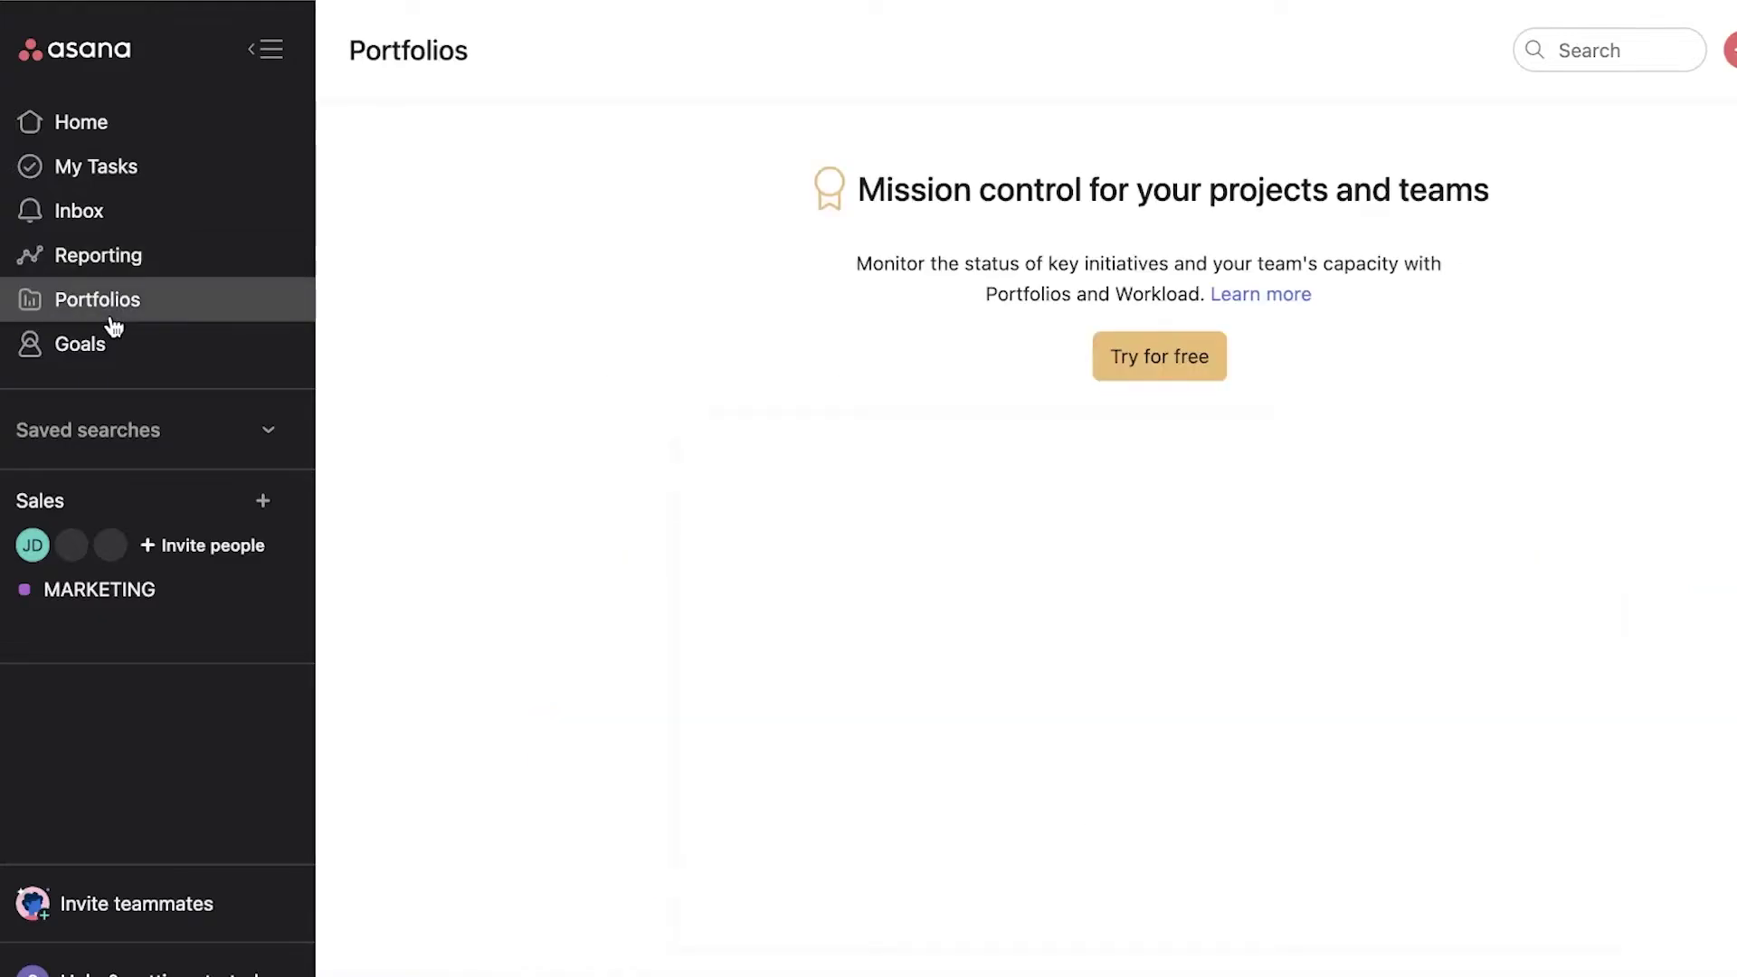
click(110, 345)
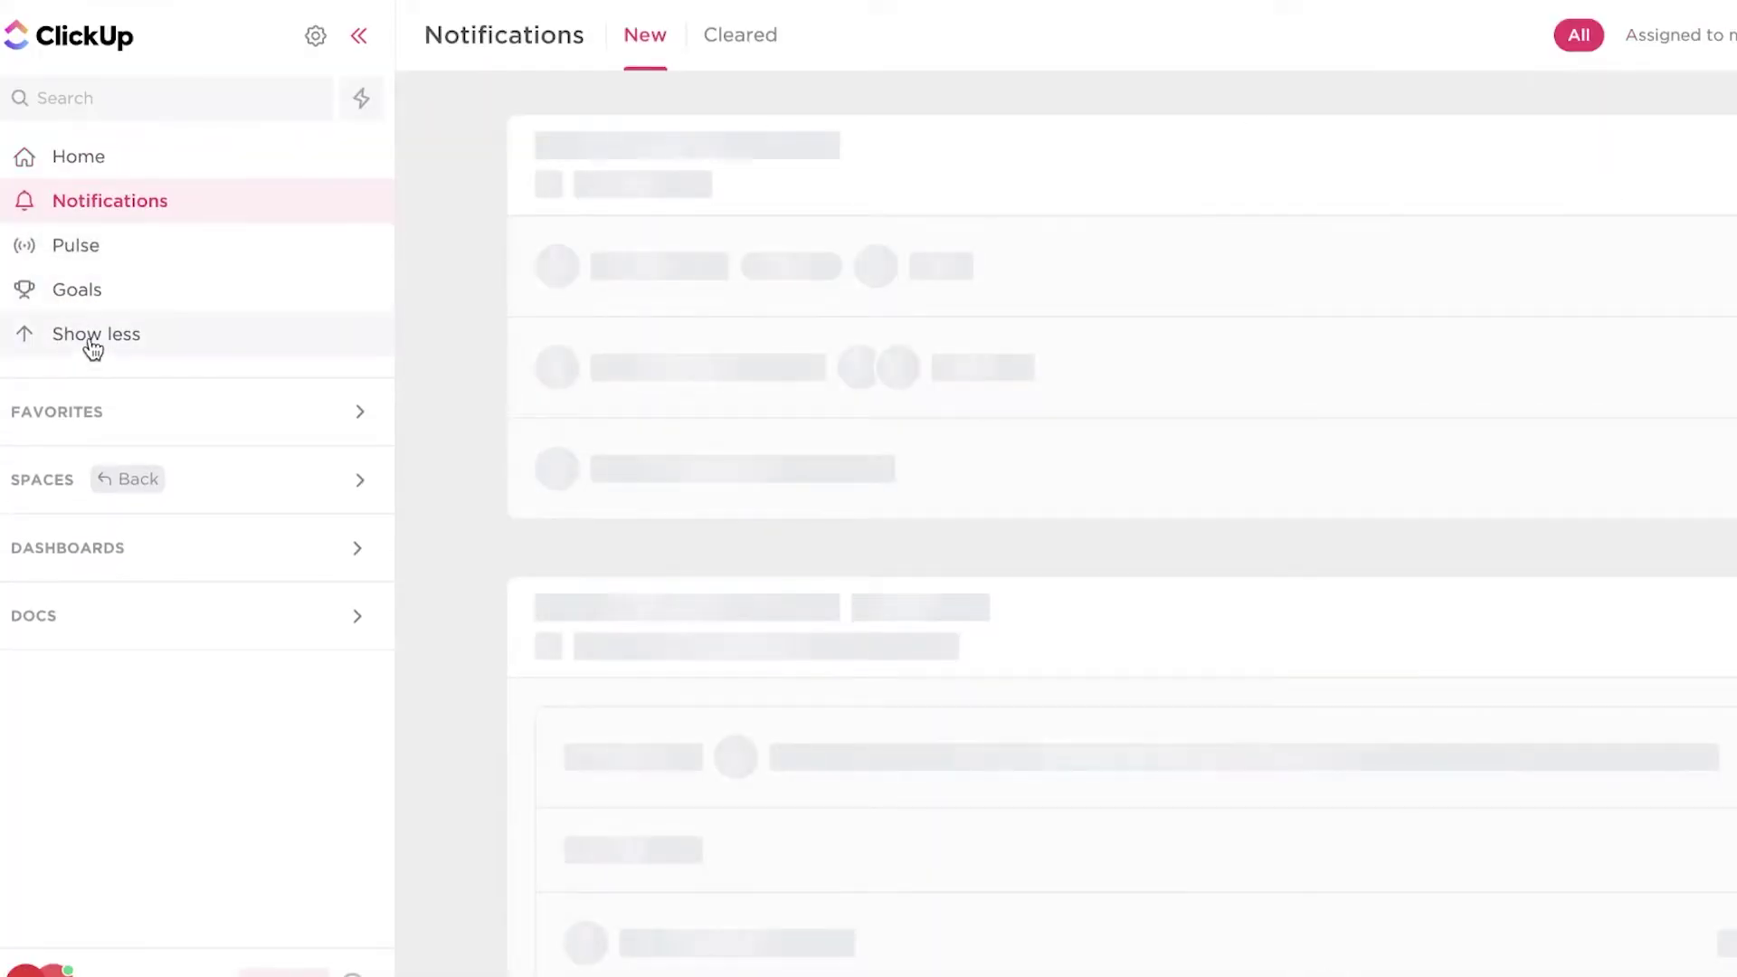
Visit ClickUp's Pulse and Goals pages, check who's online in Pulse, then open Notifications
click(109, 250)
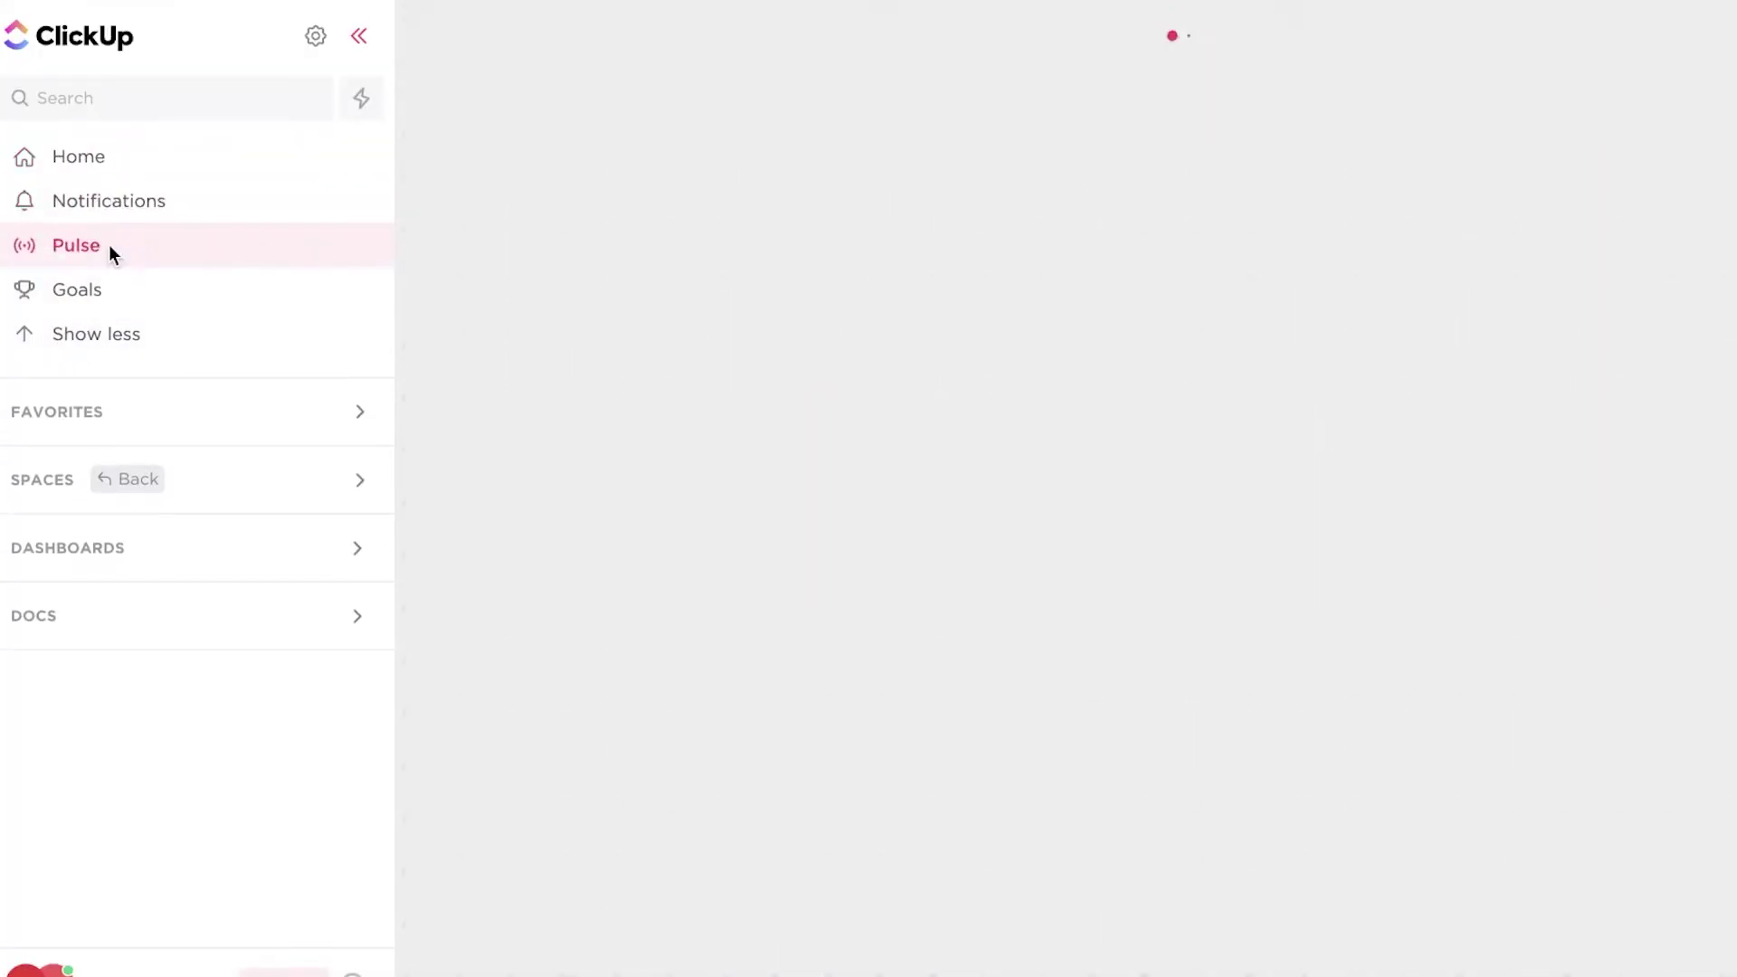
click(118, 302)
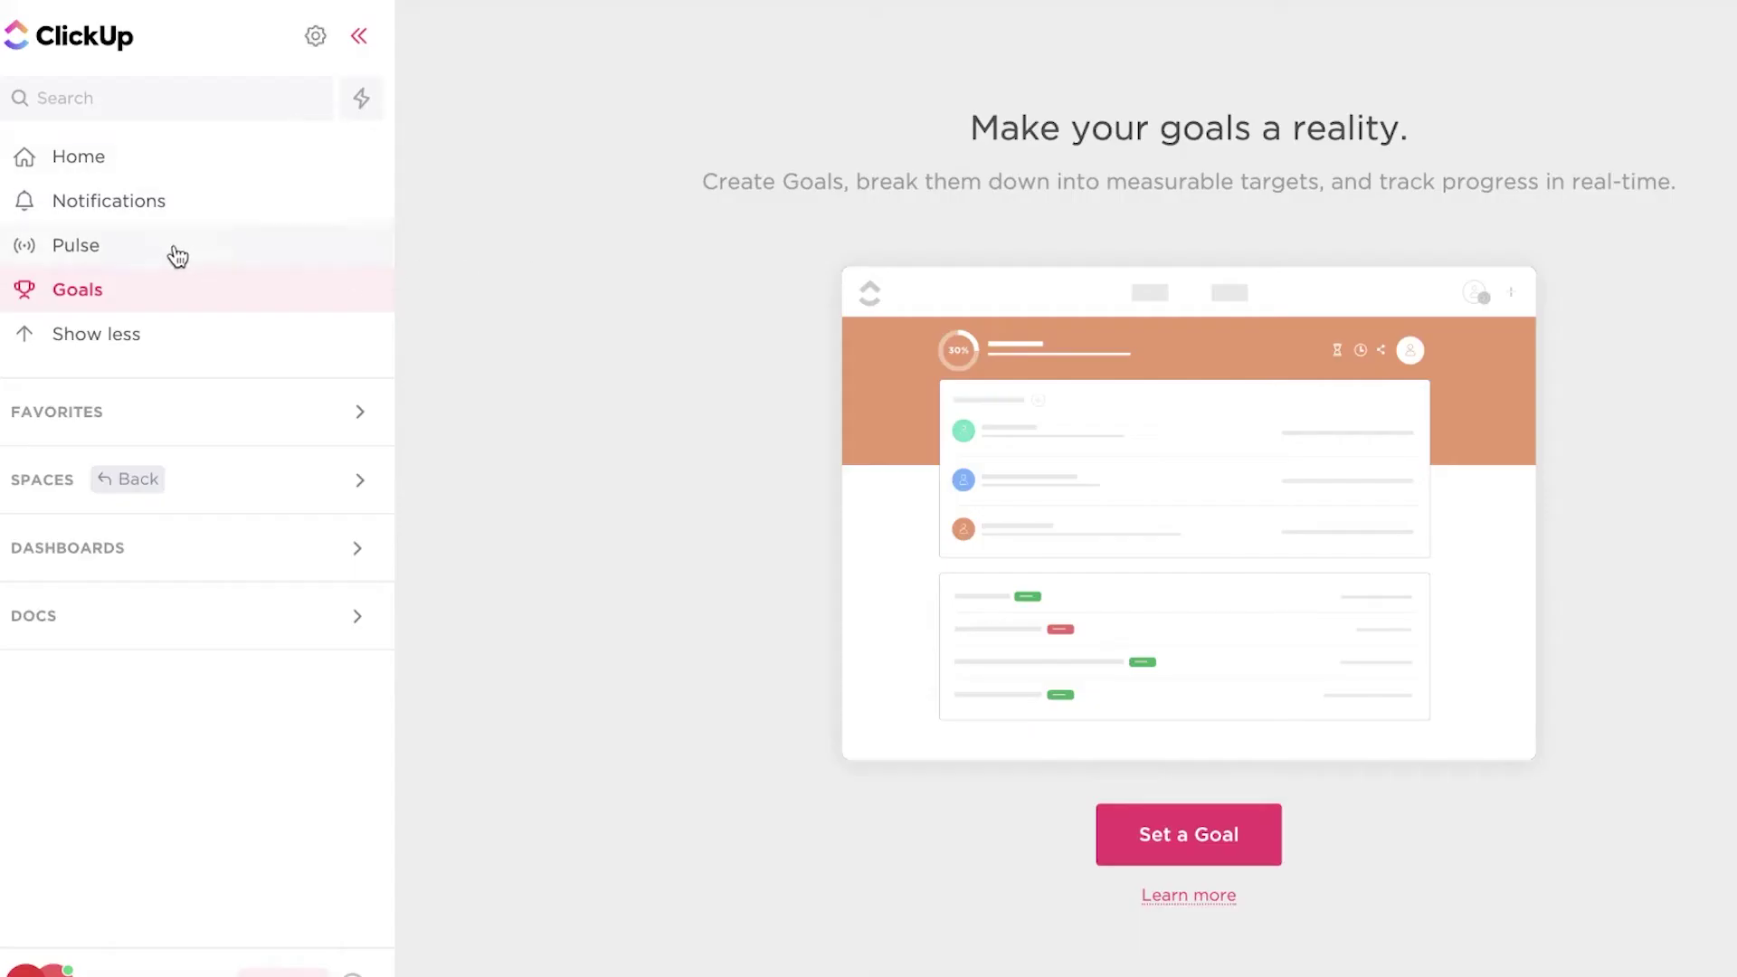
click(164, 251)
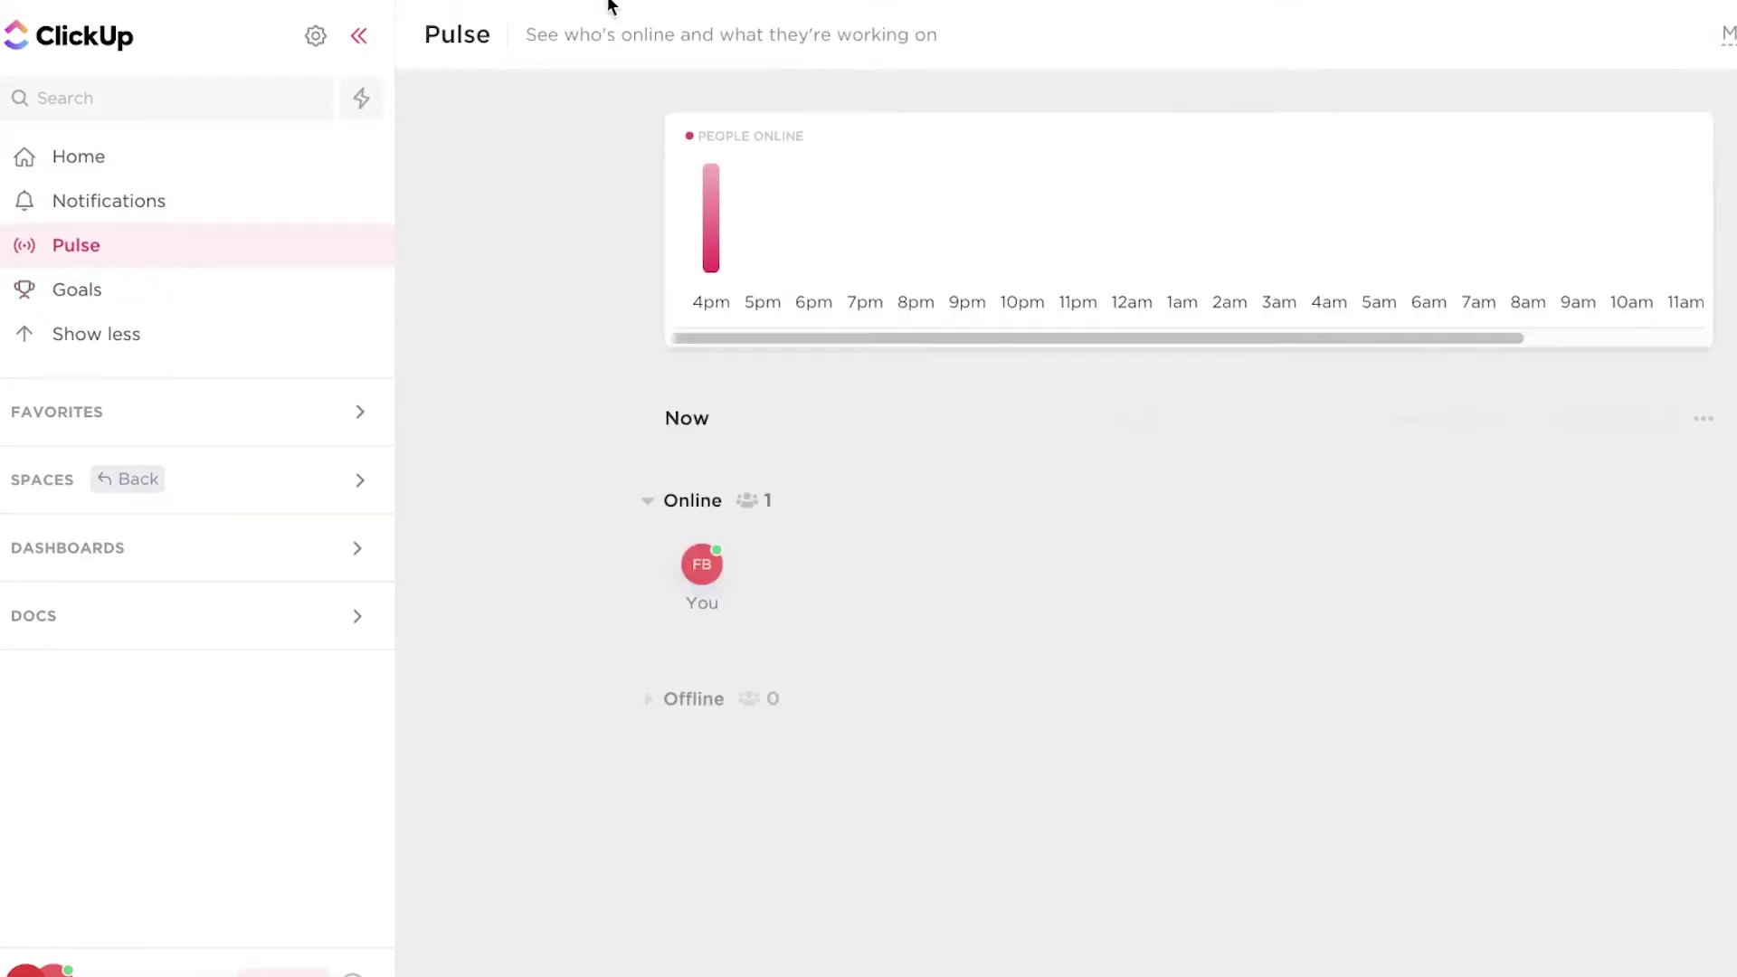
click(110, 221)
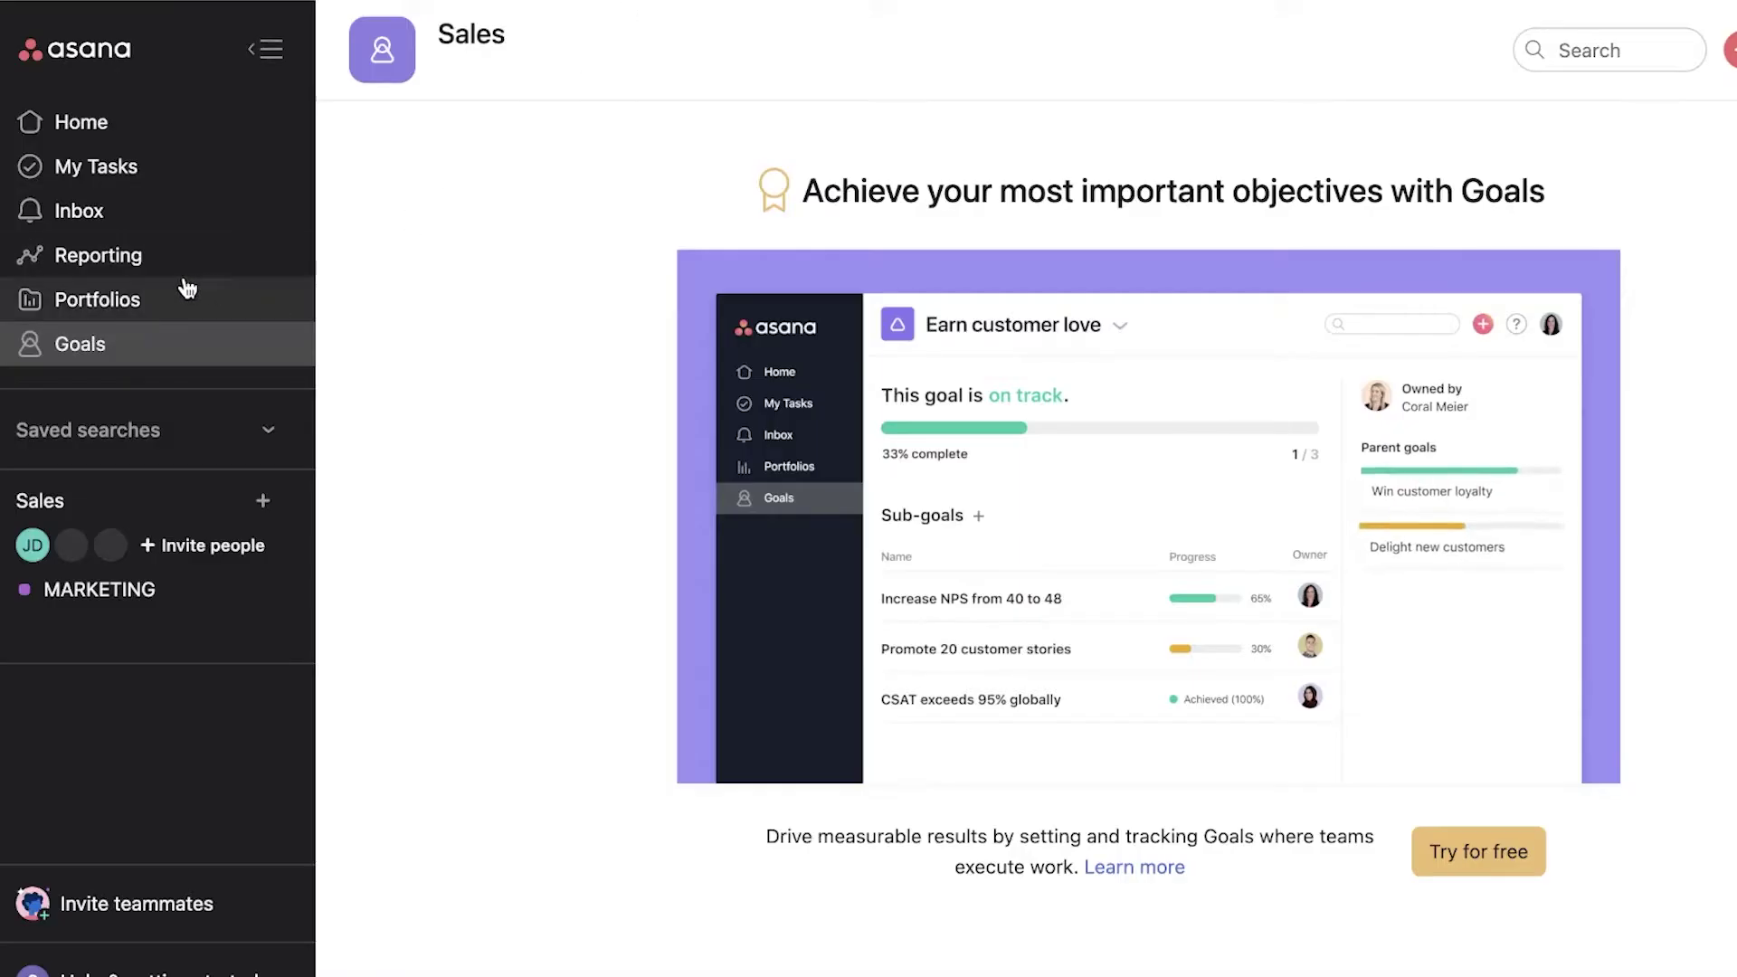
View Asana's Reporting page, then move on to the Portfolios page
click(181, 271)
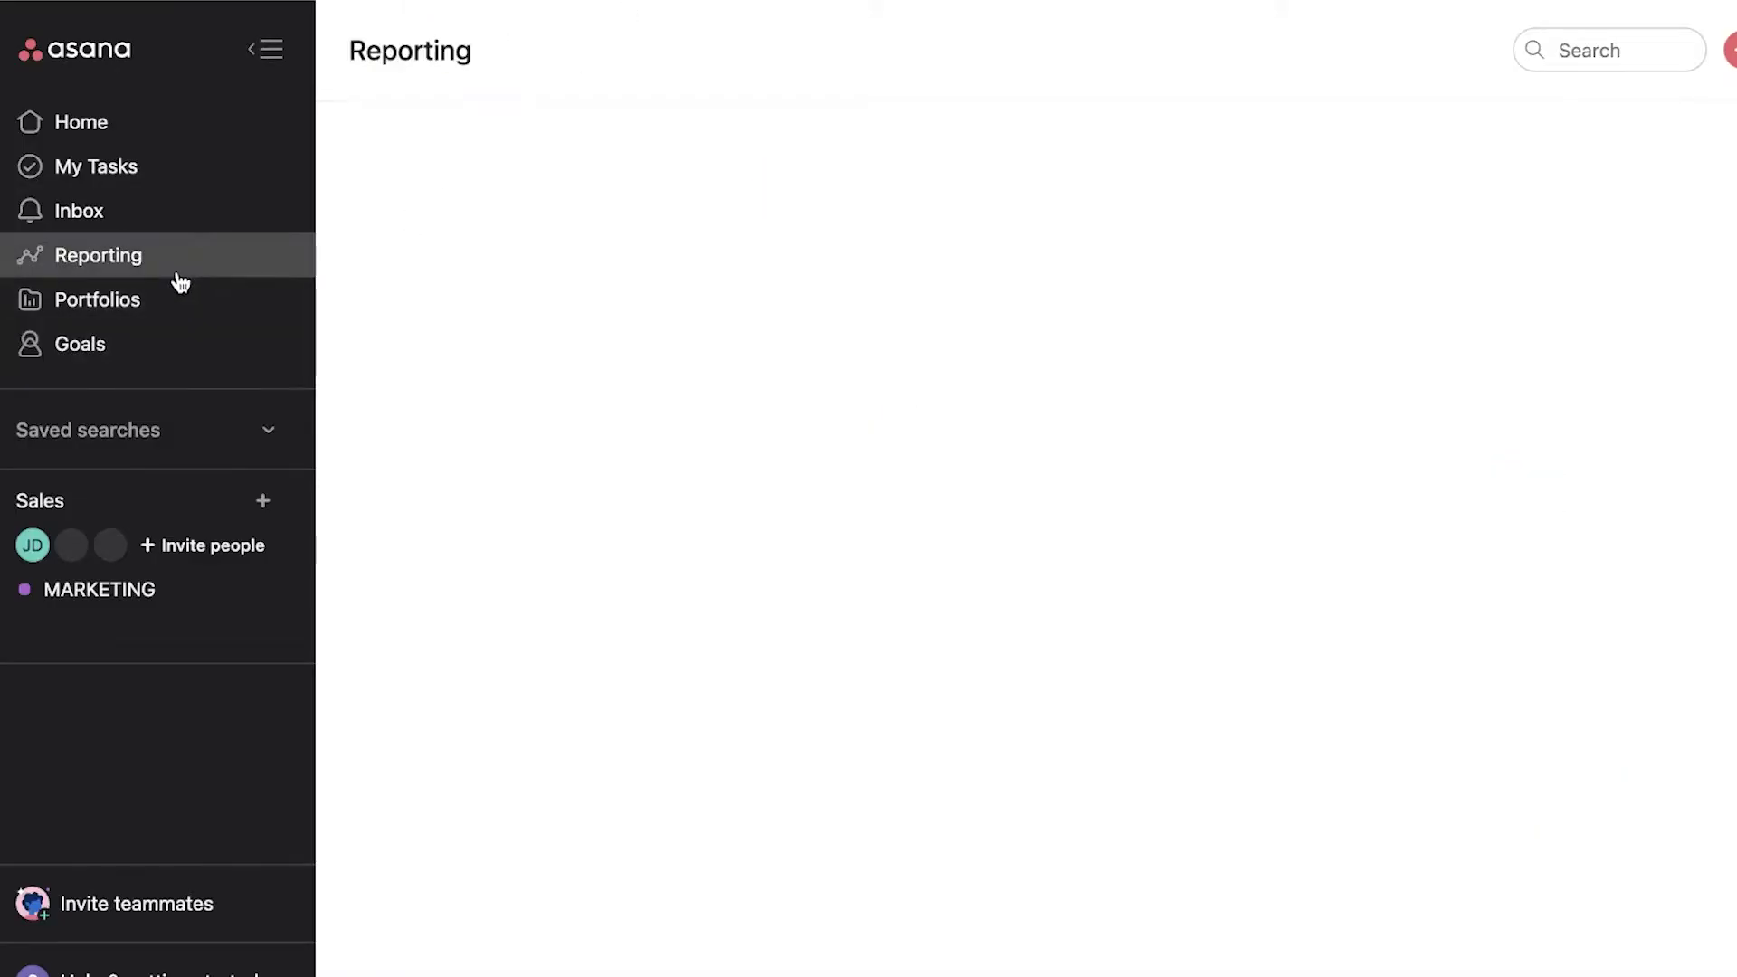
click(186, 303)
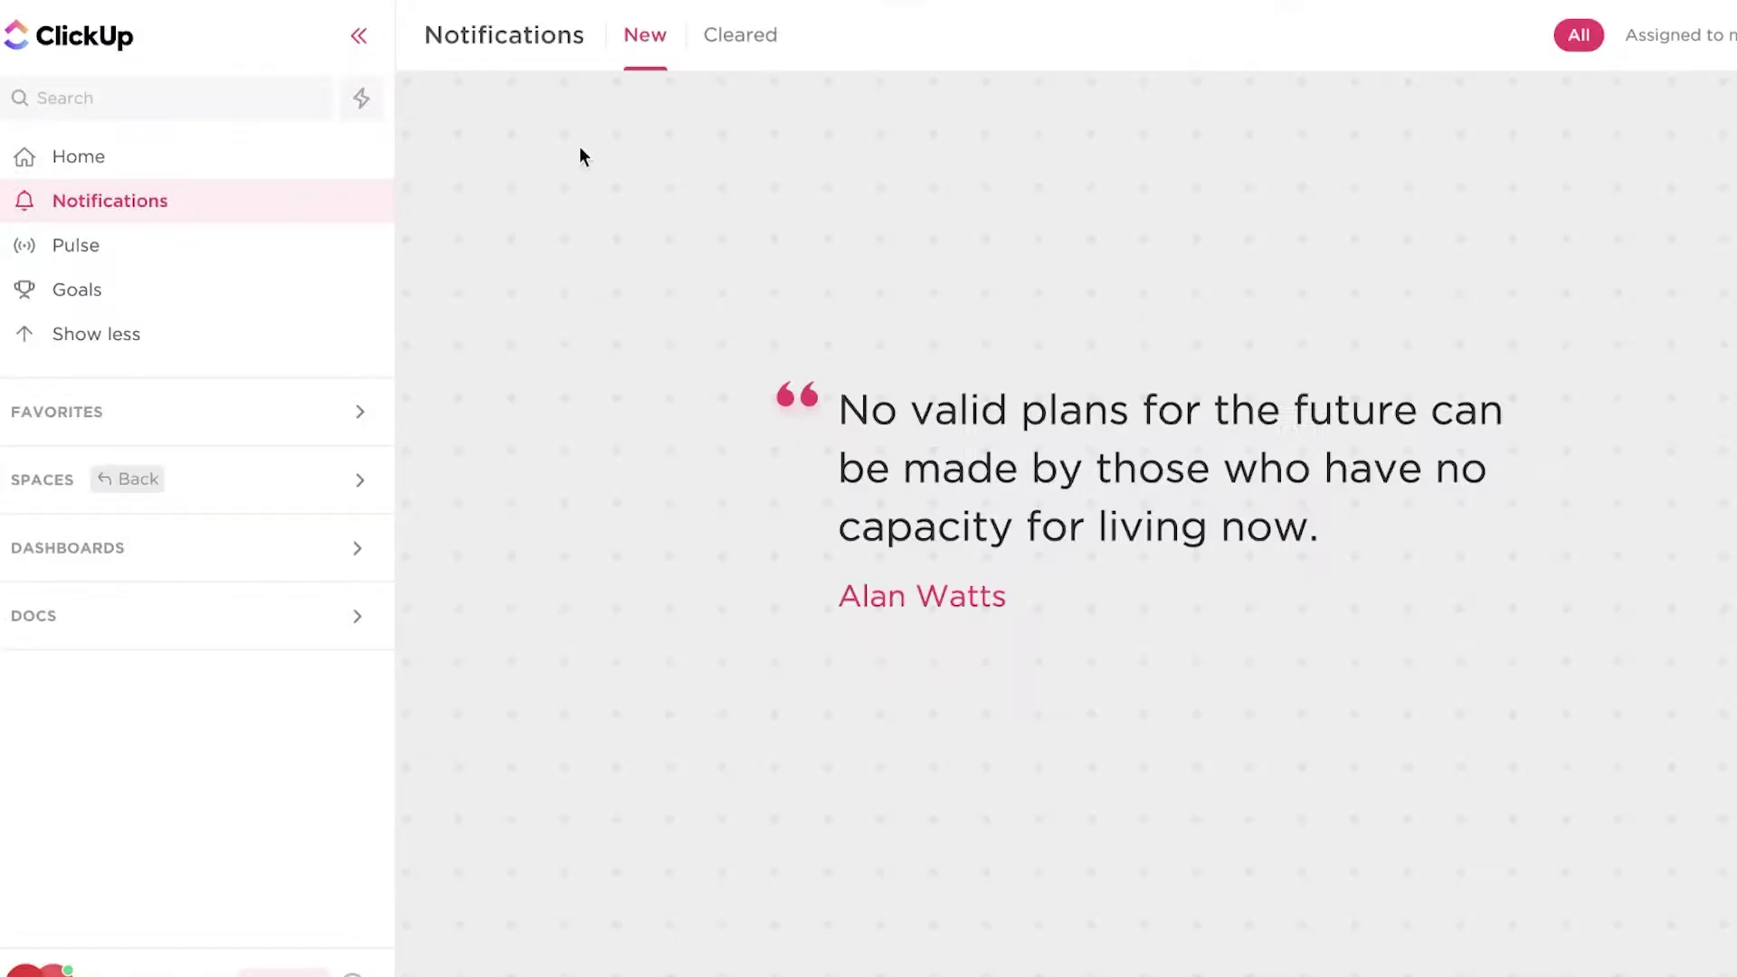
Reopen ClickUp's Pulse page and expand then collapse the Favorites and Spaces sections
click(75, 256)
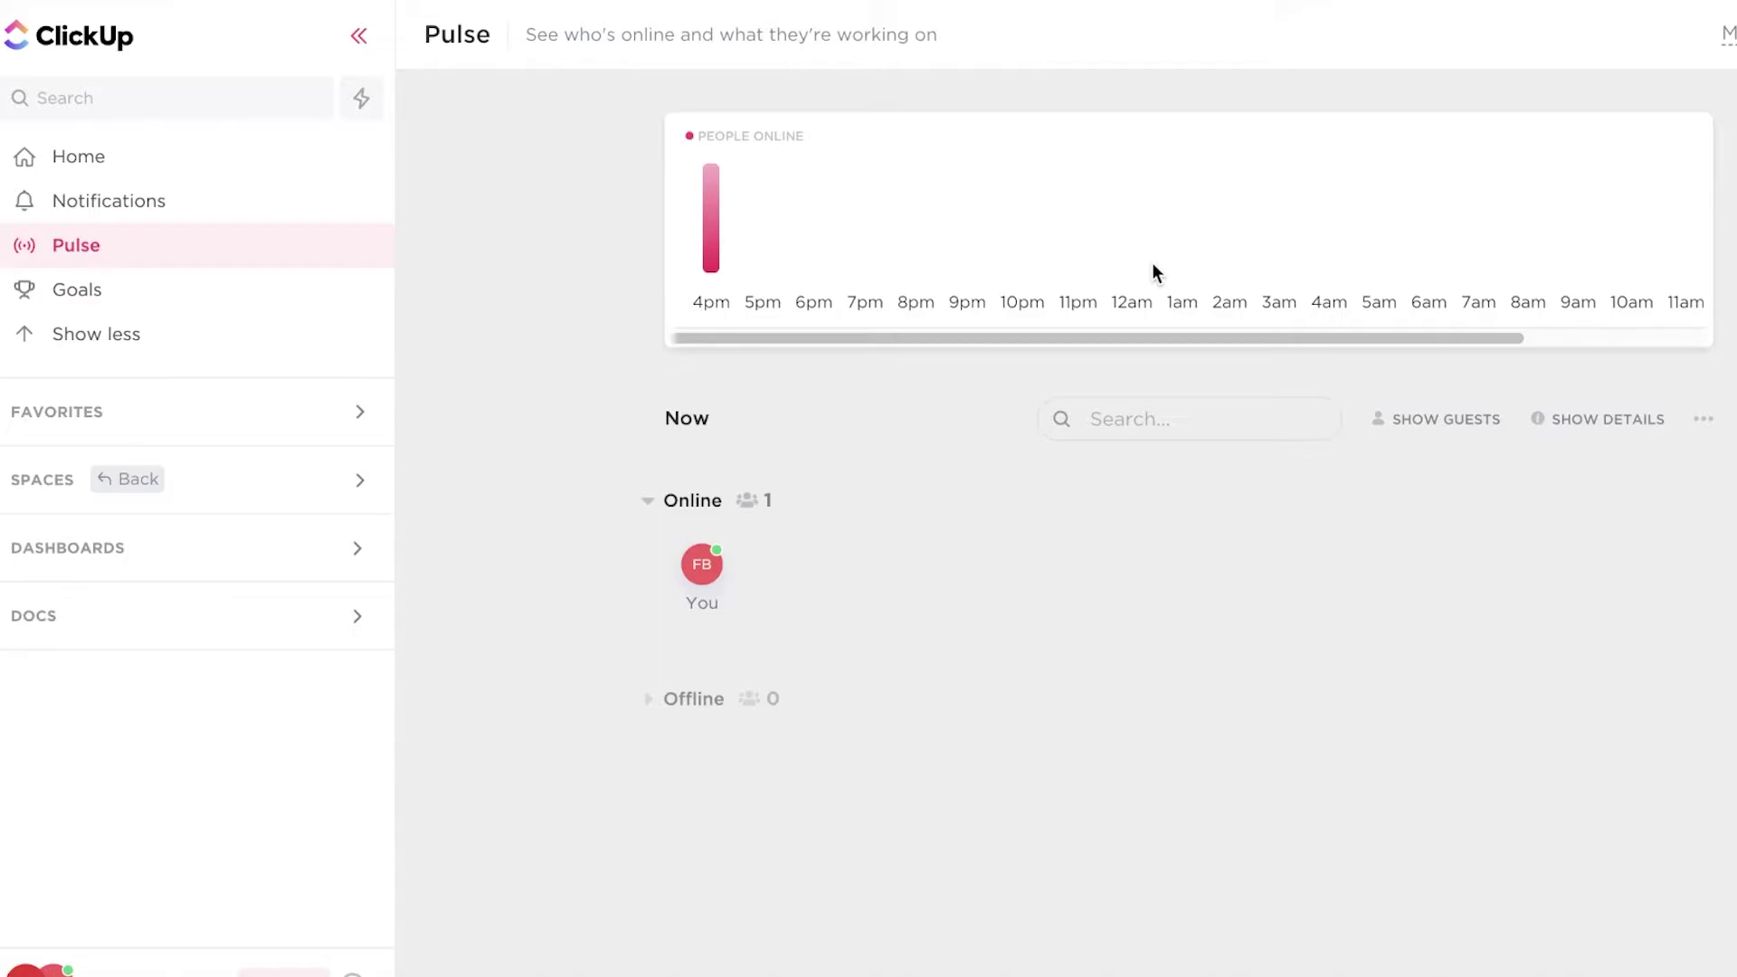
click(382, 413)
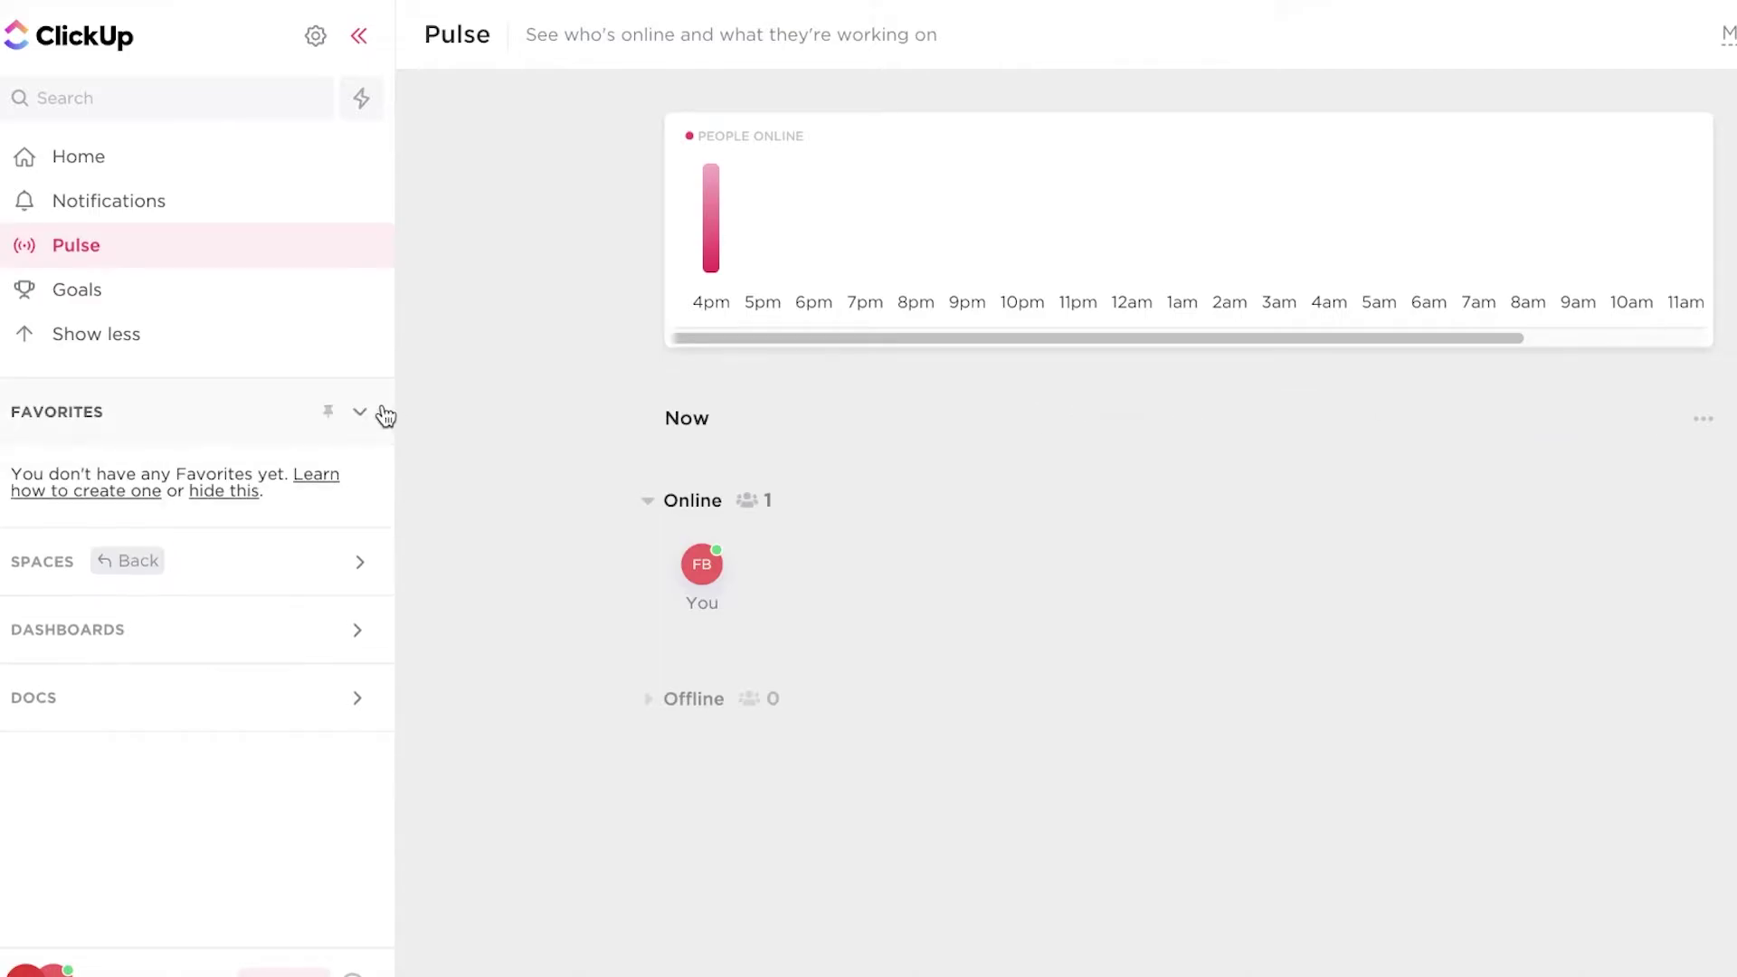
click(385, 417)
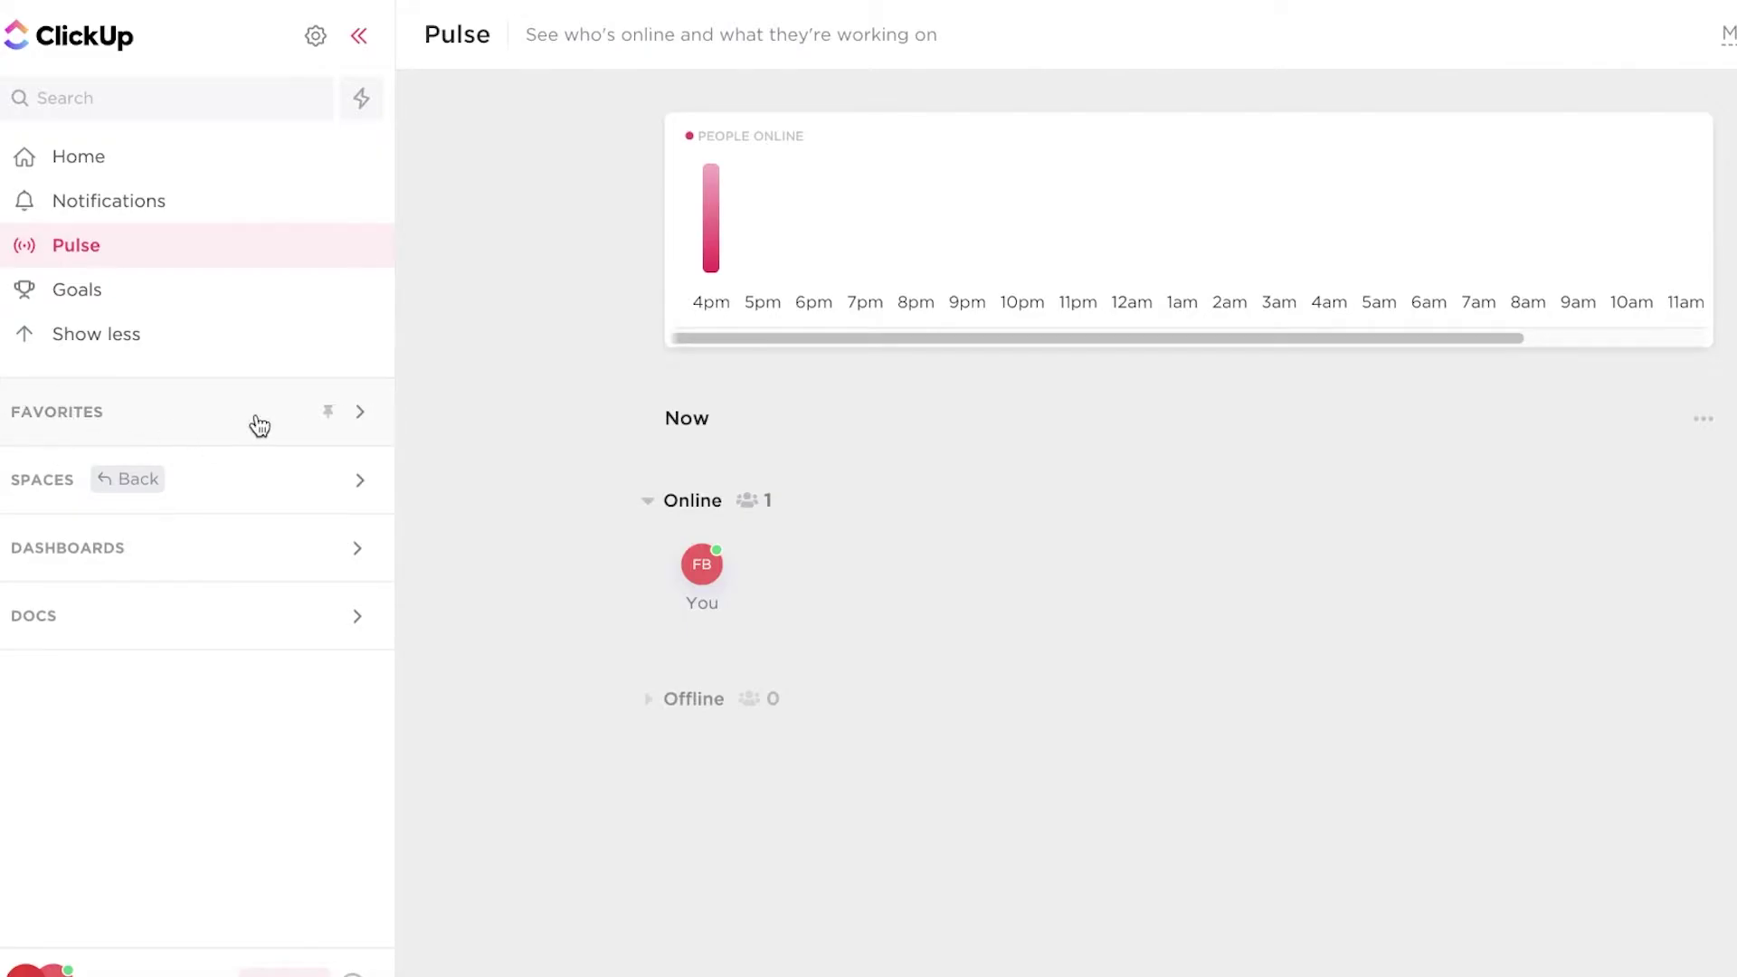
click(367, 487)
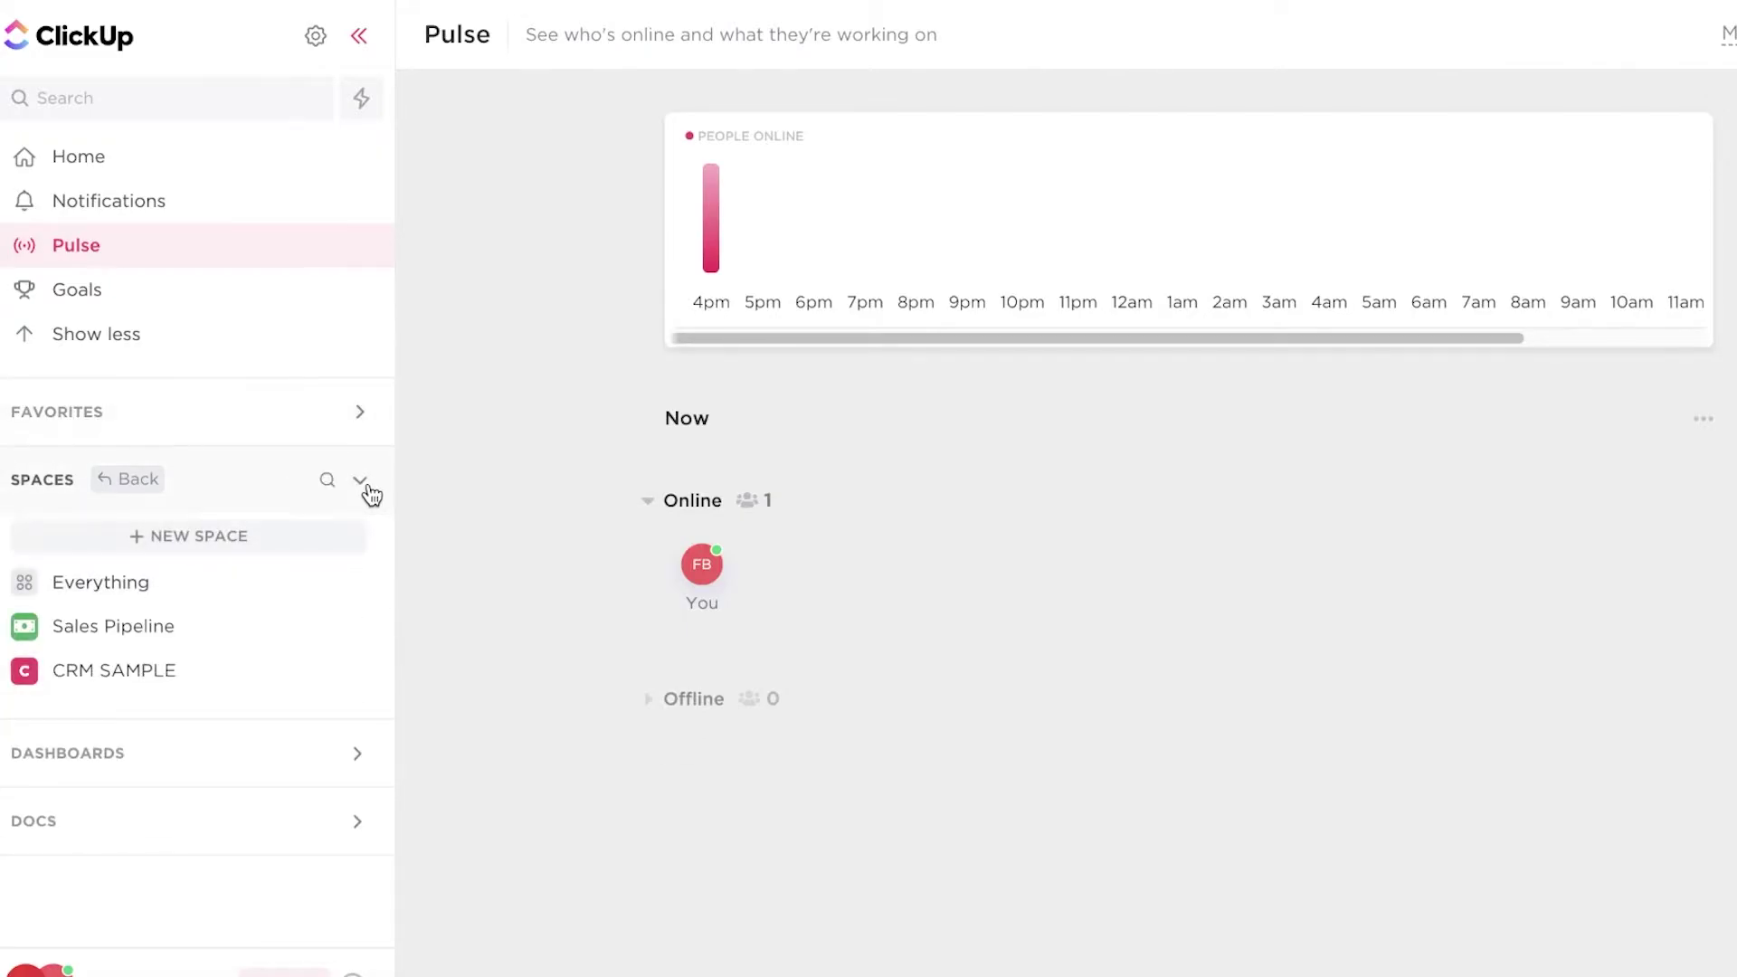
click(366, 486)
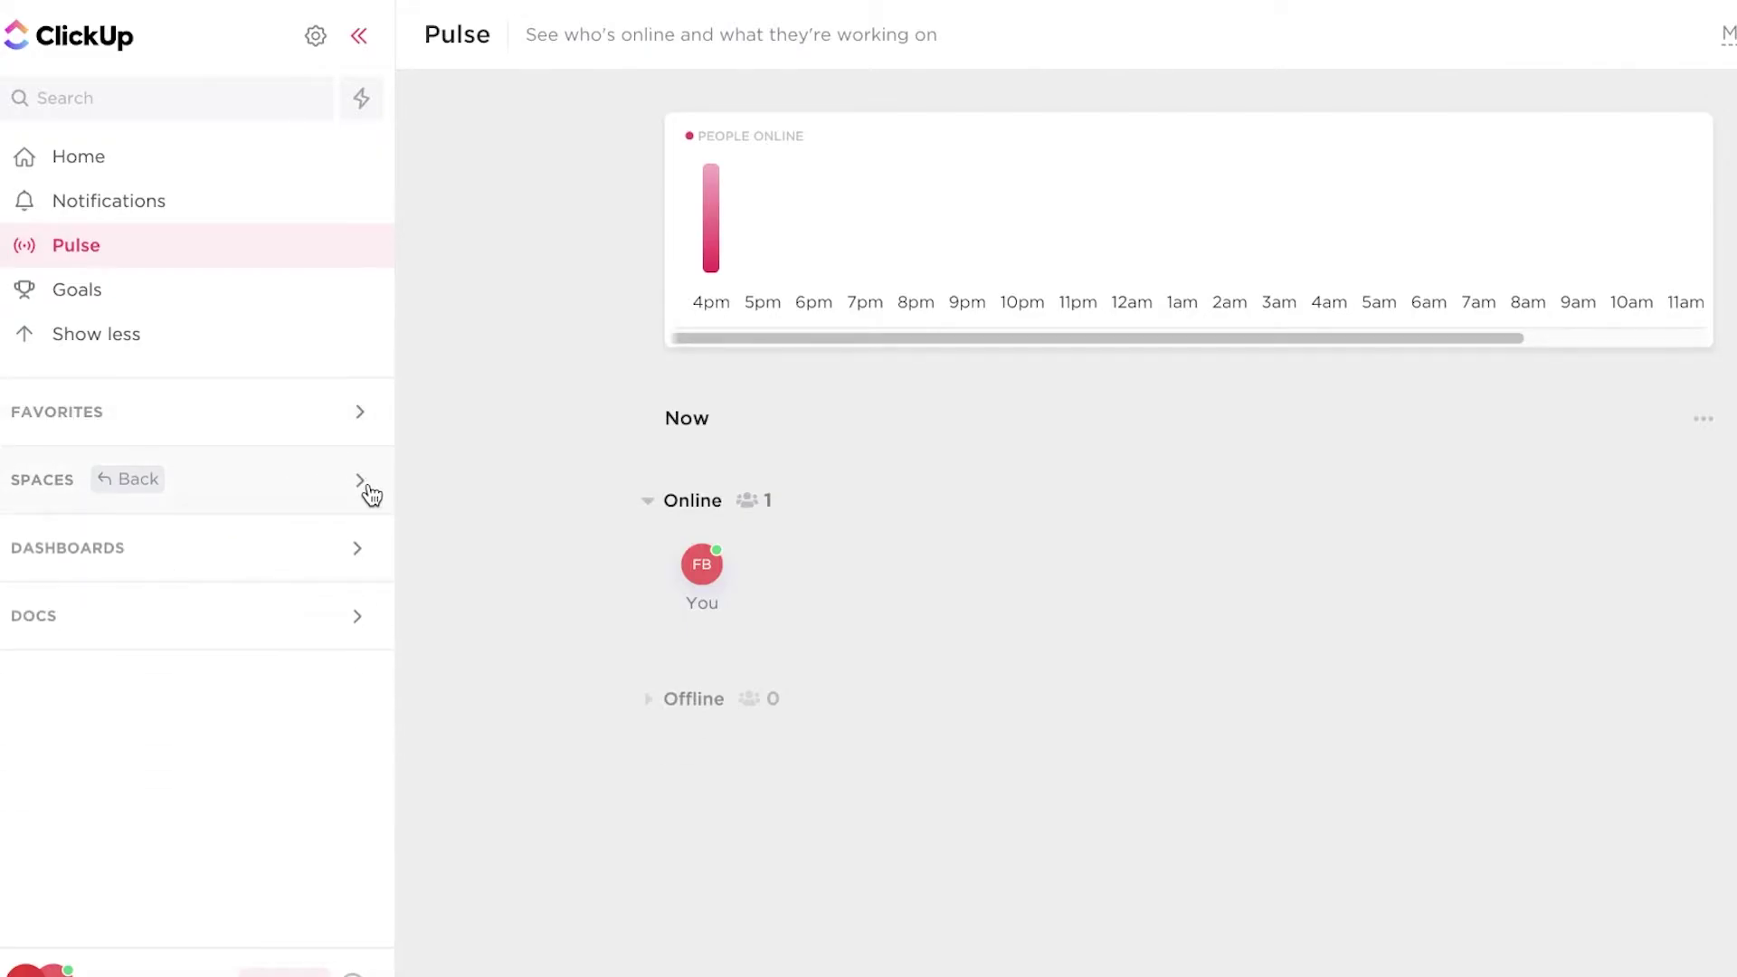
Expand Dashboards and Docs, start a new Untitled doc, then close it without writing
click(339, 554)
click(176, 683)
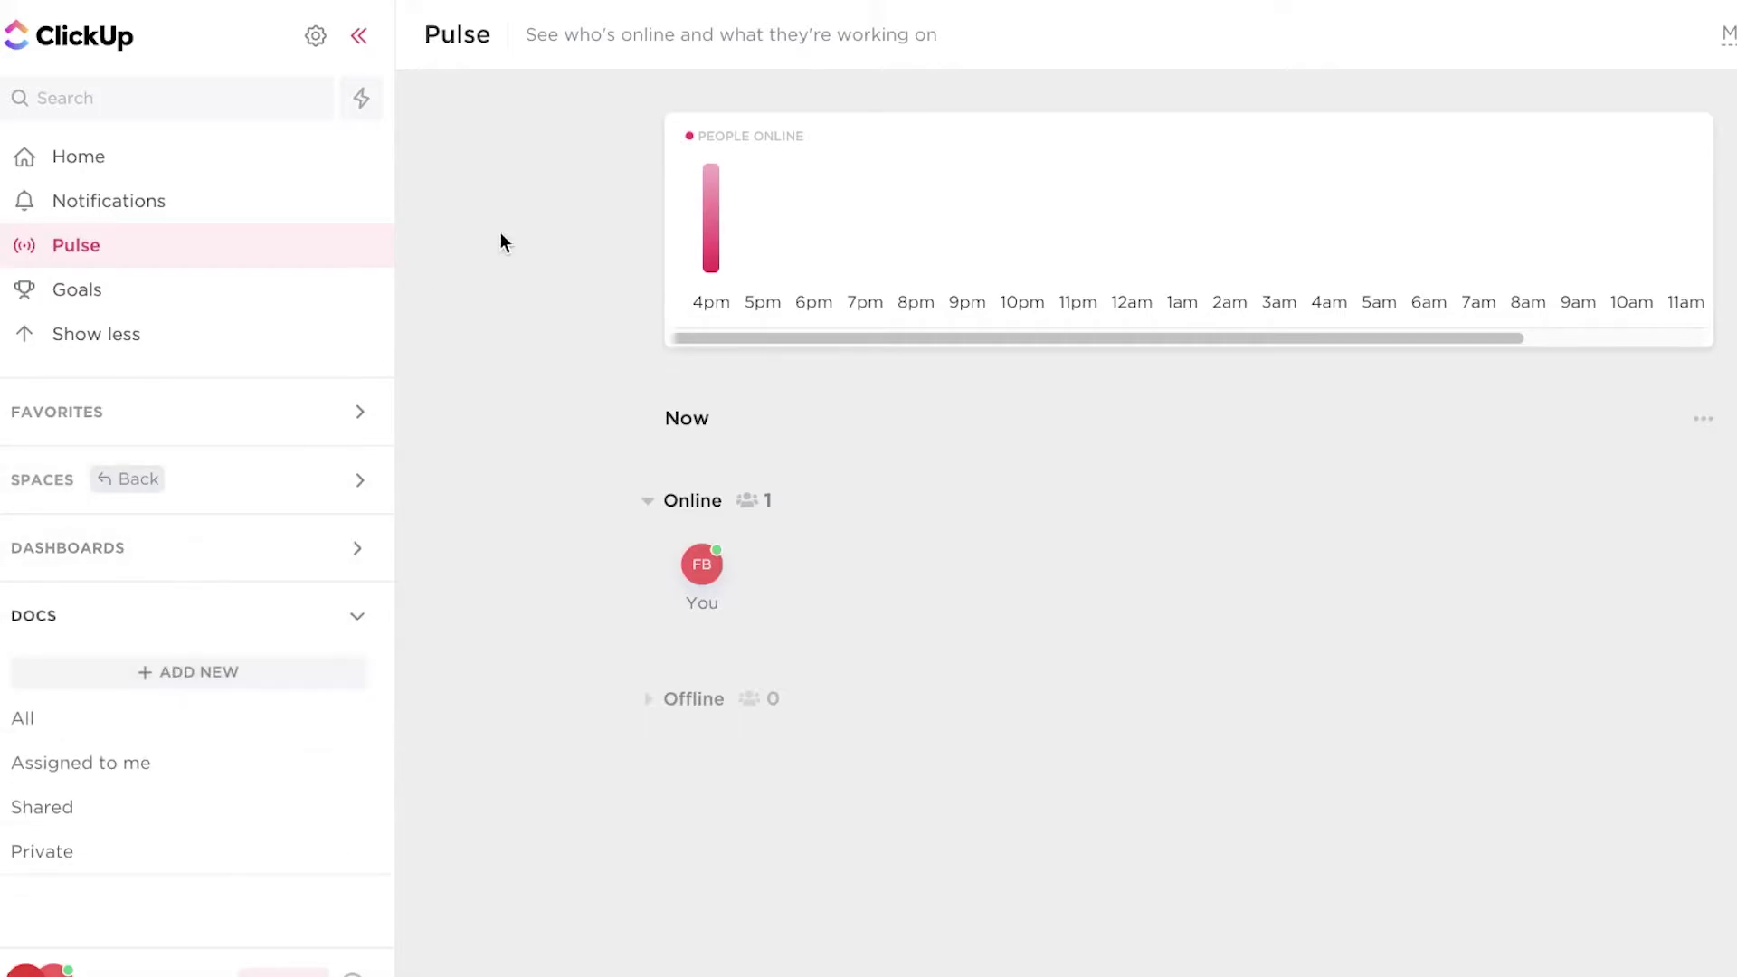
click(163, 676)
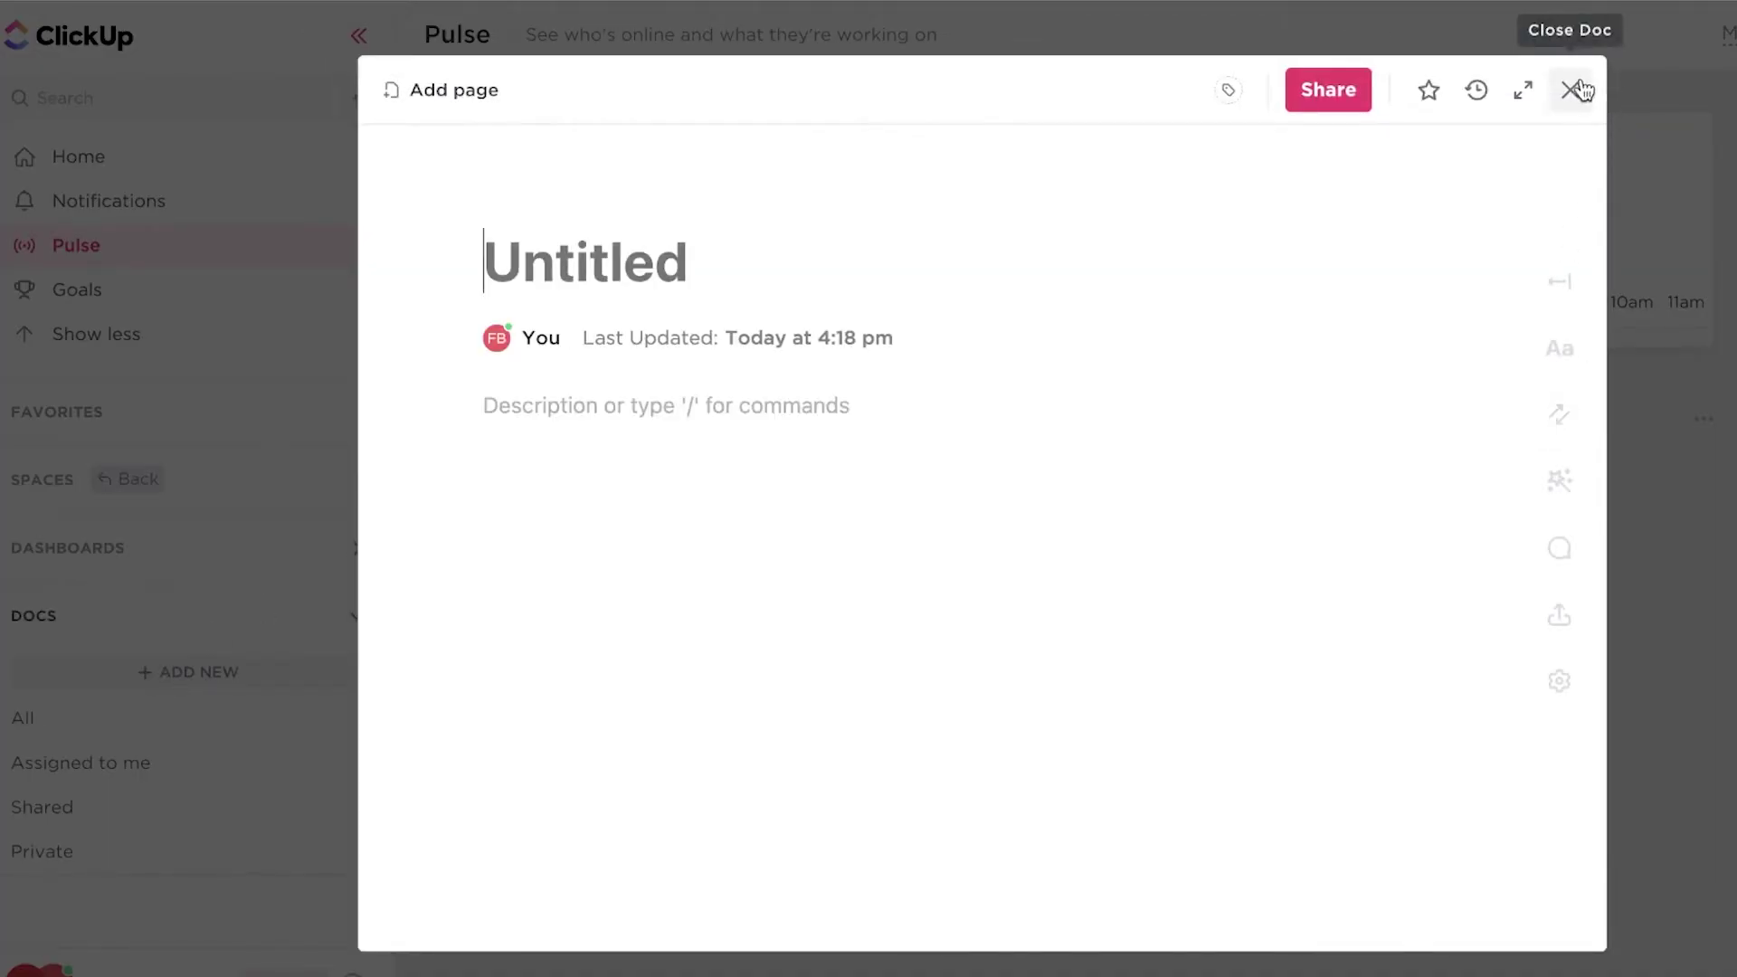
click(1574, 89)
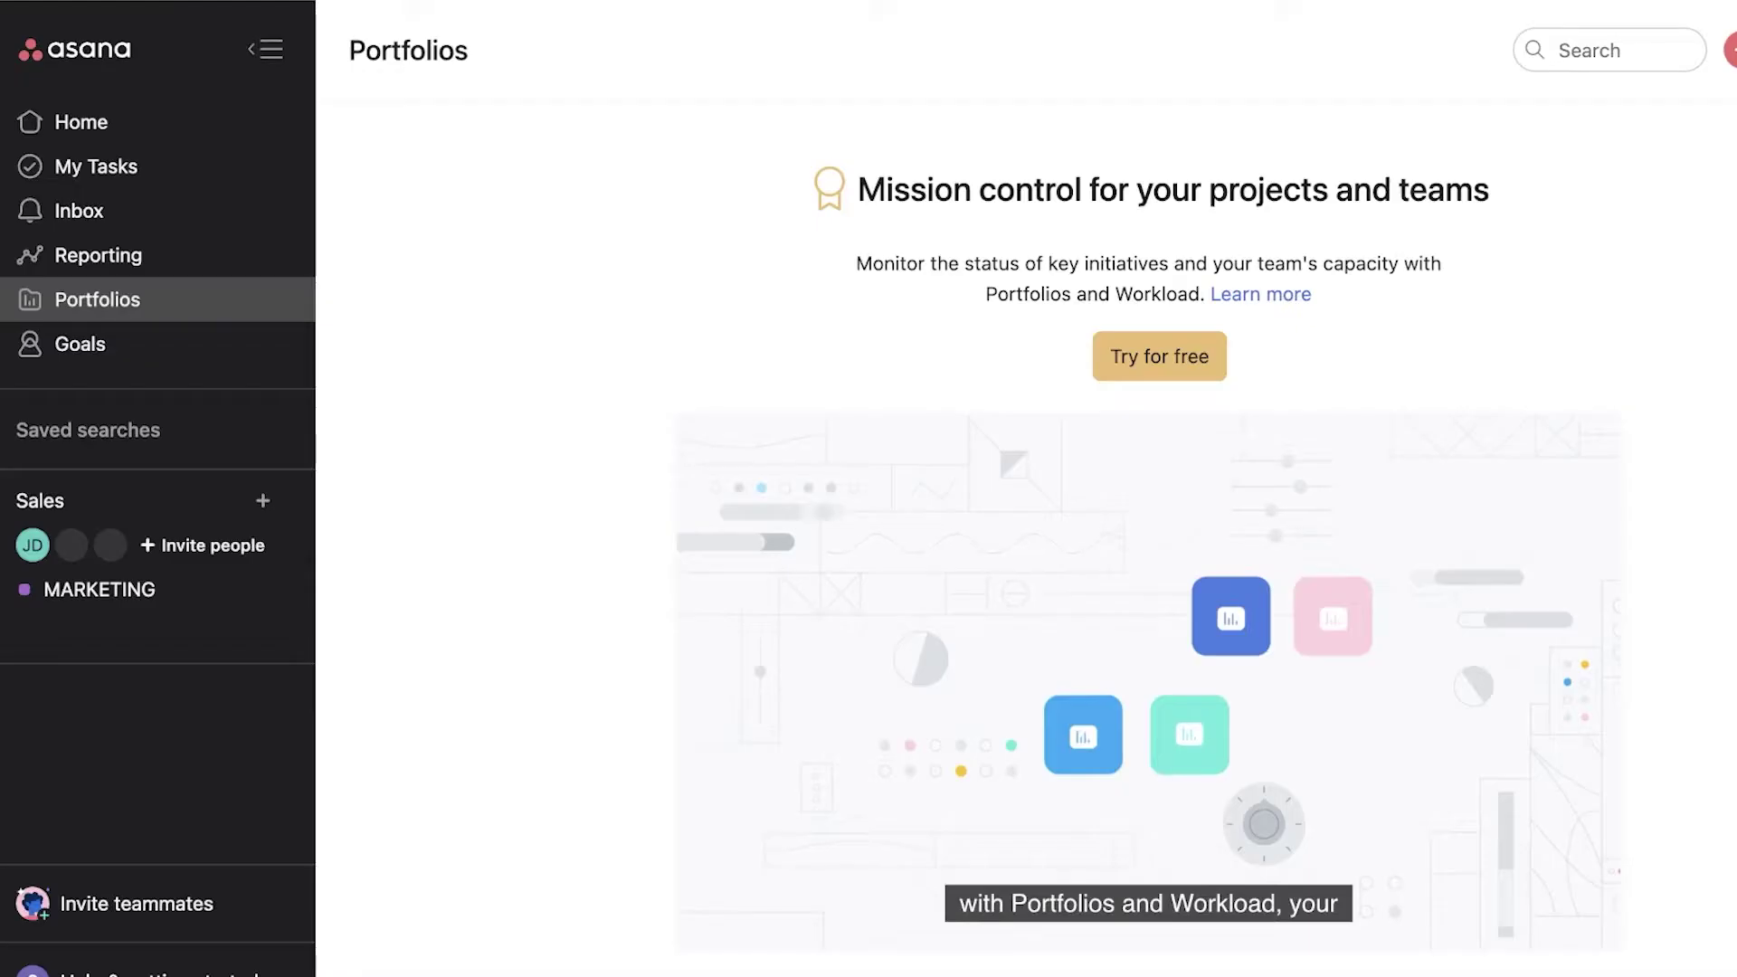
Toggle Saved searches and the sidebar, then open the Sales team overview with its members and MARKETING project
click(214, 449)
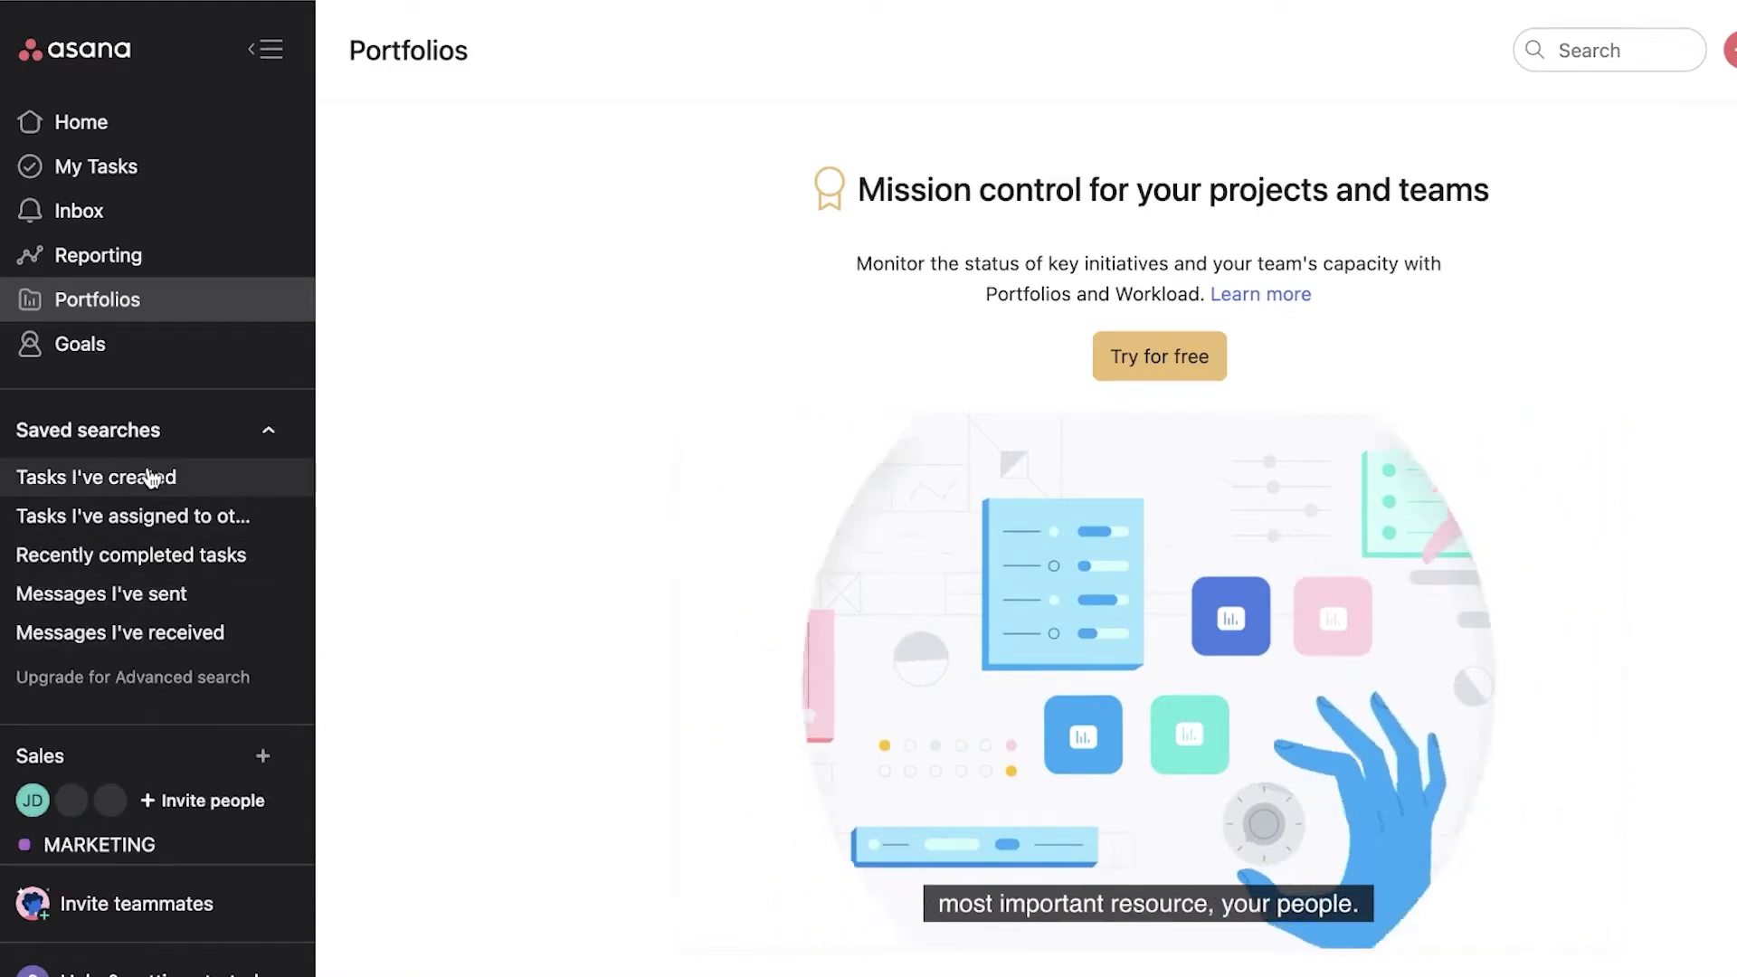
click(172, 433)
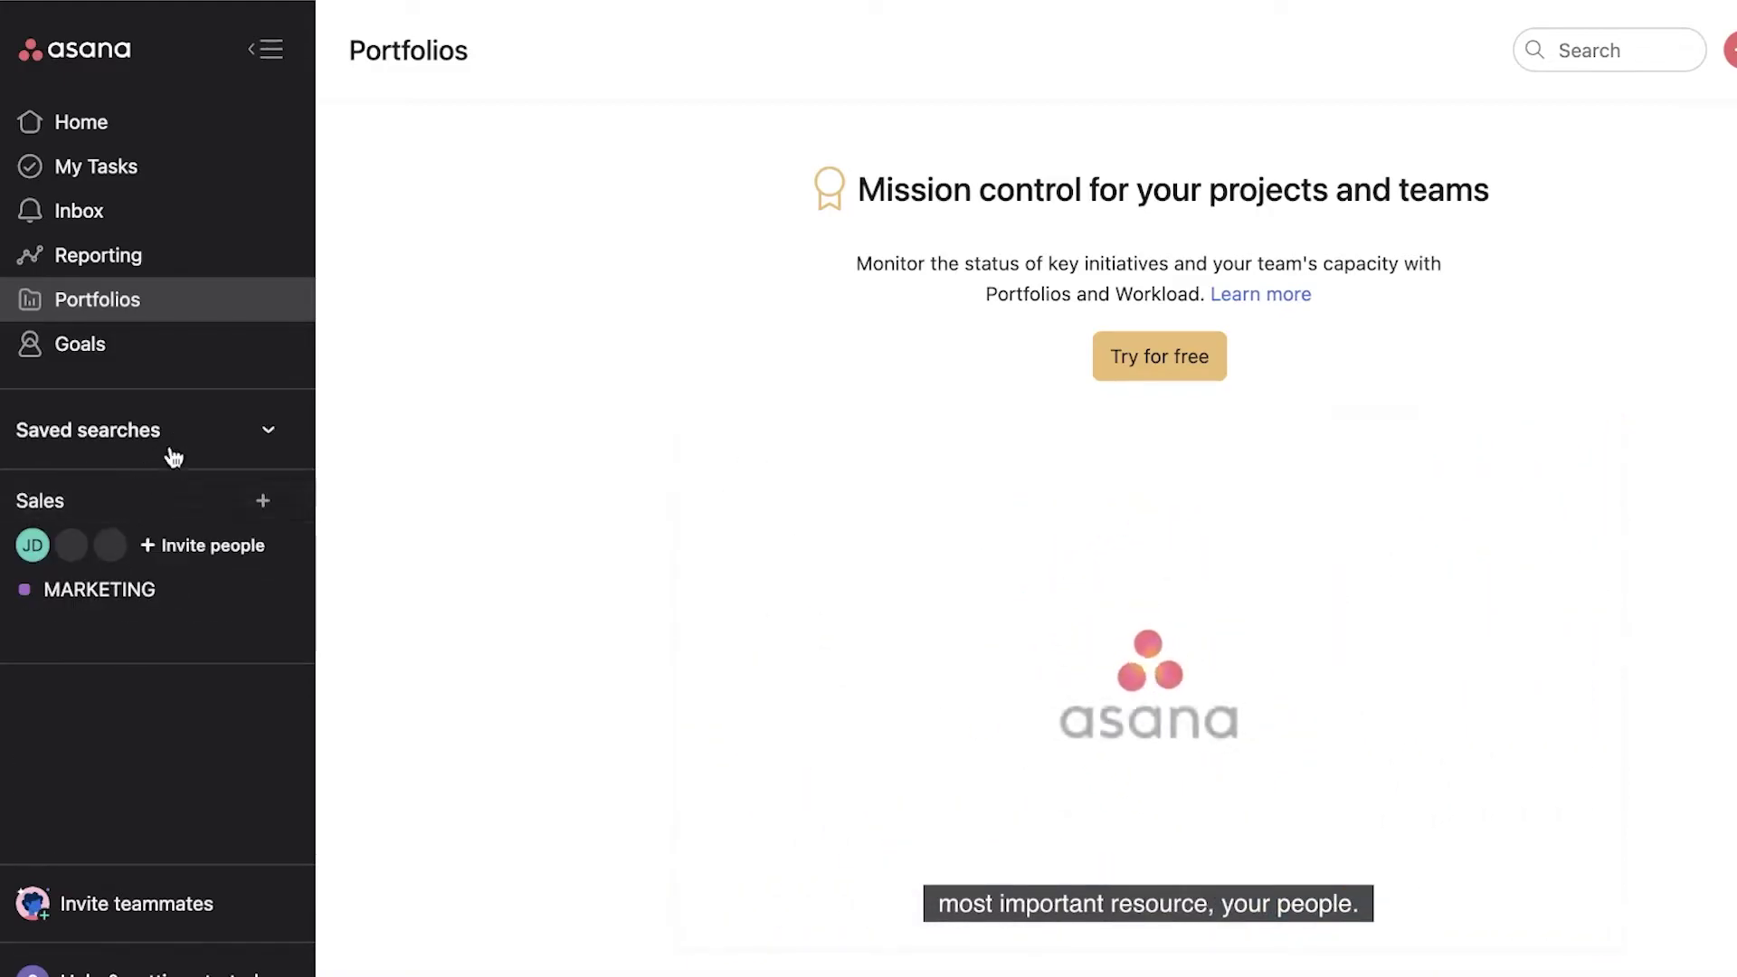
click(213, 431)
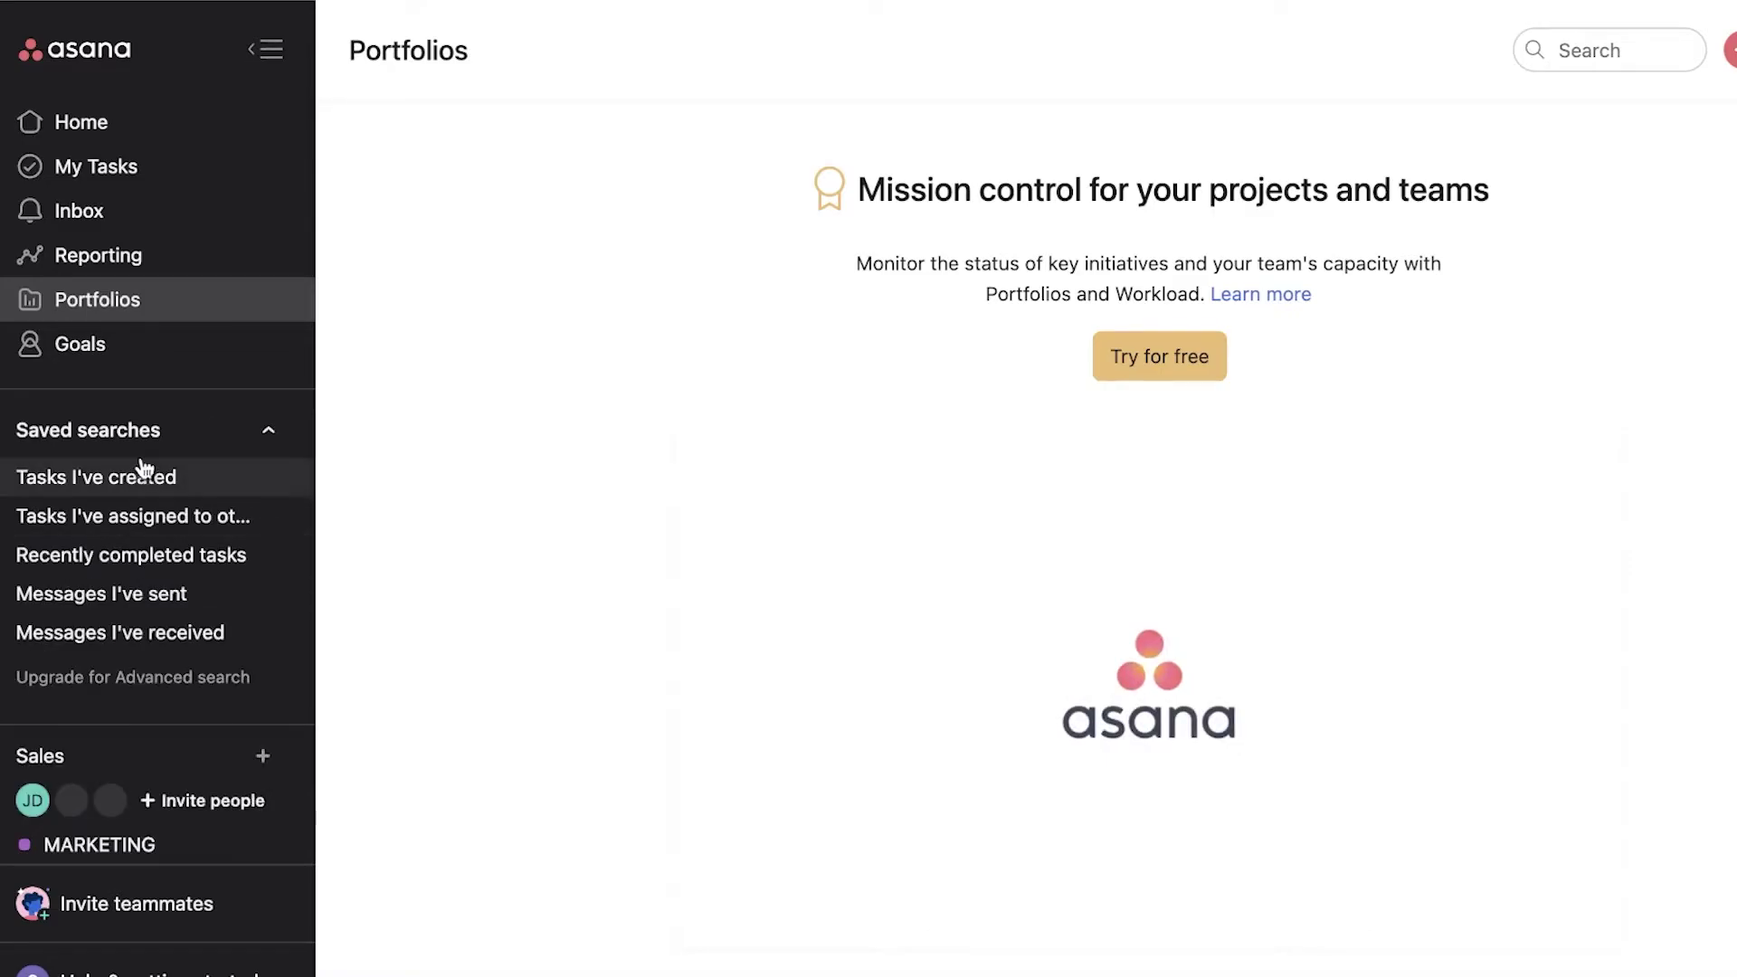
click(181, 416)
click(268, 47)
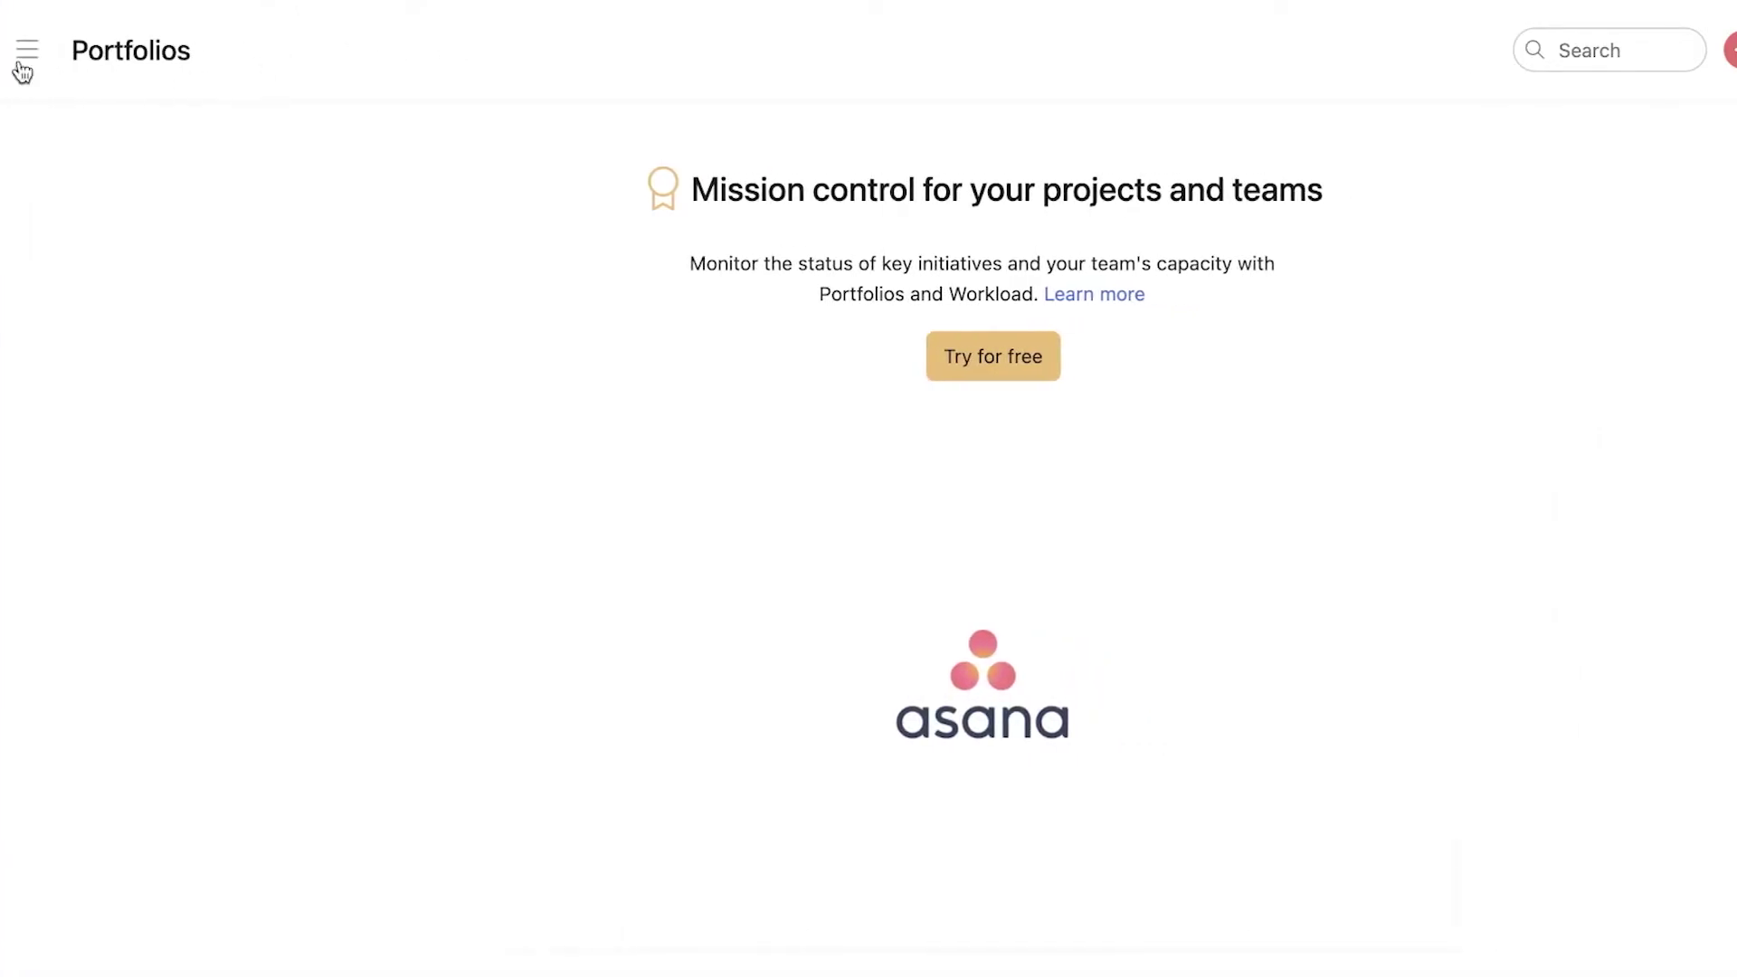
click(18, 52)
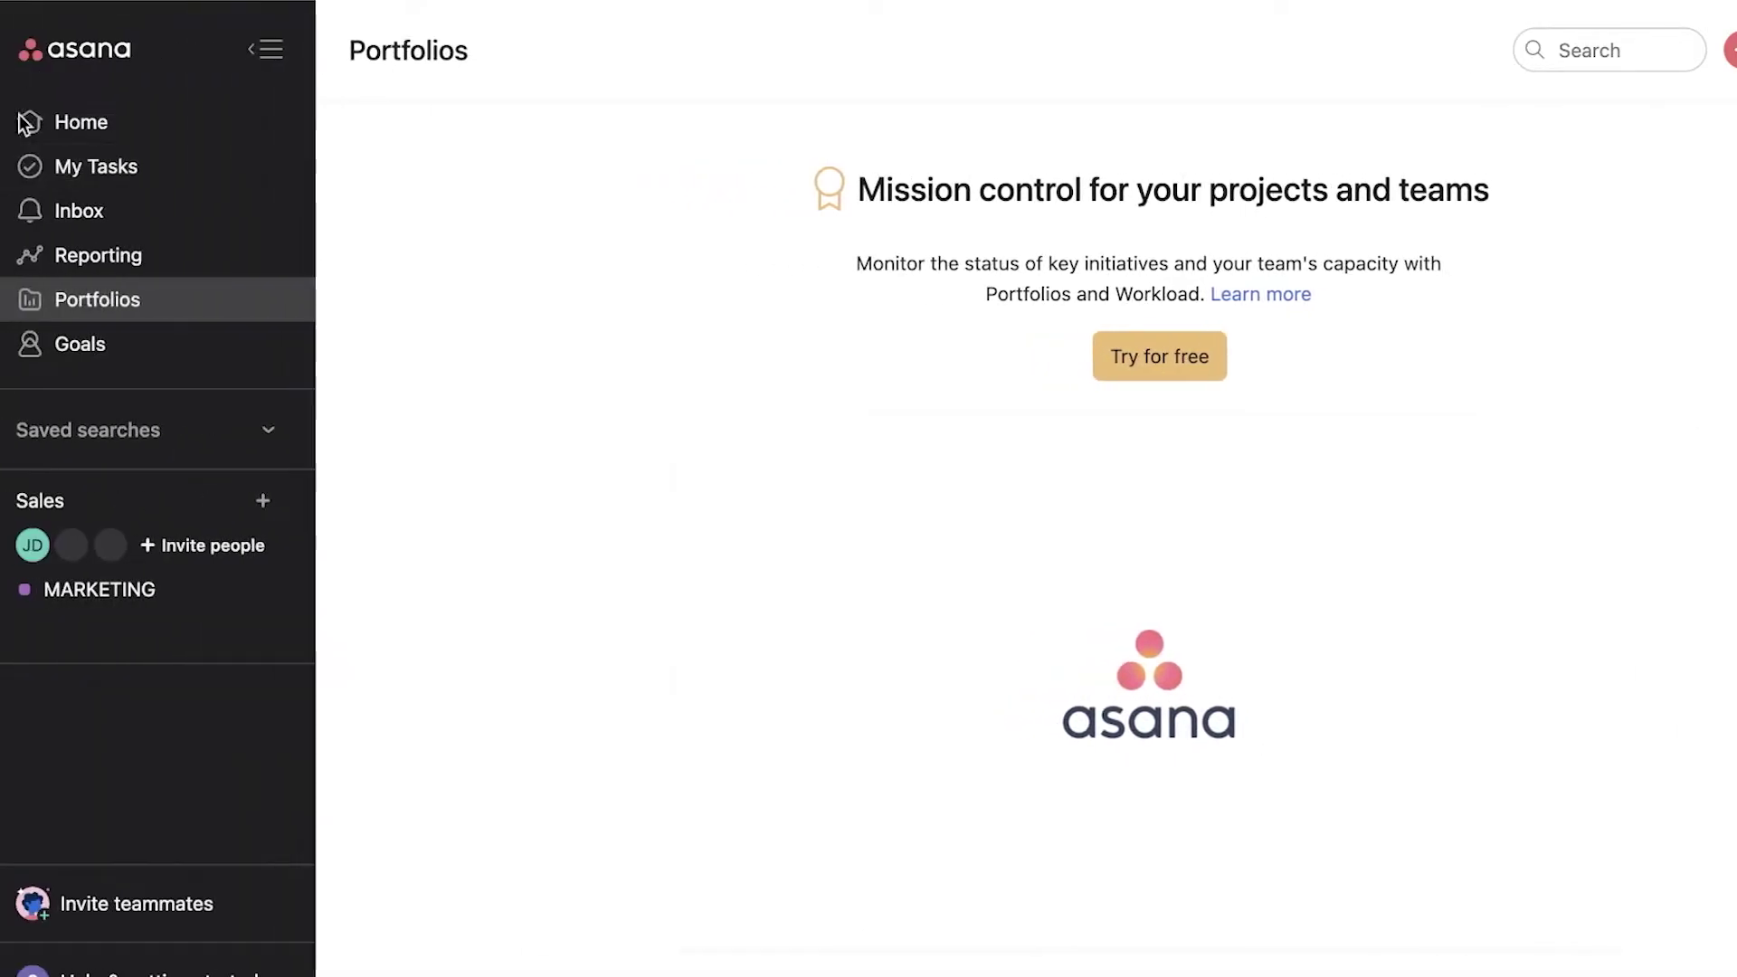
click(36, 503)
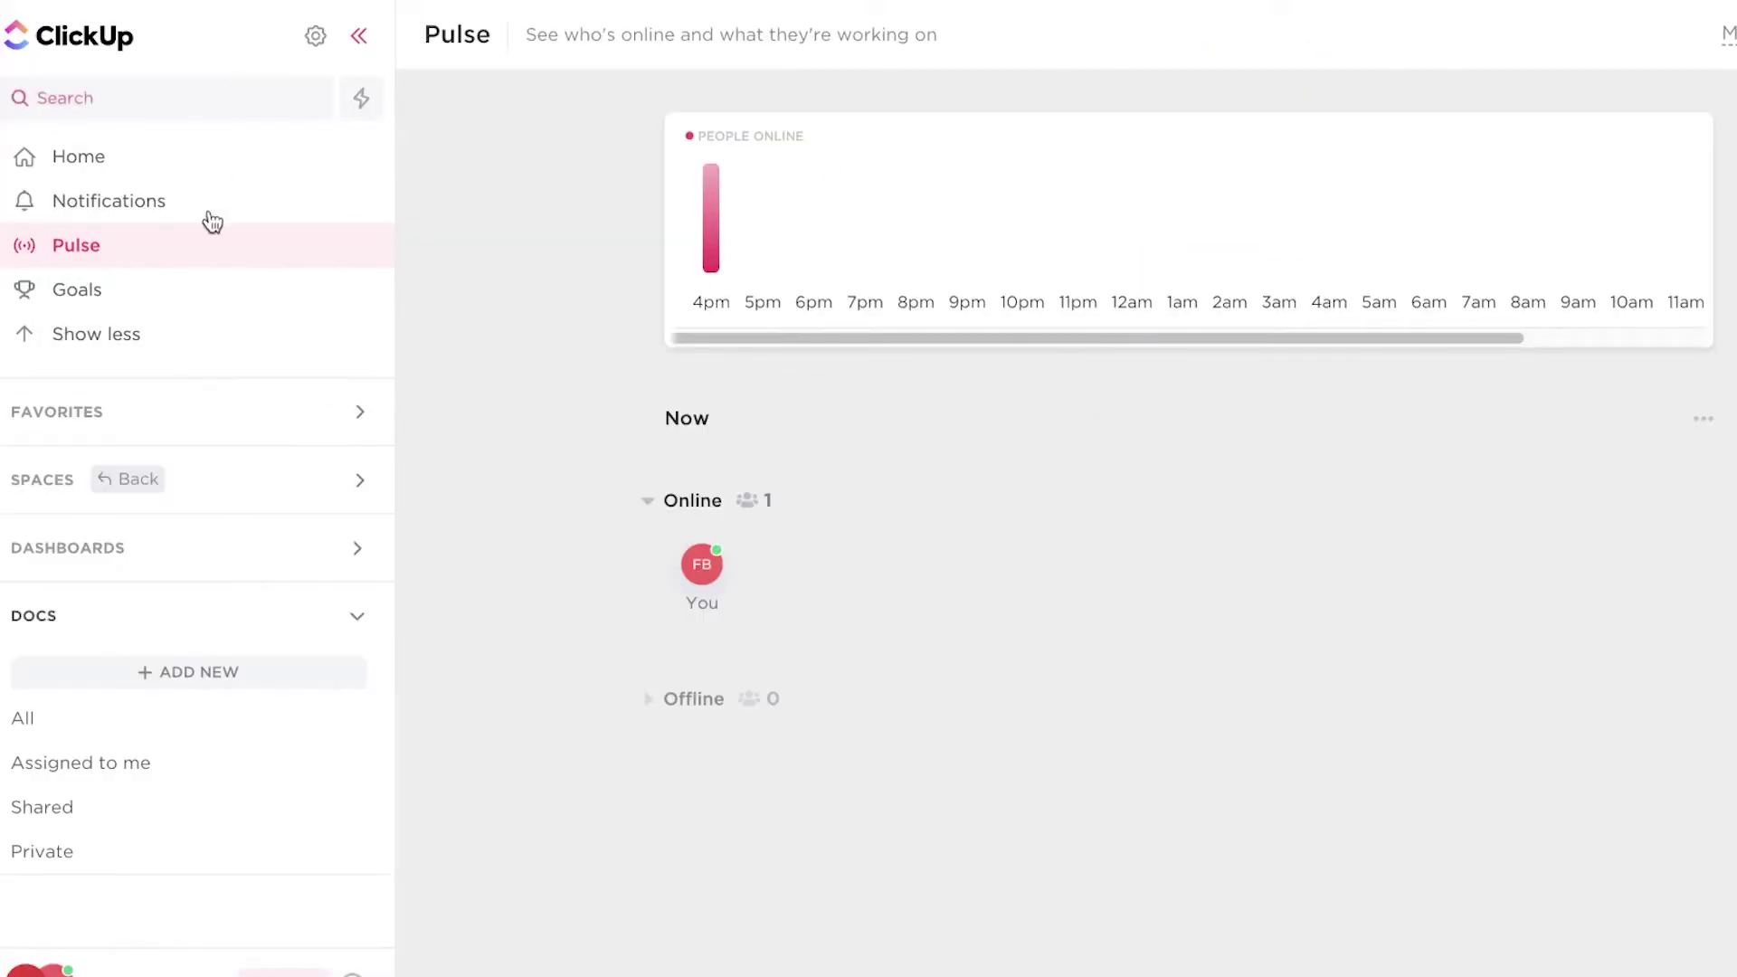
Open the Sales Pipeline space in List view, dismiss the Customize your Asana promo, and scroll its stages
click(244, 493)
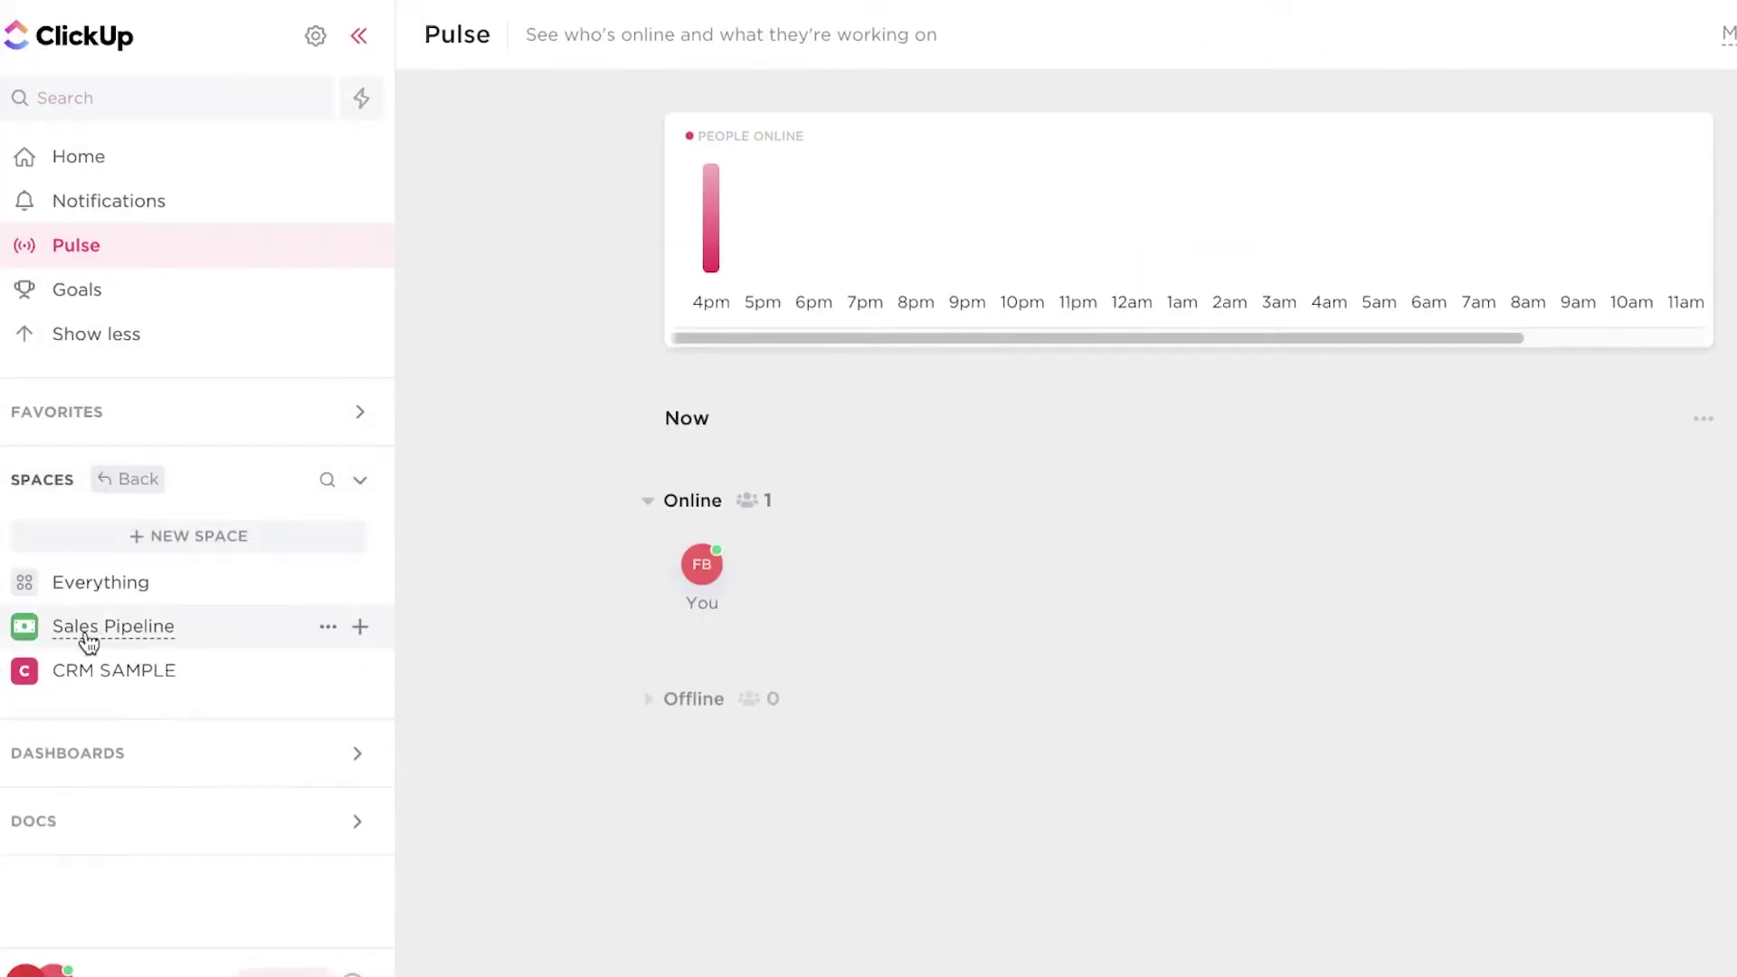
click(99, 629)
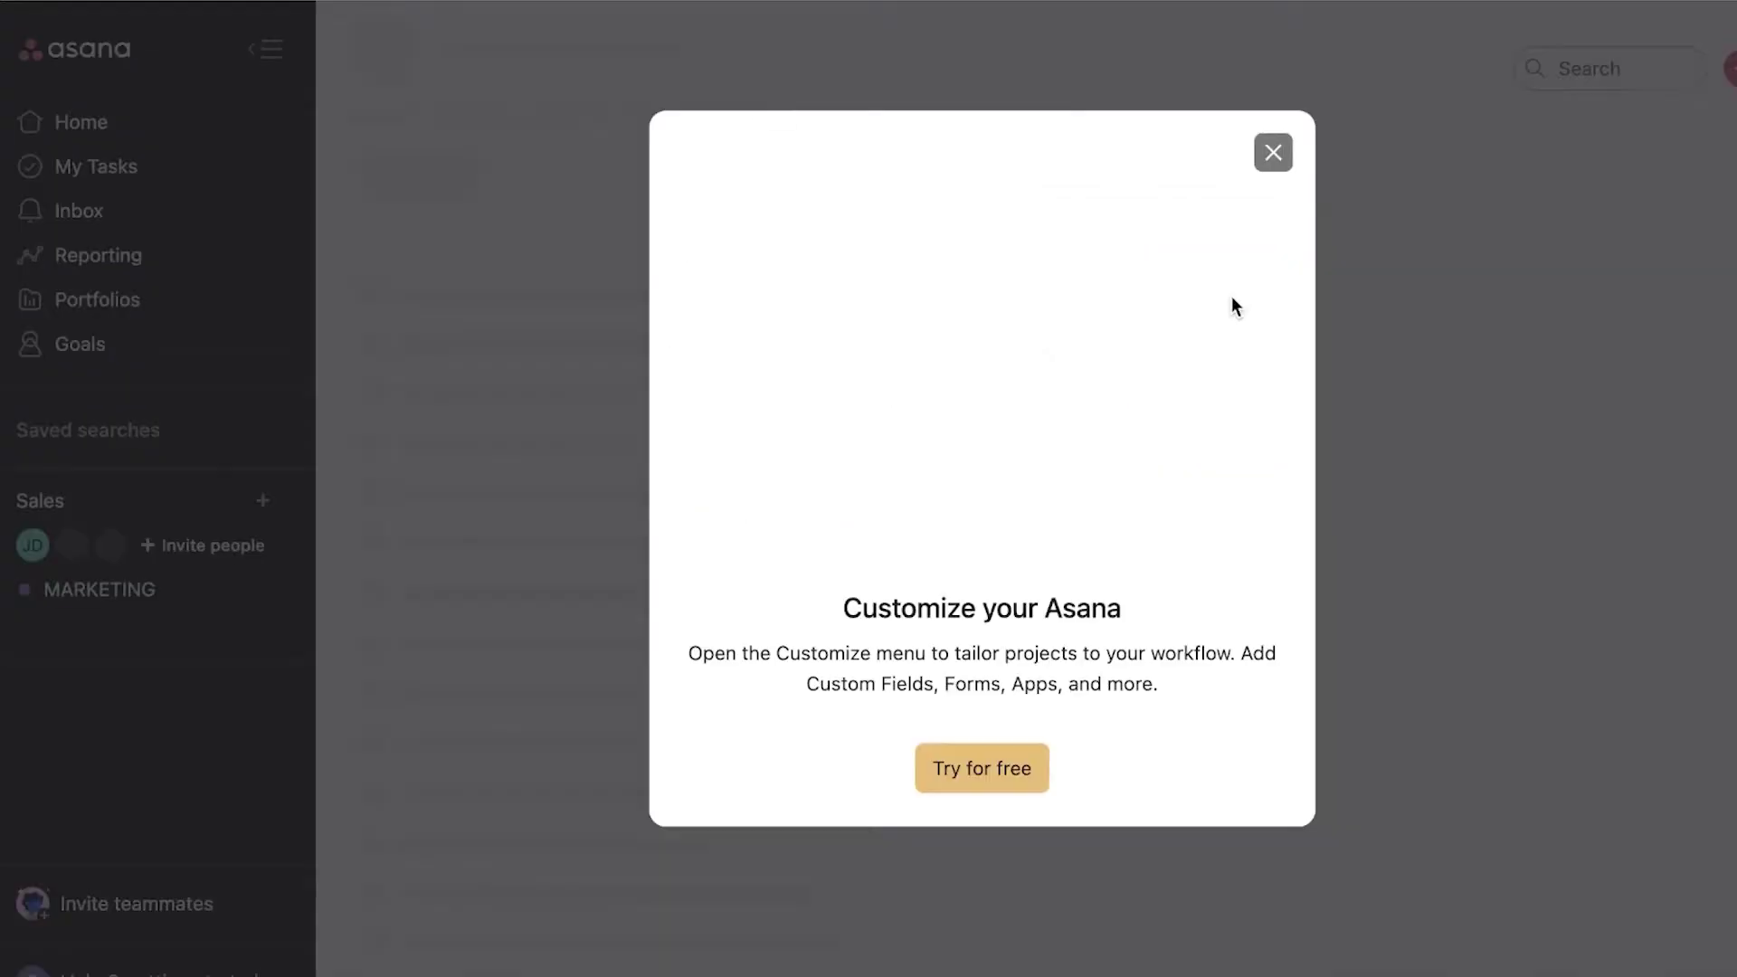
click(1272, 149)
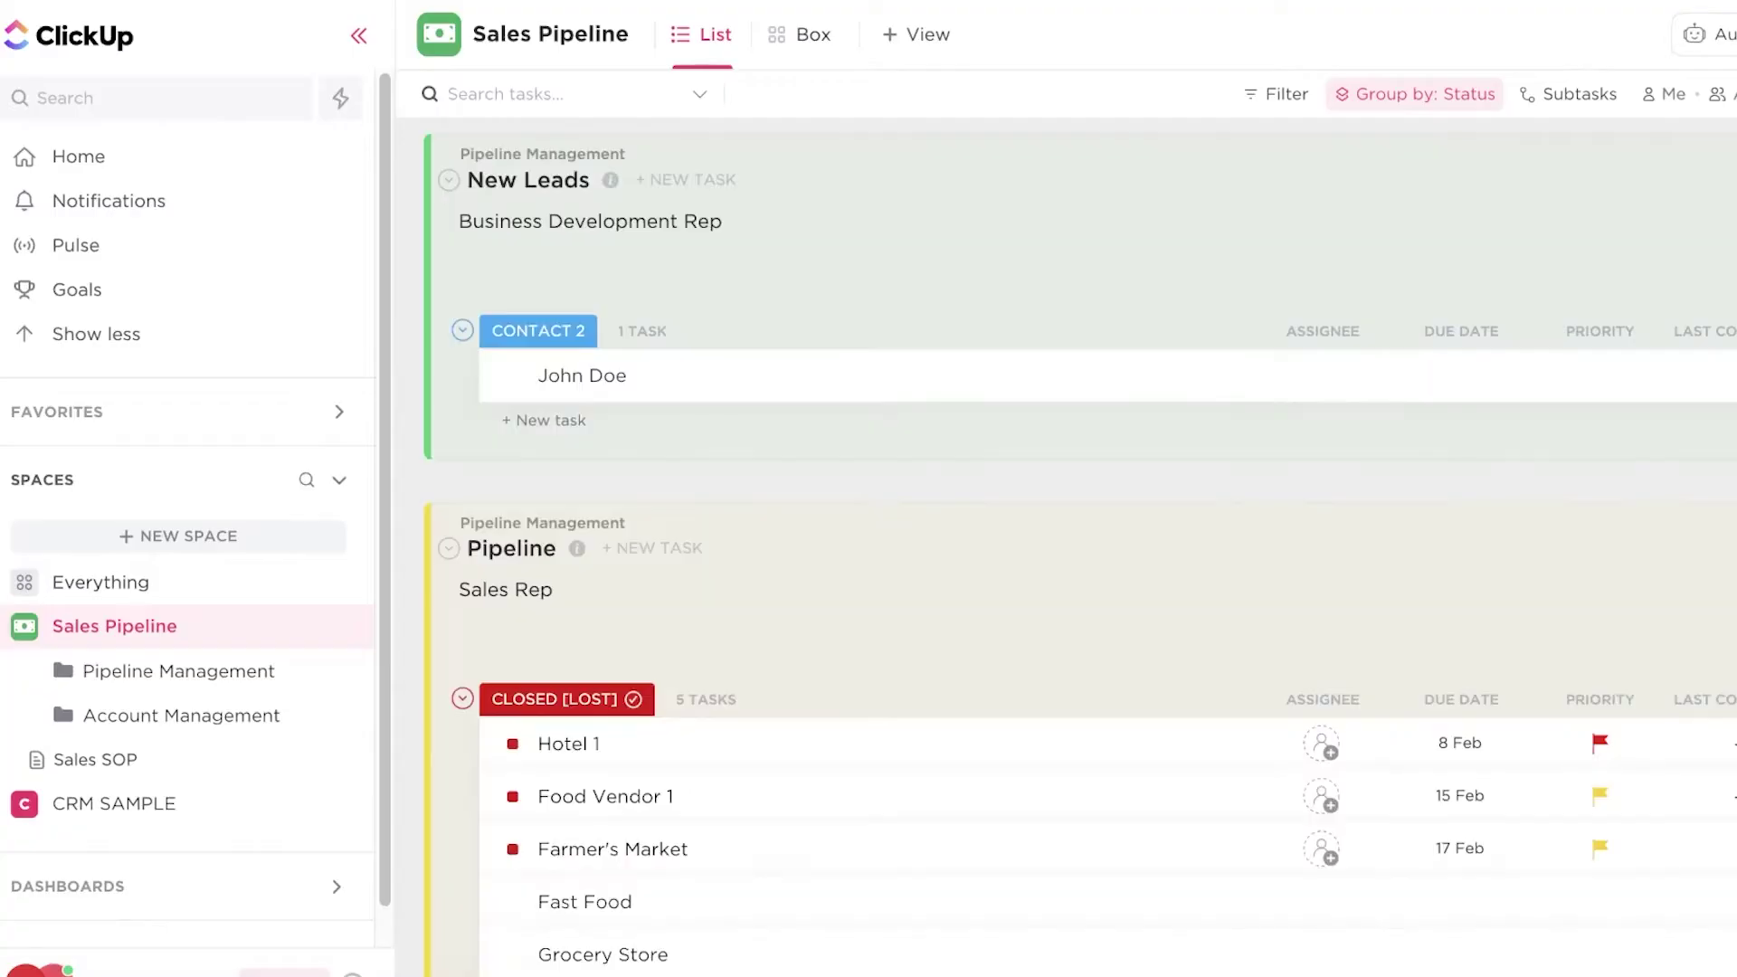
scroll(550, 449, down, 10)
scroll(575, 470, down, 10)
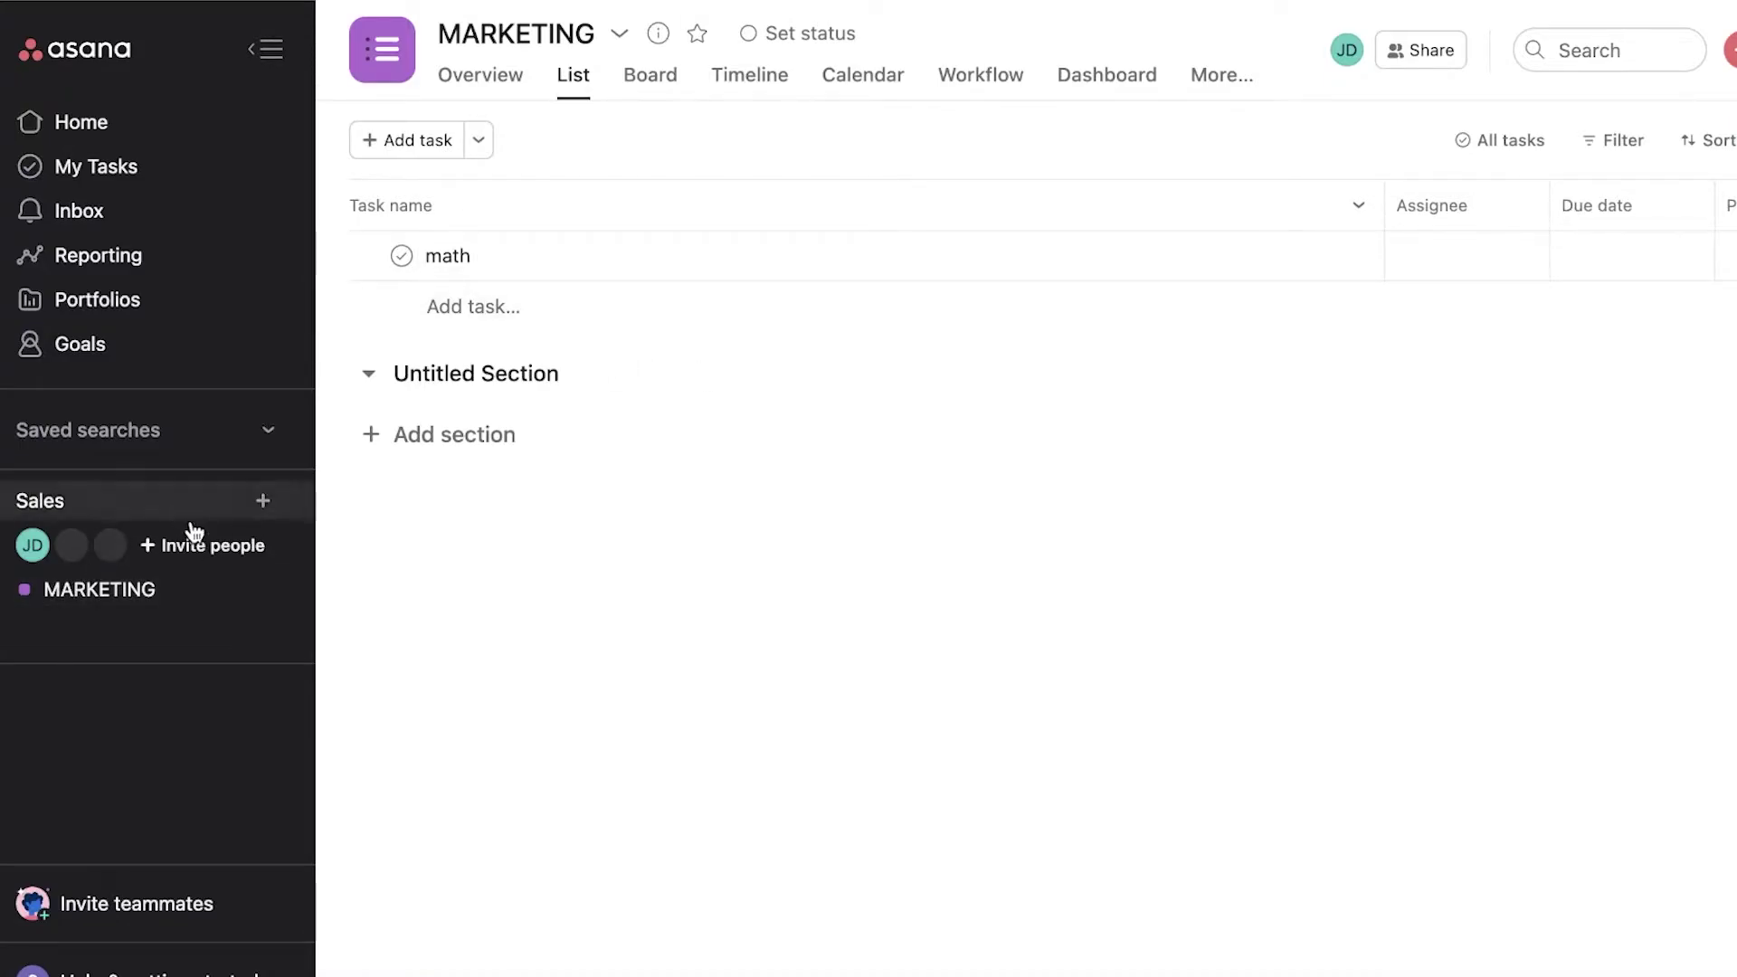
click(264, 503)
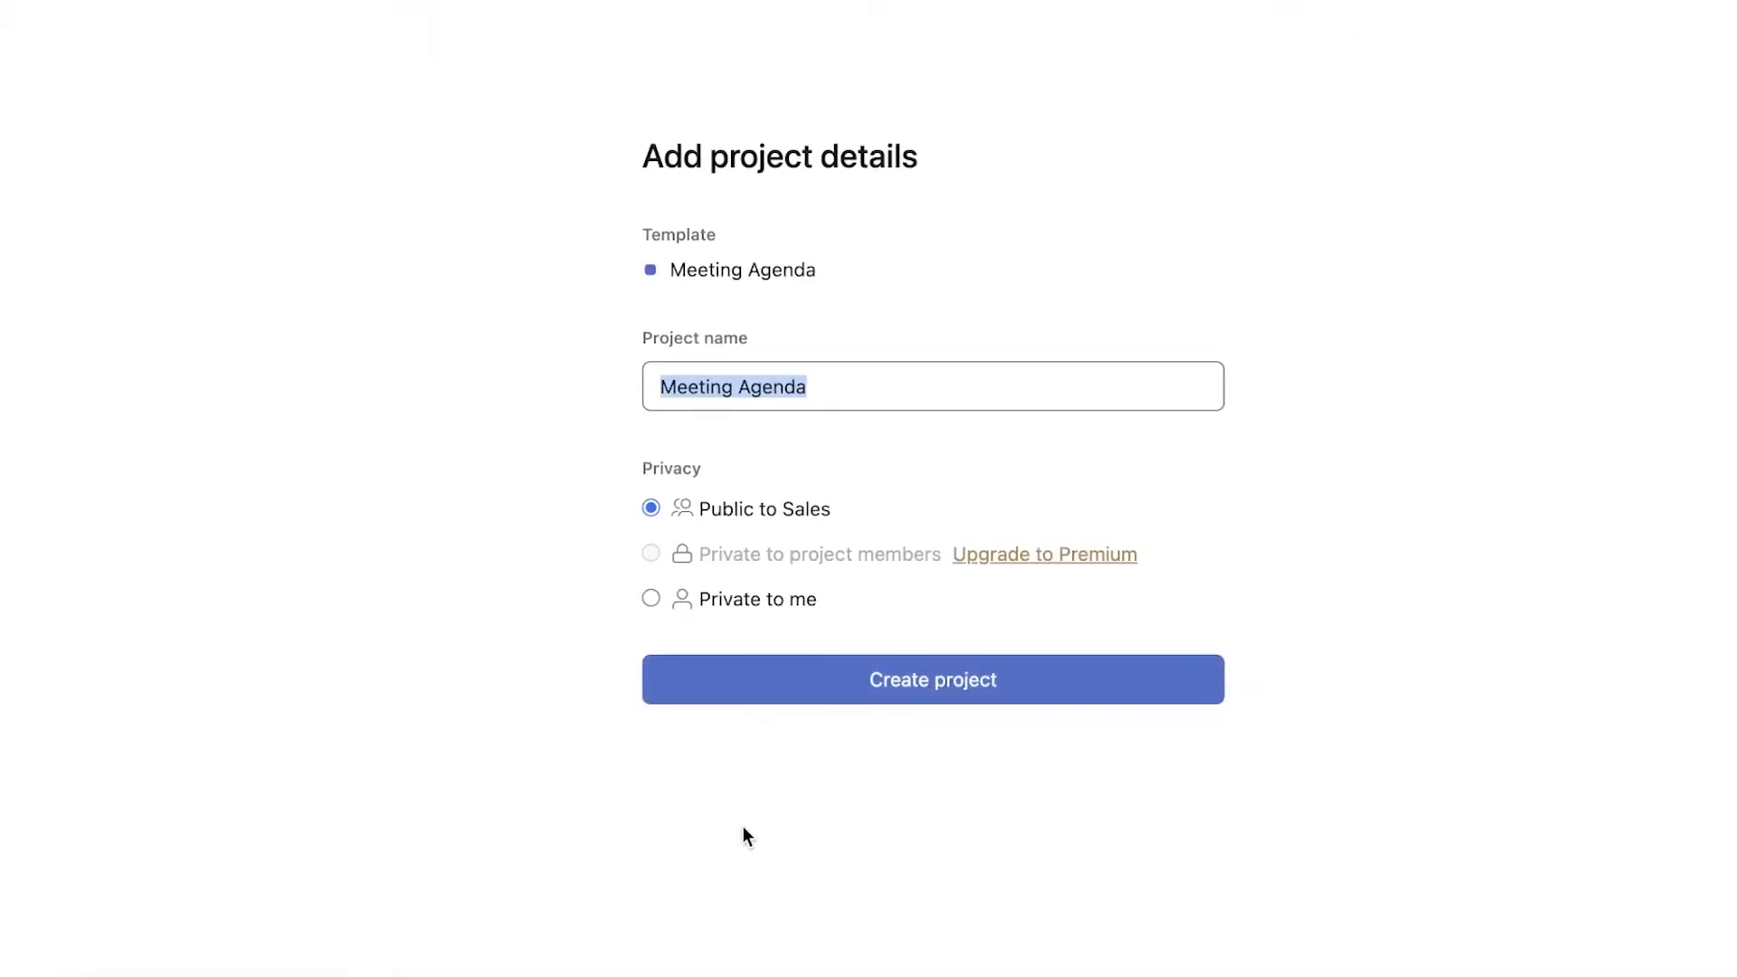
click(905, 677)
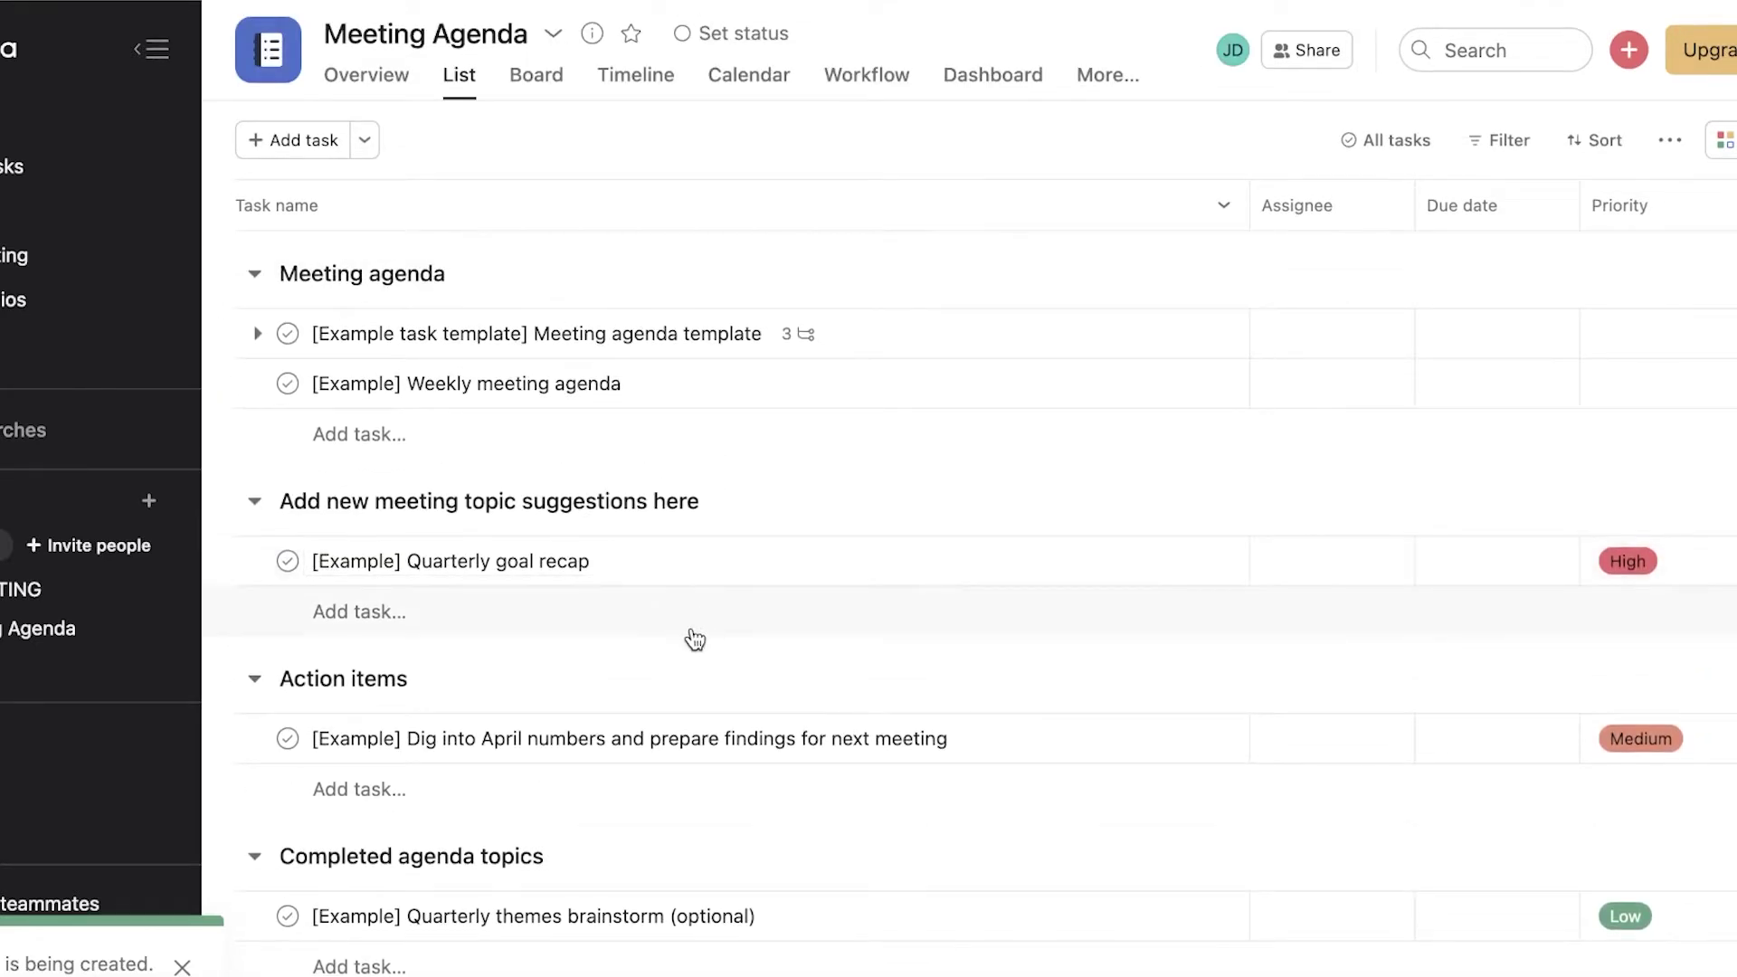
click(387, 83)
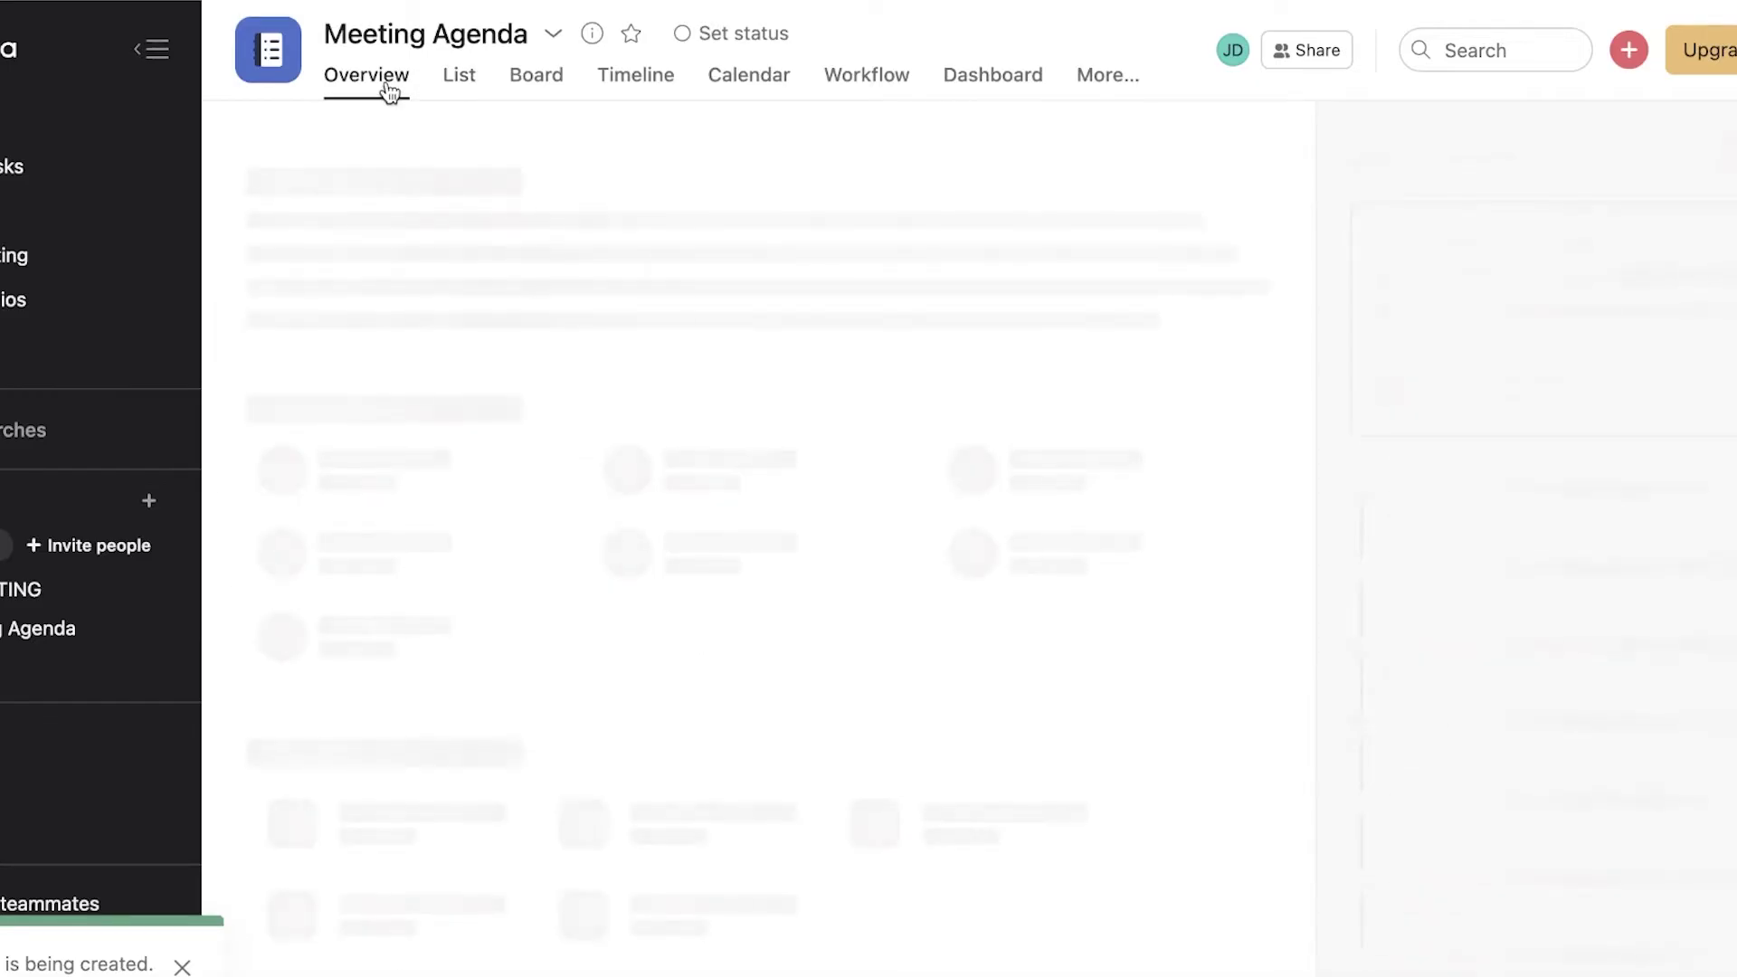
click(460, 77)
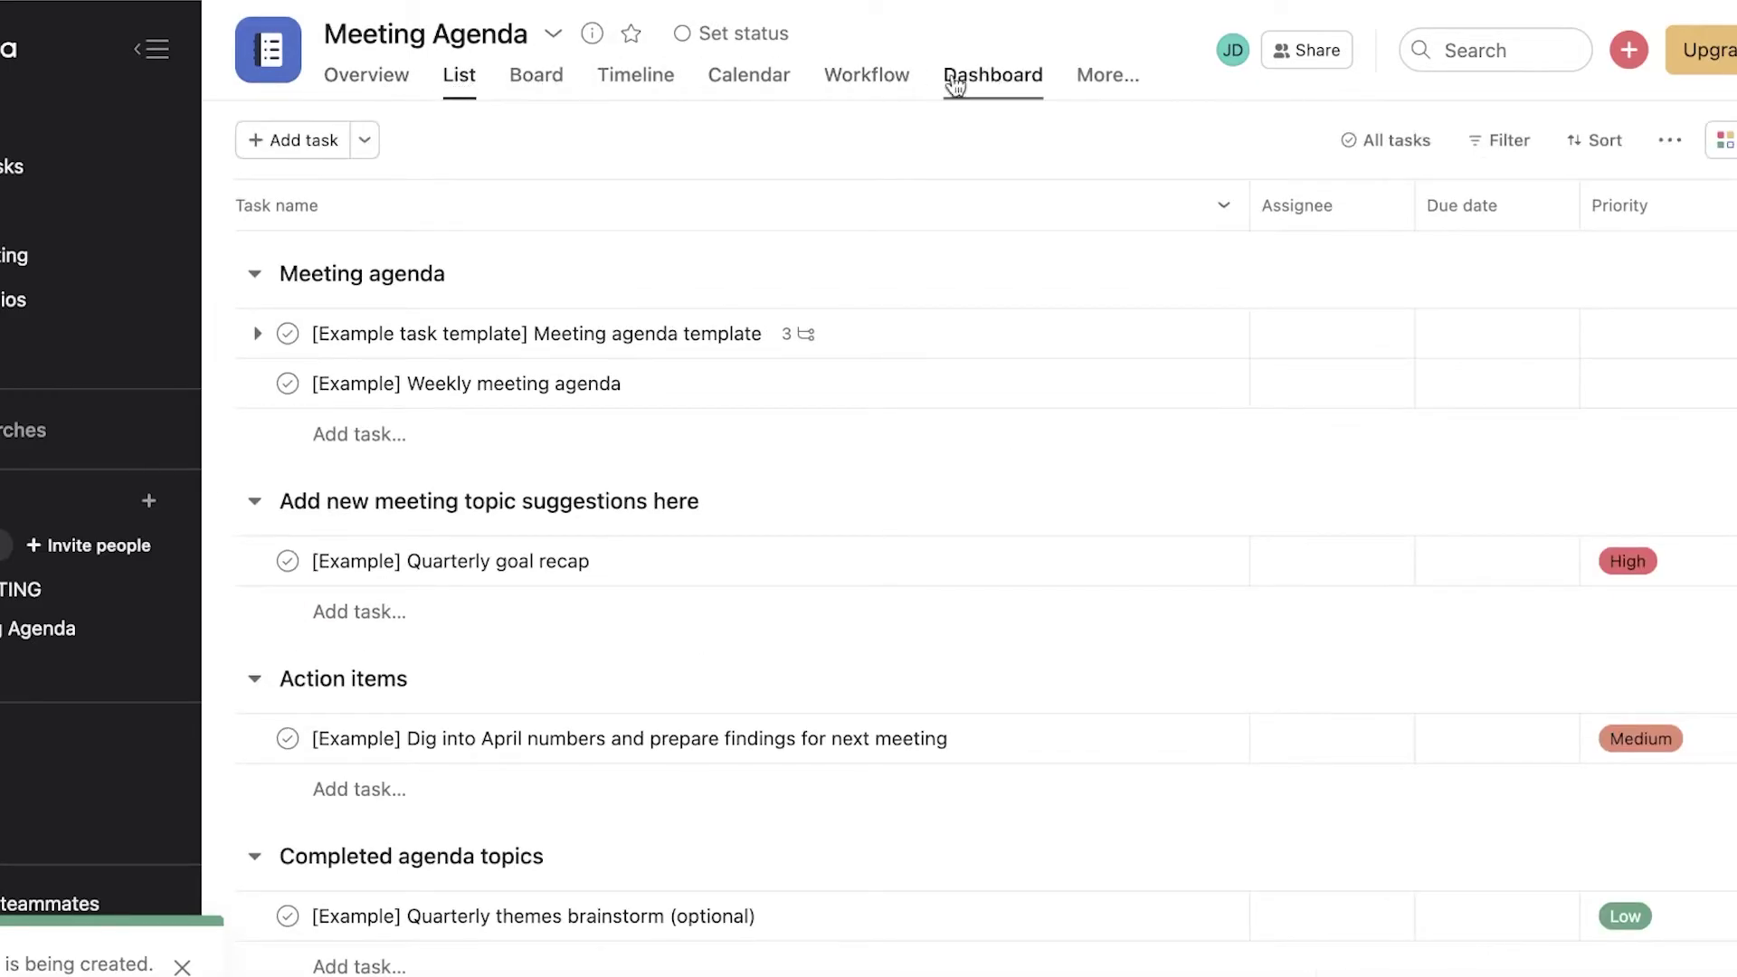
click(764, 35)
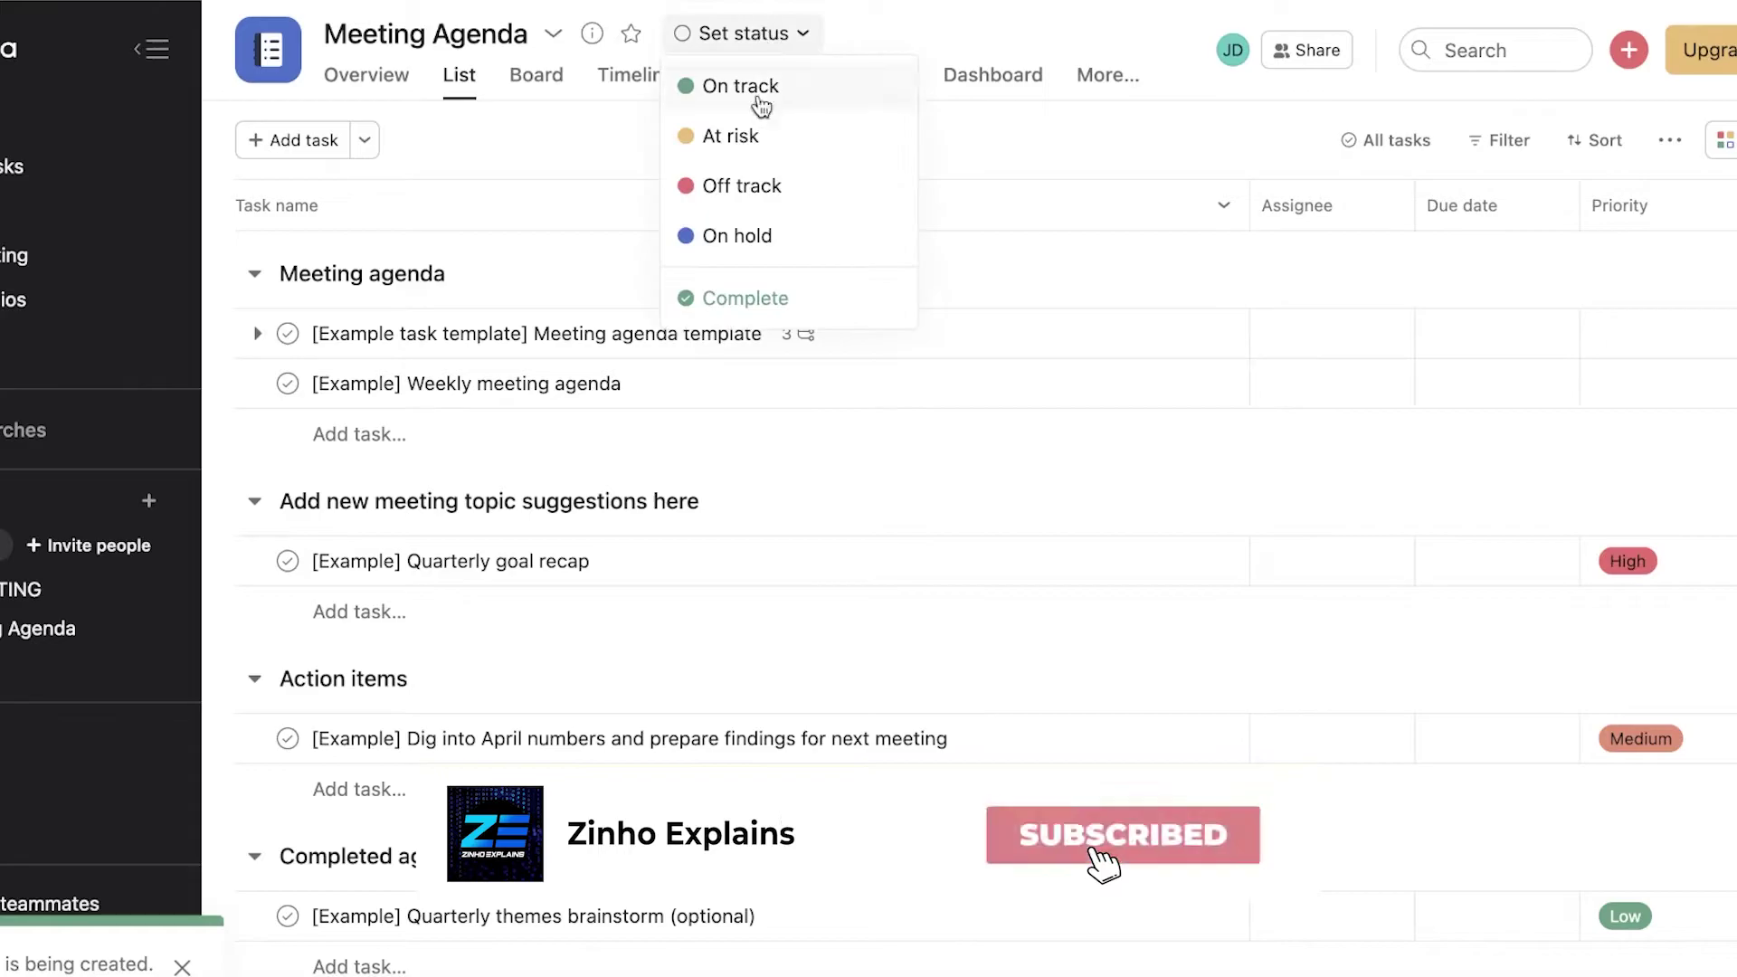
click(792, 38)
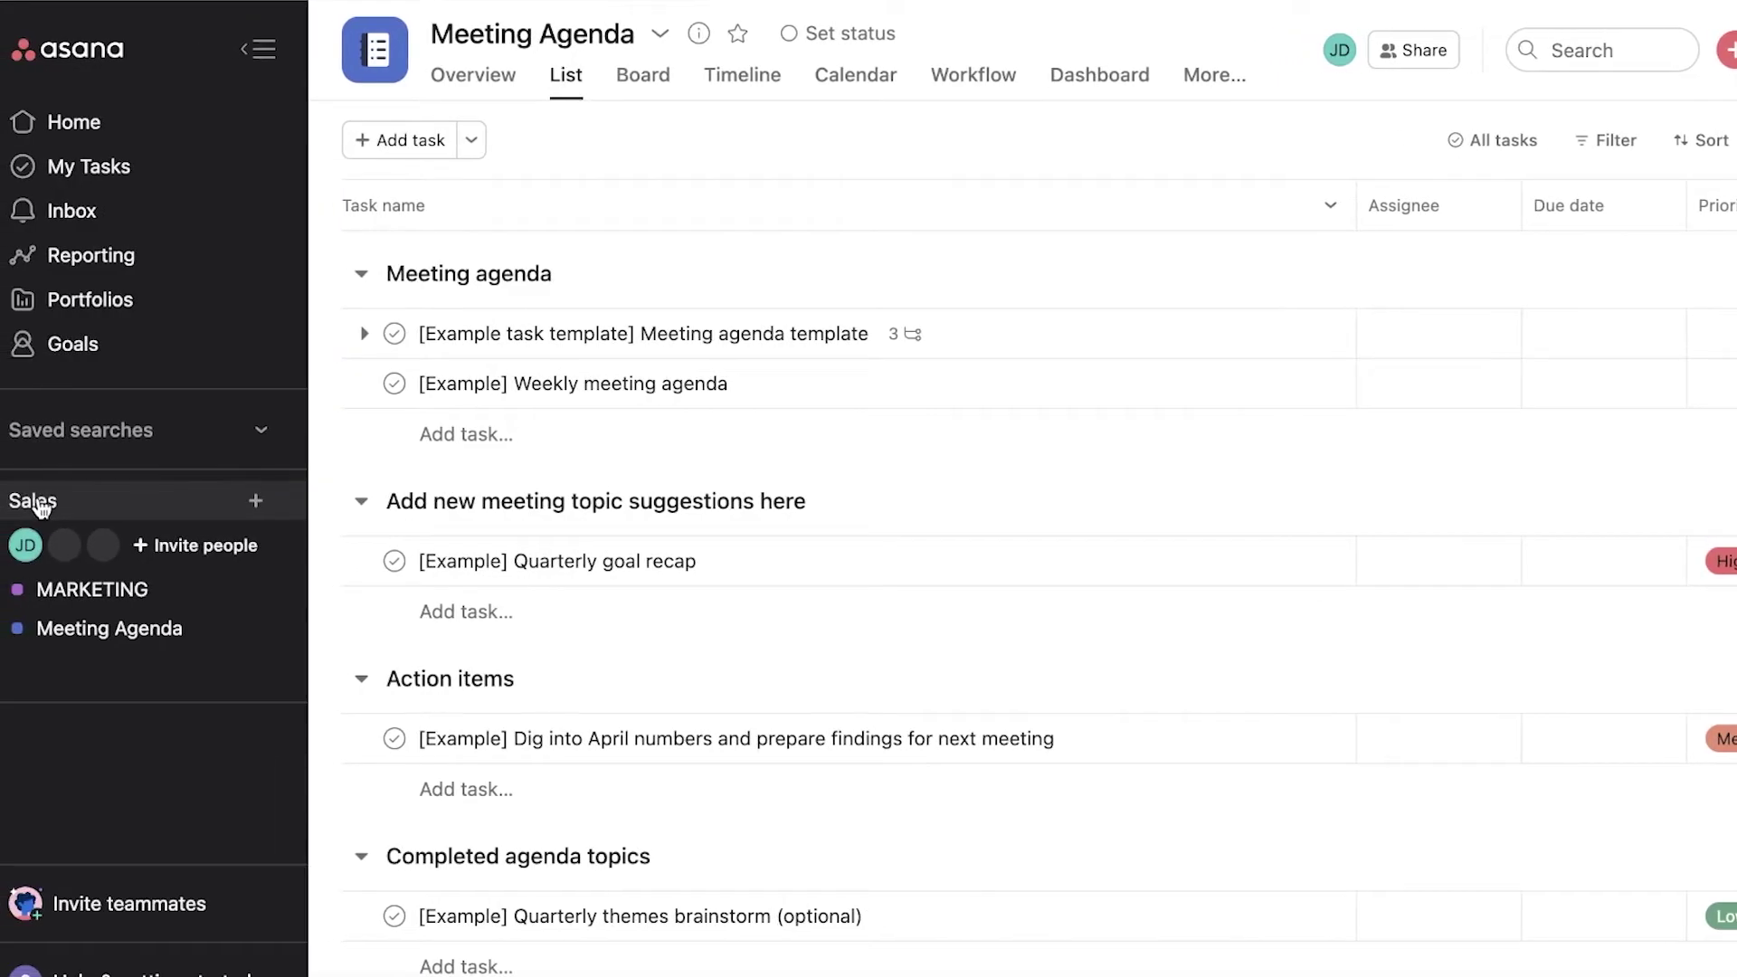
click(255, 502)
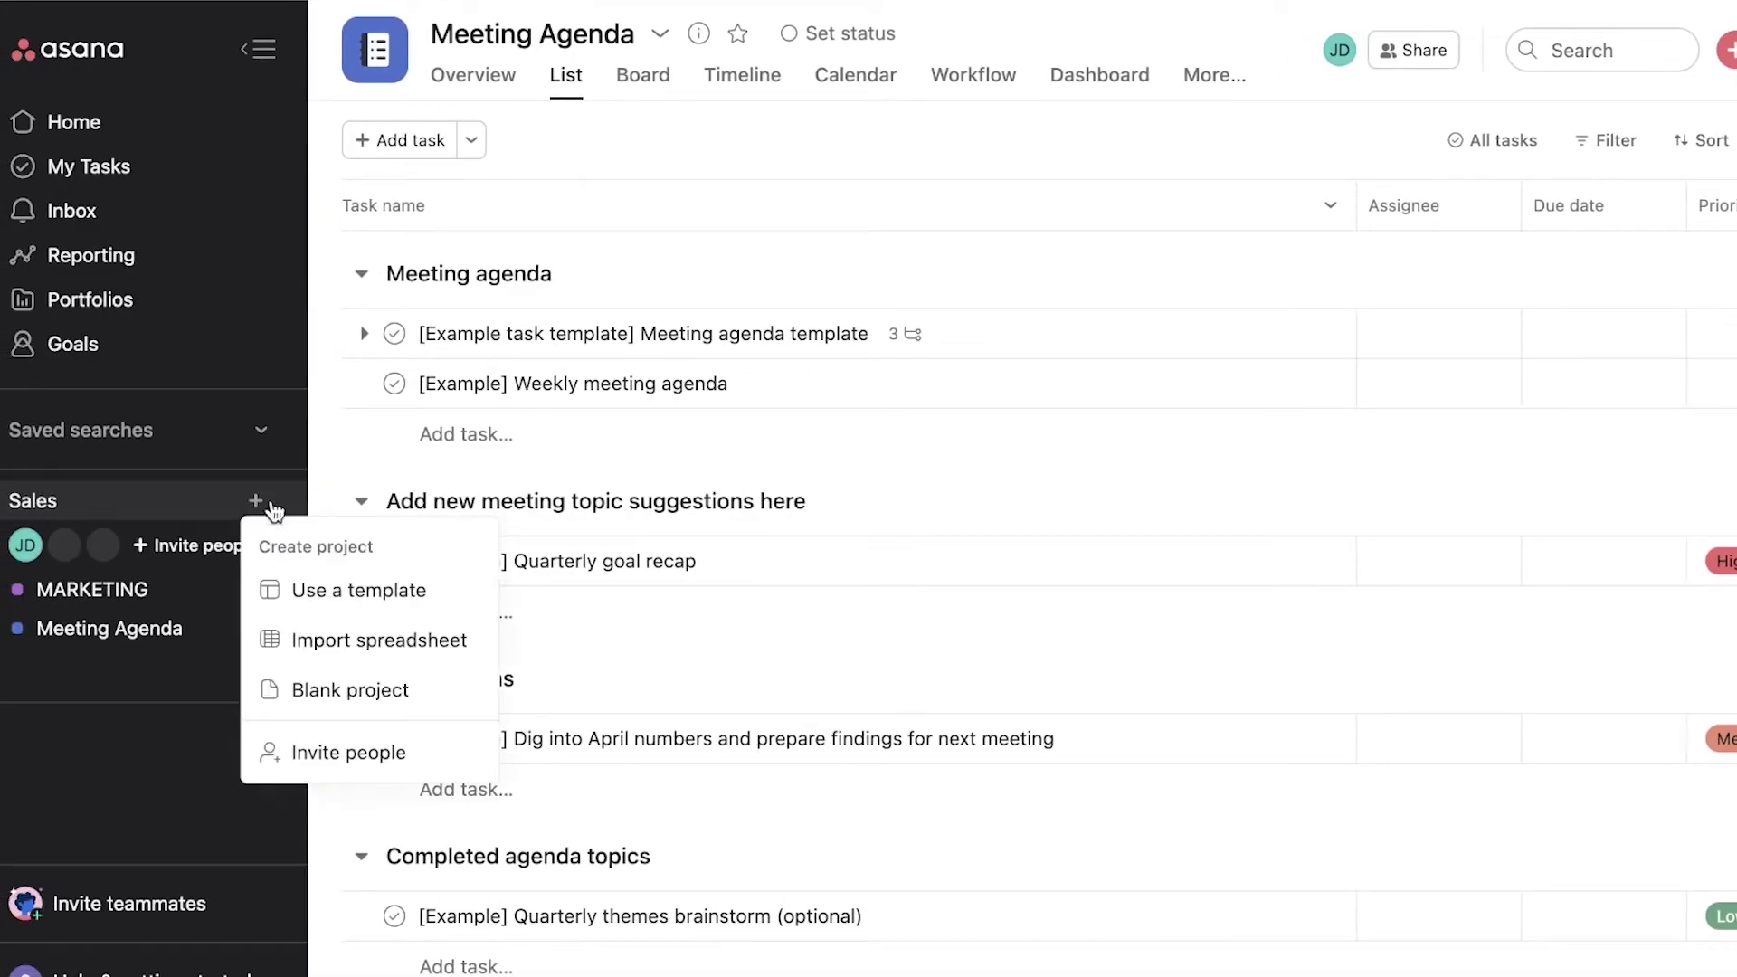
click(9, 779)
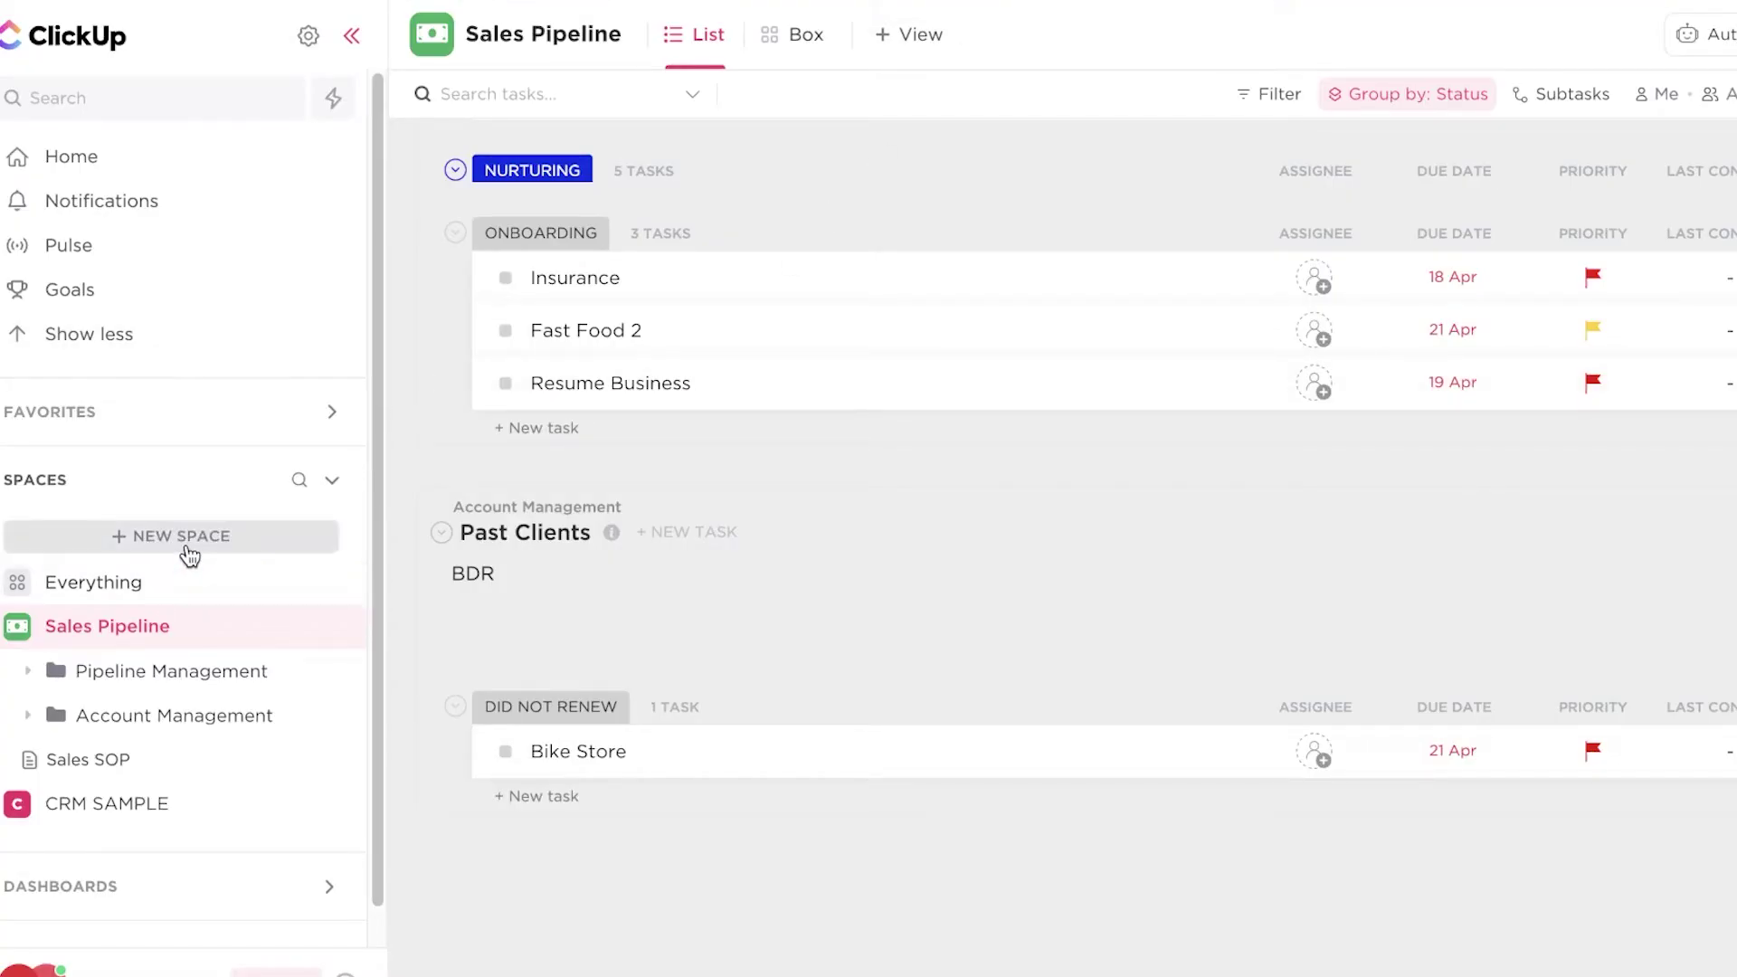
Browse the new Space templates, then bring up ClickUp's workspace and profile settings menu
click(186, 538)
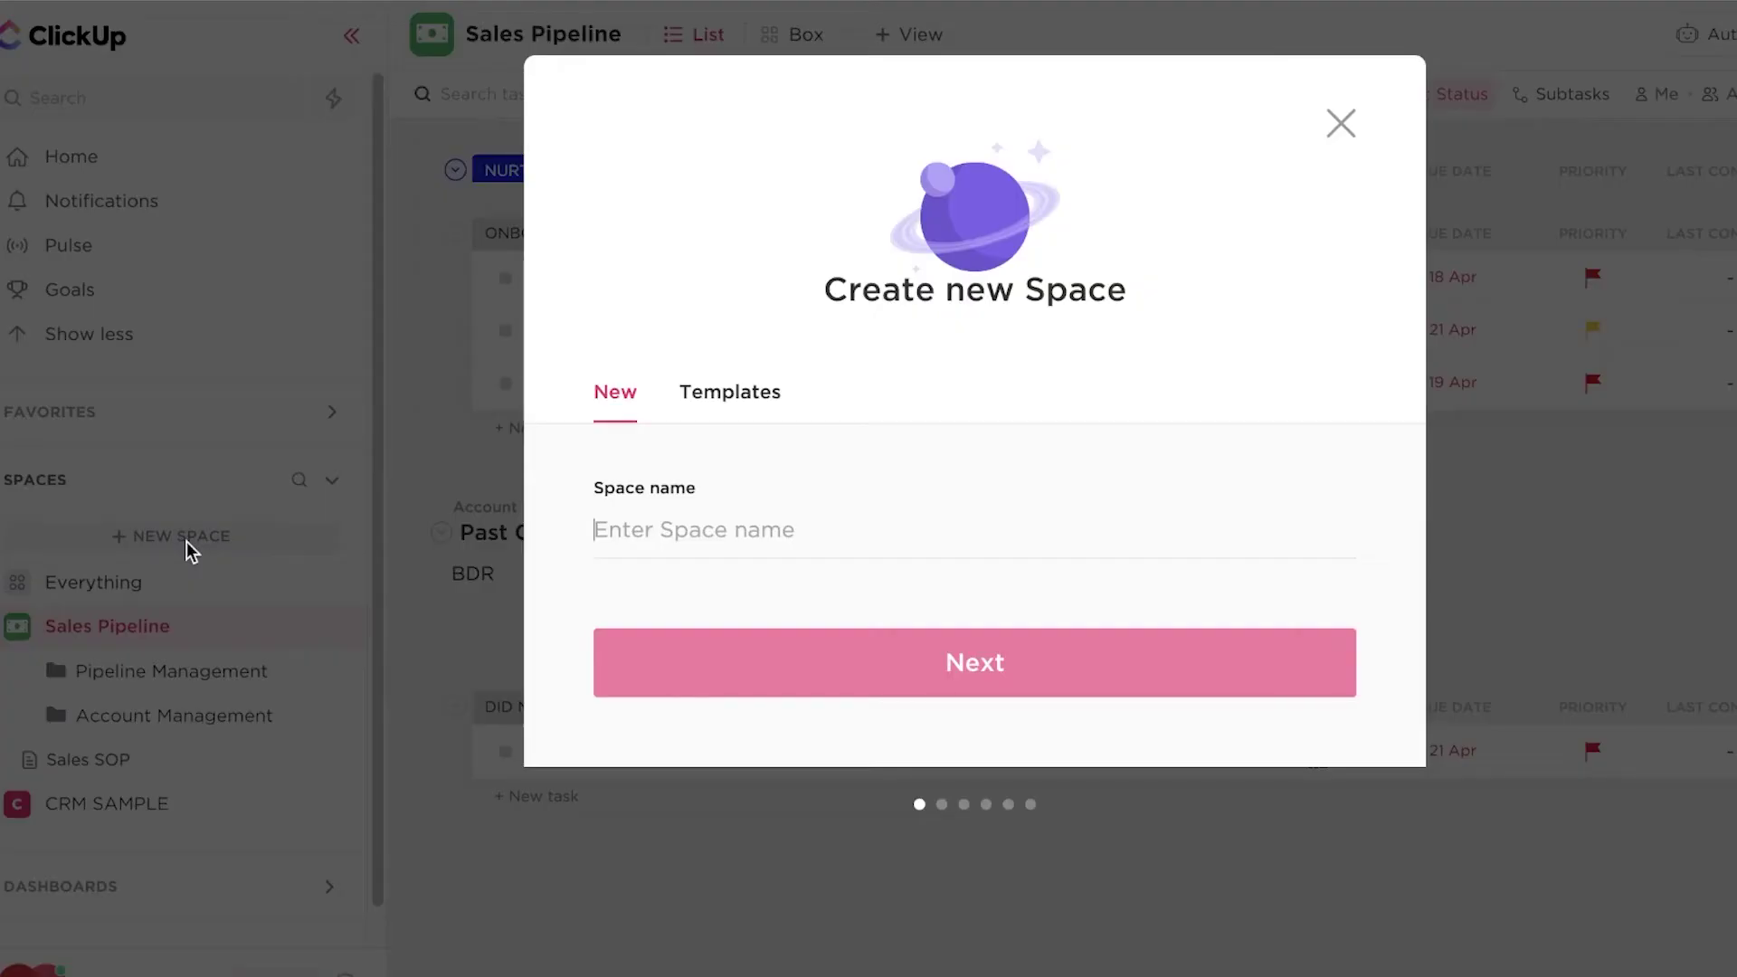
click(776, 405)
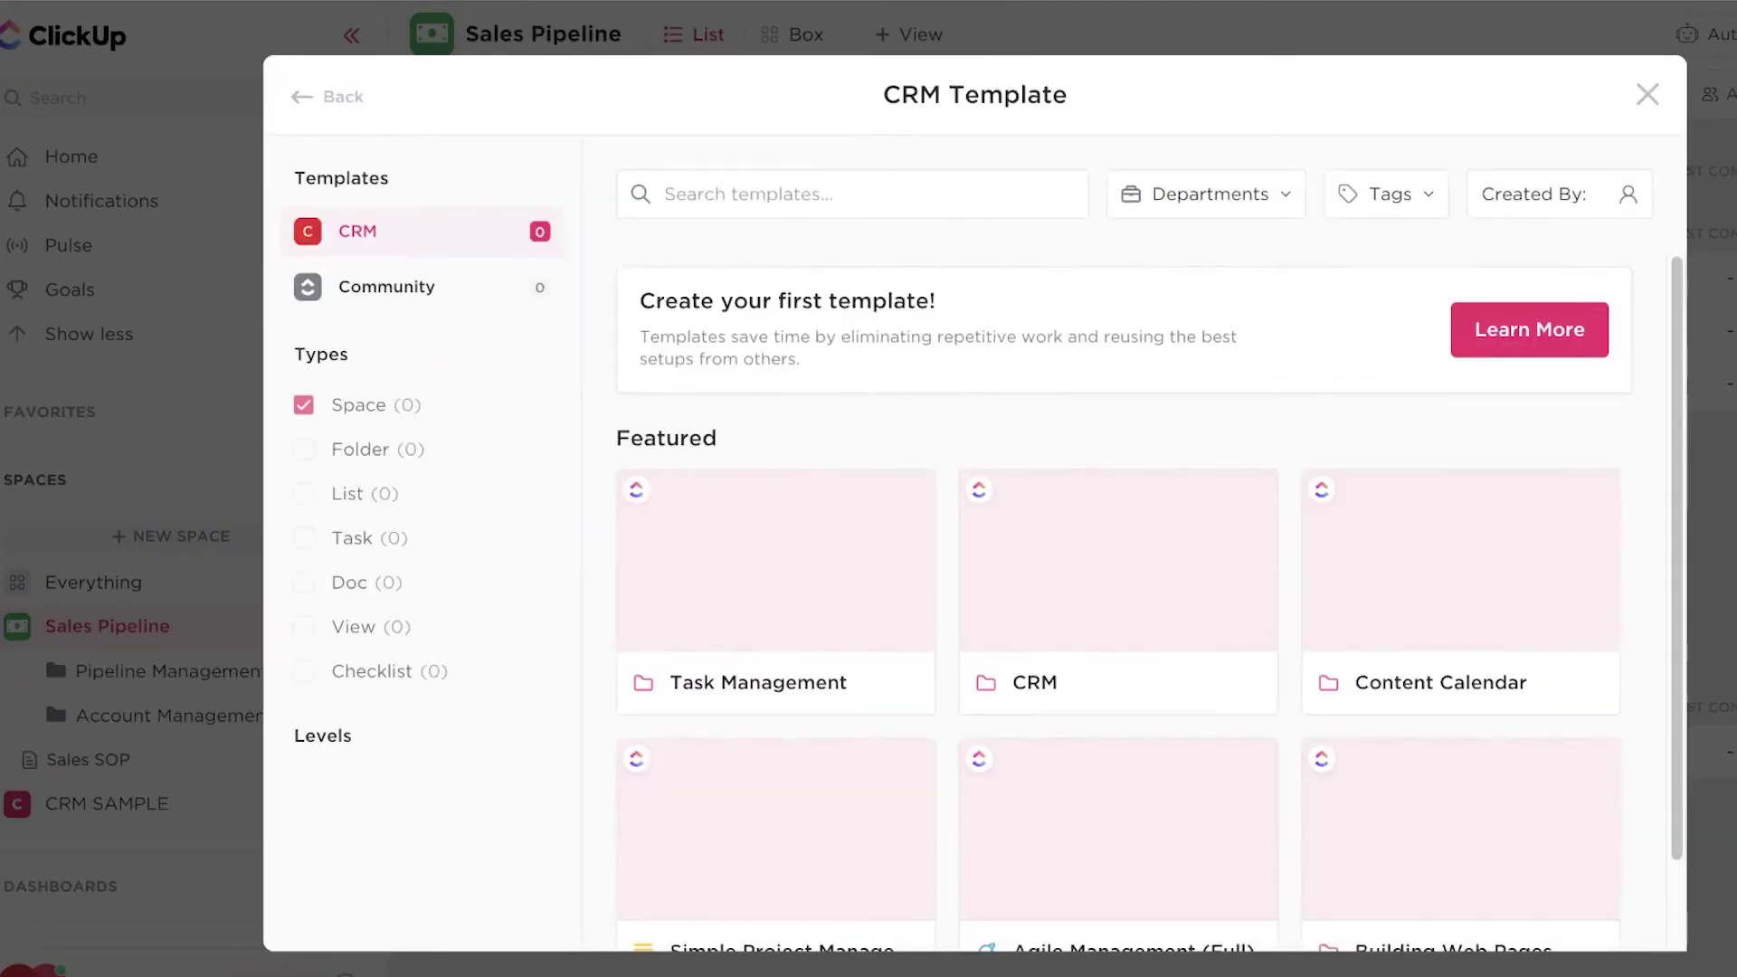
click(1645, 95)
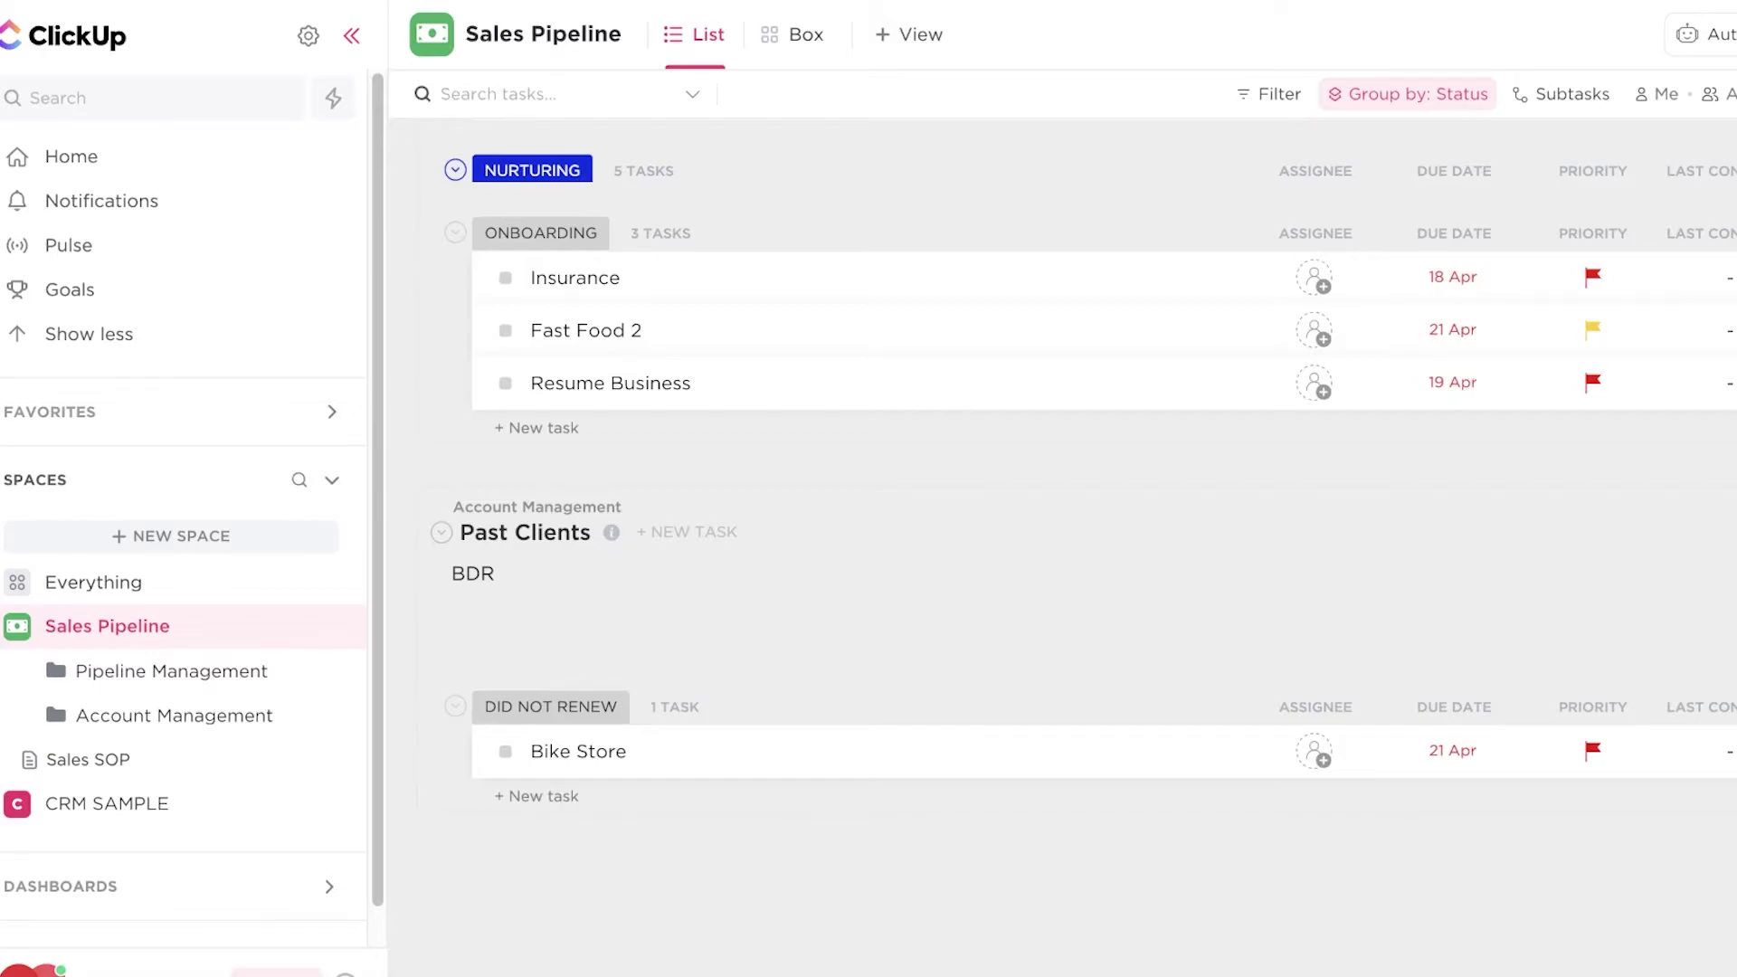
click(28, 967)
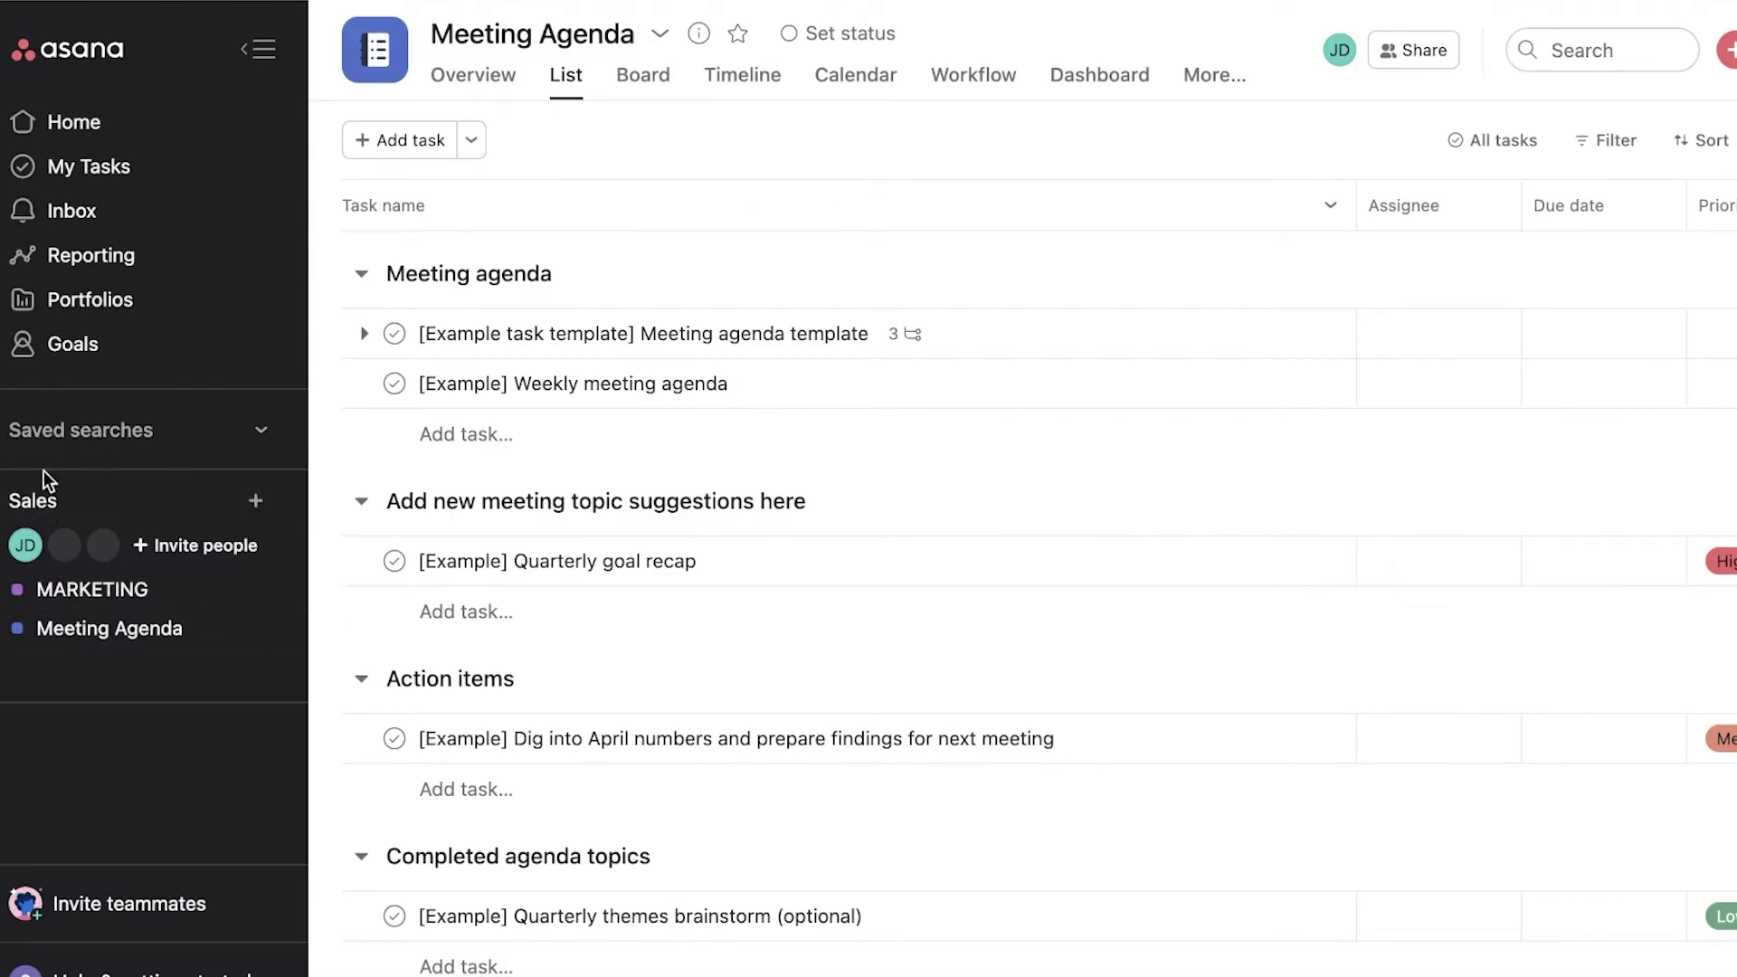
Collapse Asana's sidebar, check the JD account menu, and scroll the Meeting Agenda list
click(258, 49)
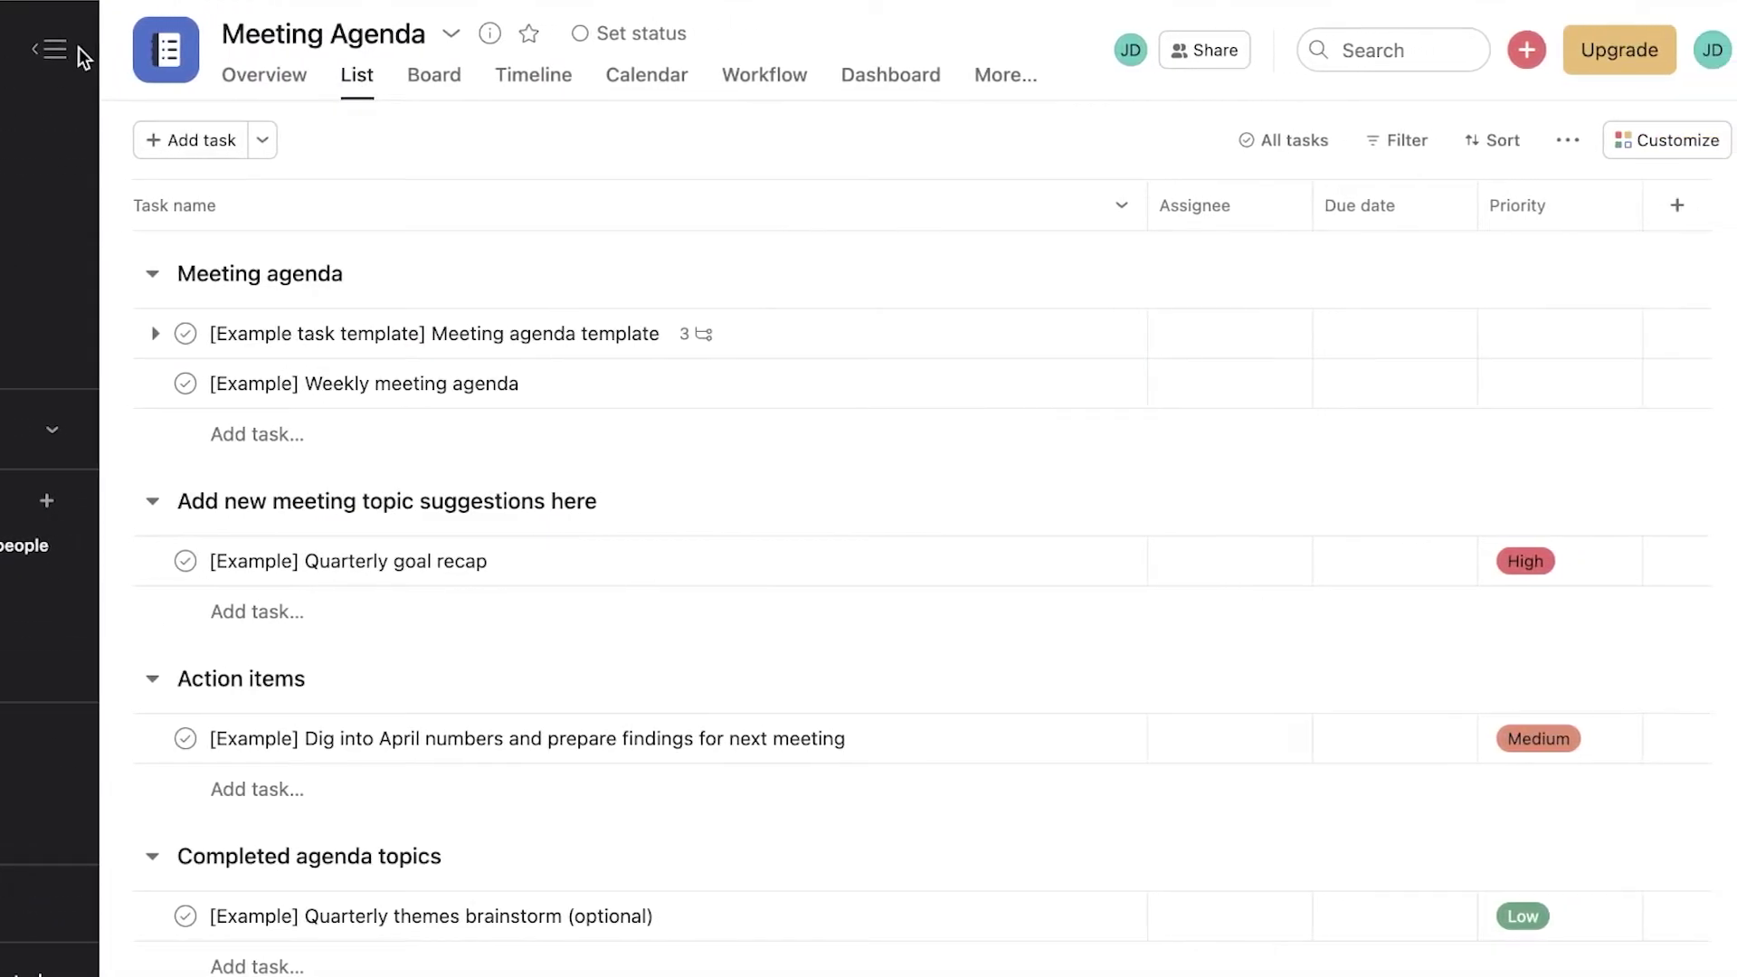
click(1710, 51)
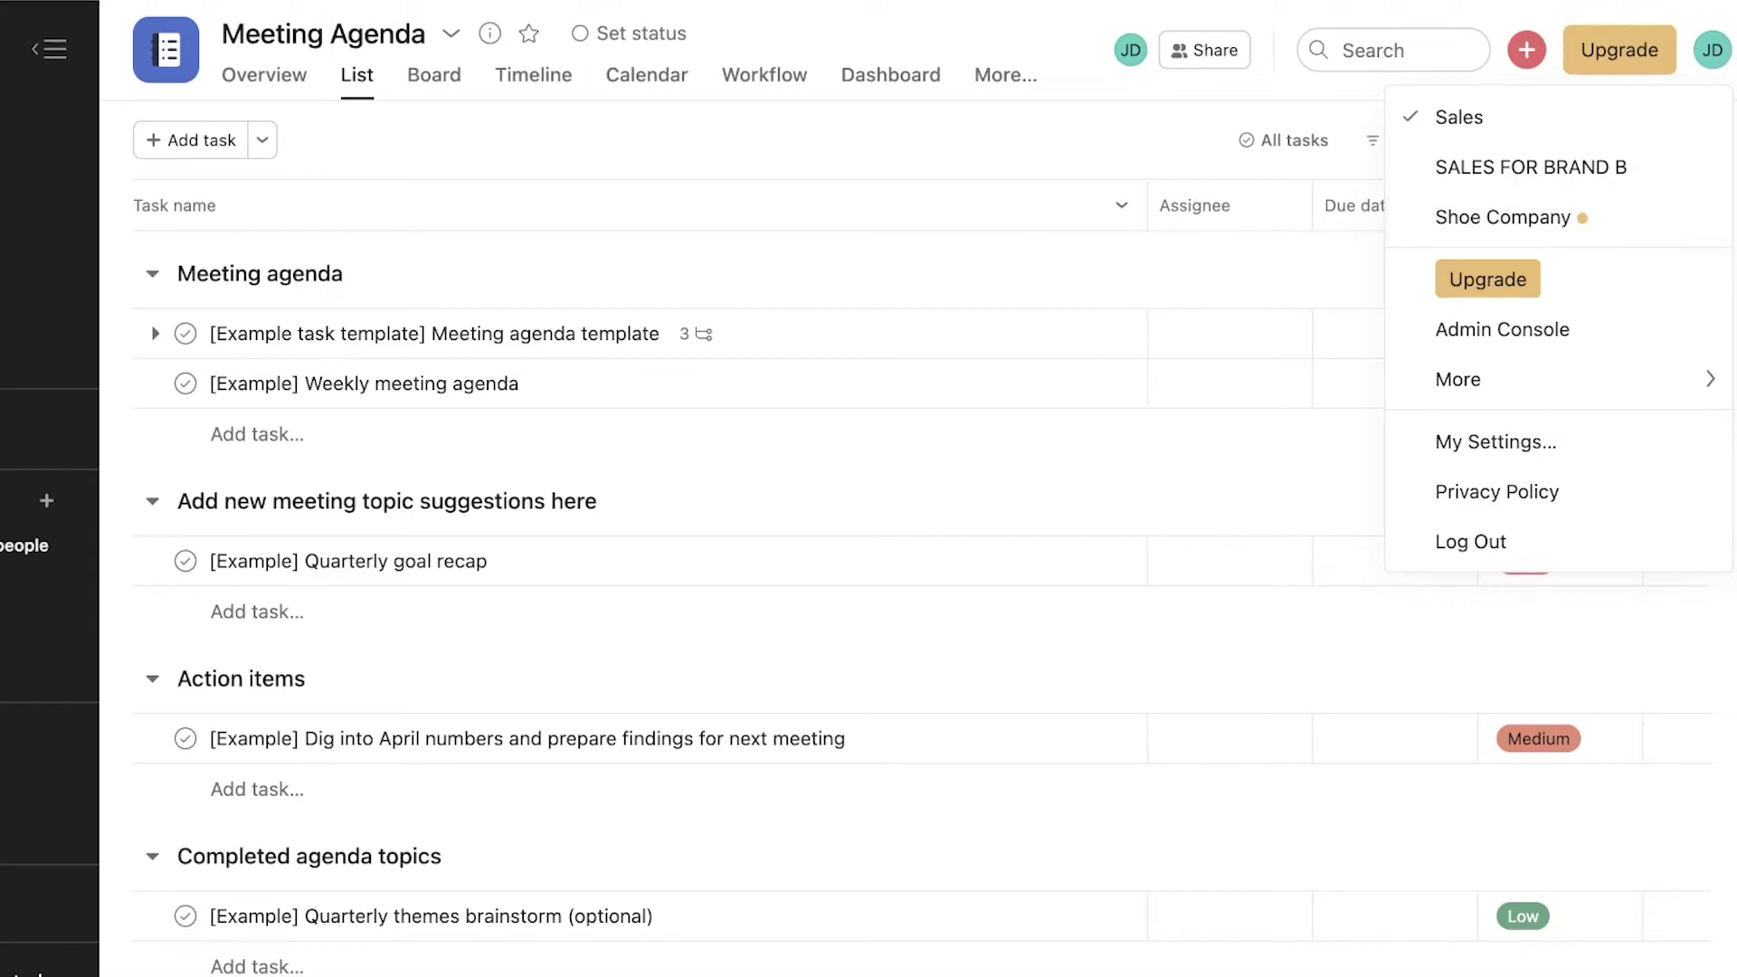
click(1714, 52)
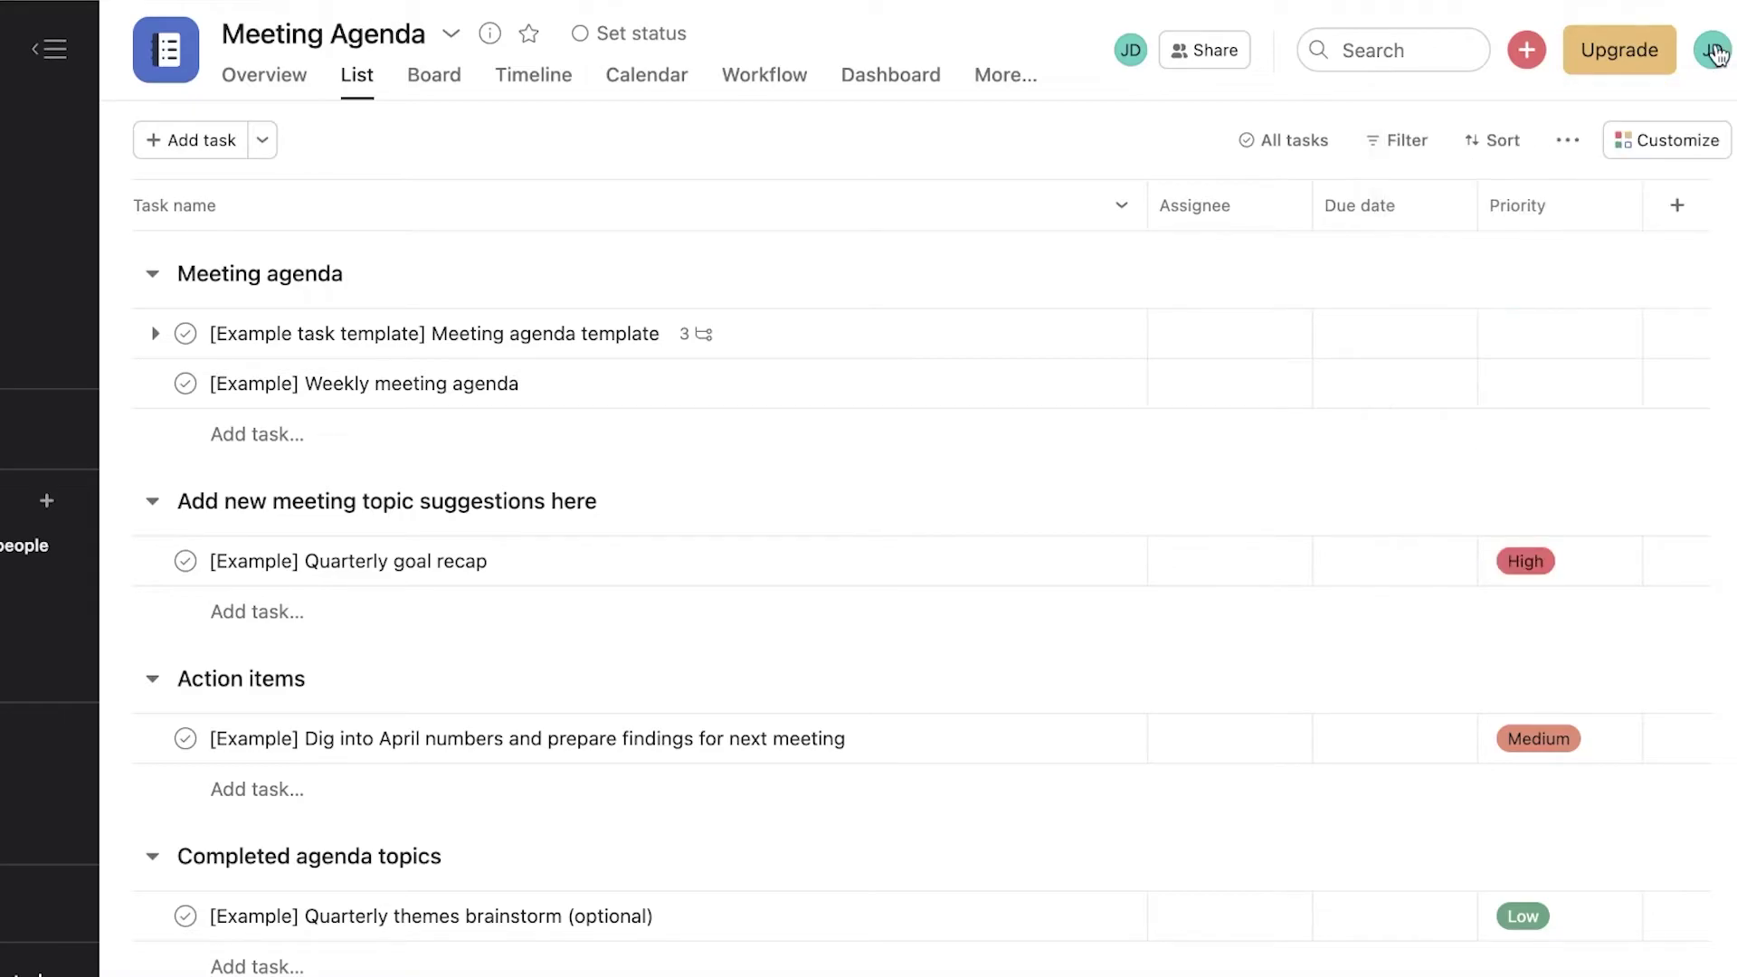
scroll(534, 623, down, 3)
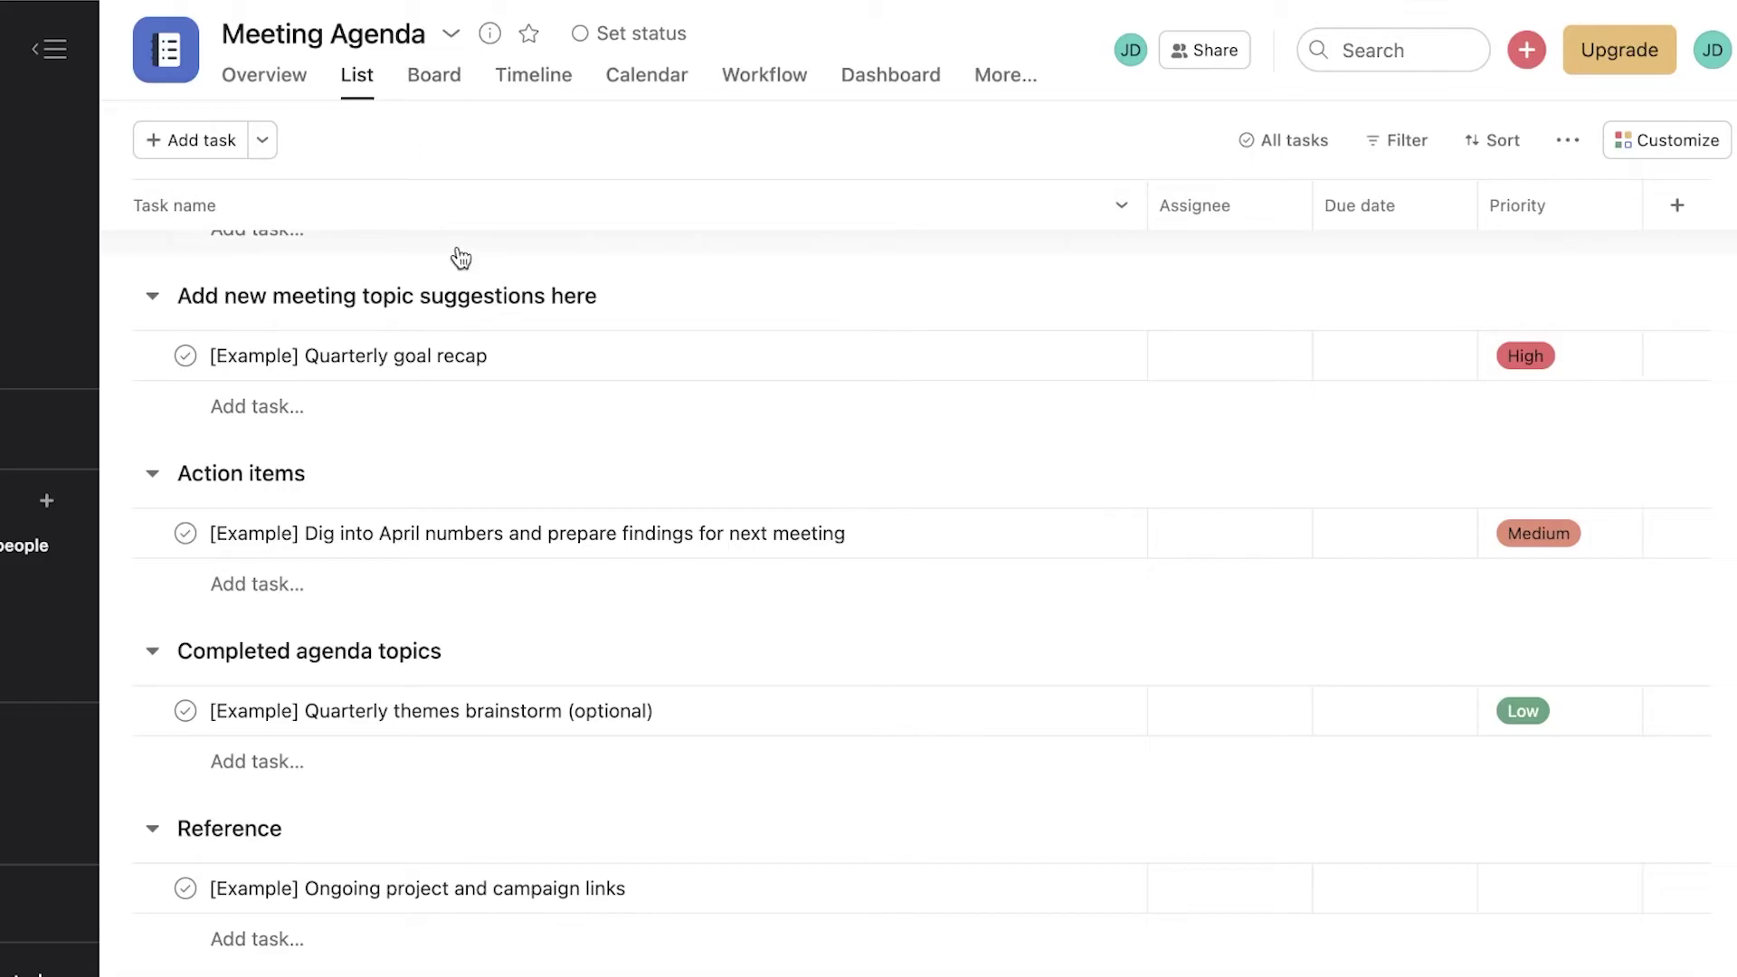
scroll(462, 256, up, 3)
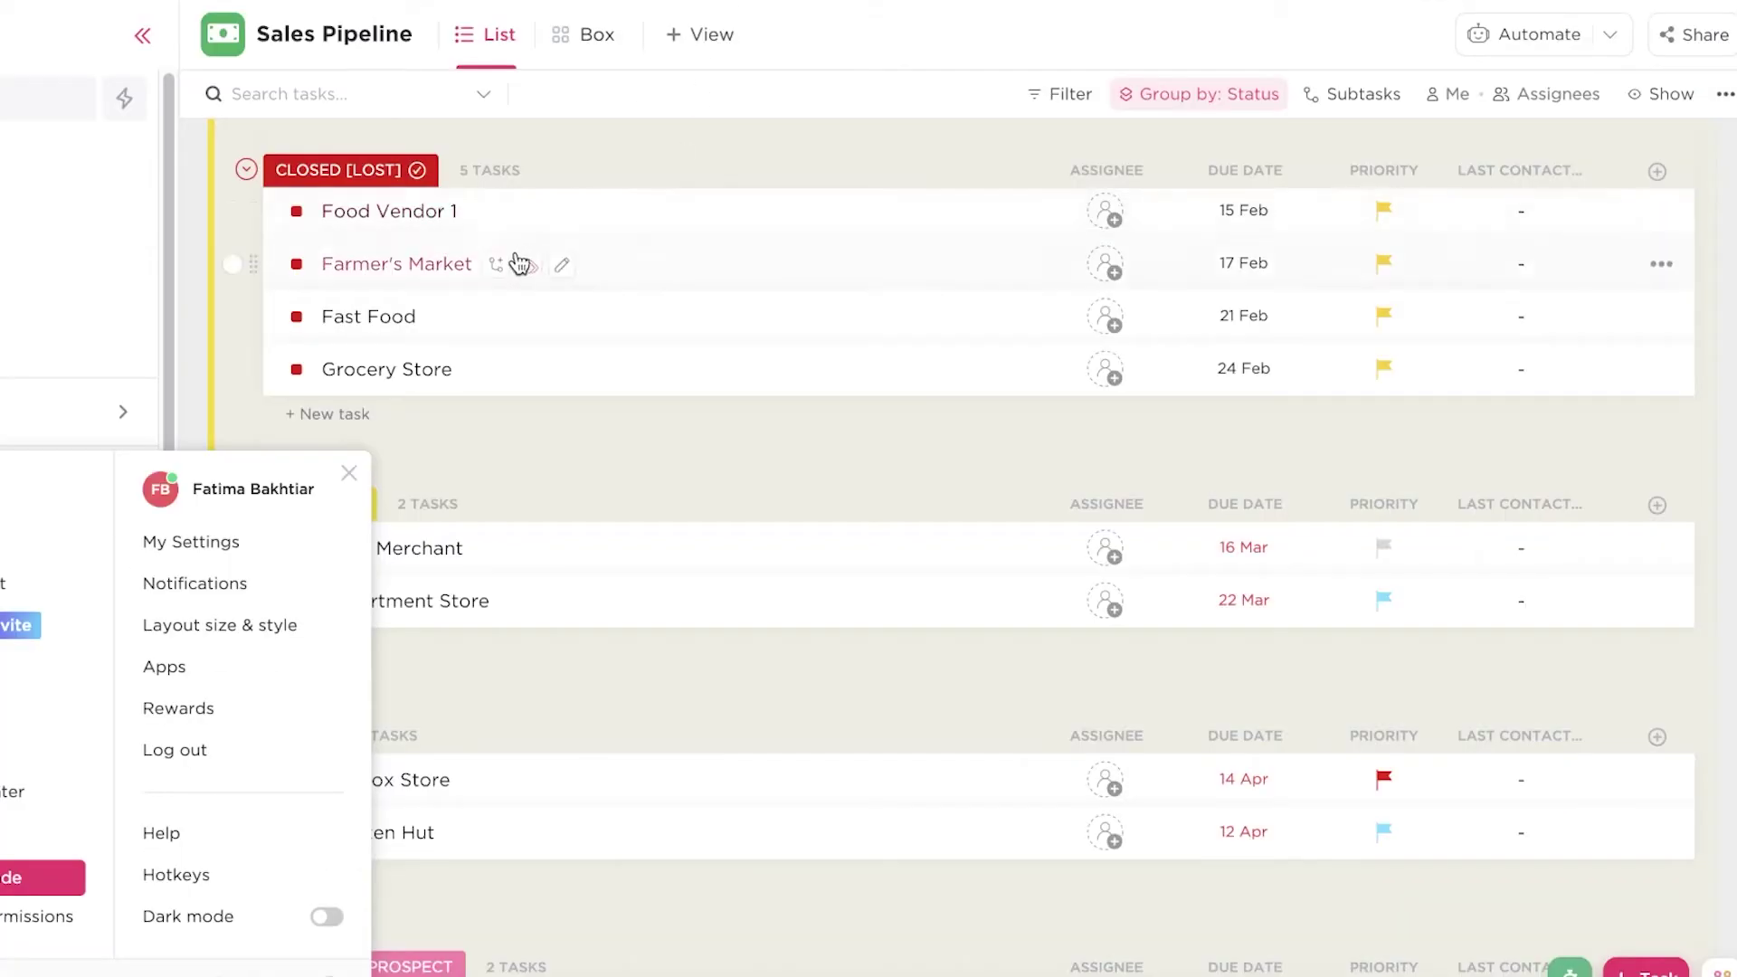
Dismiss ClickUp's profile menu and scroll through the Proposal, Demo and Qualified Prospect groups
scroll(520, 262, up, 5)
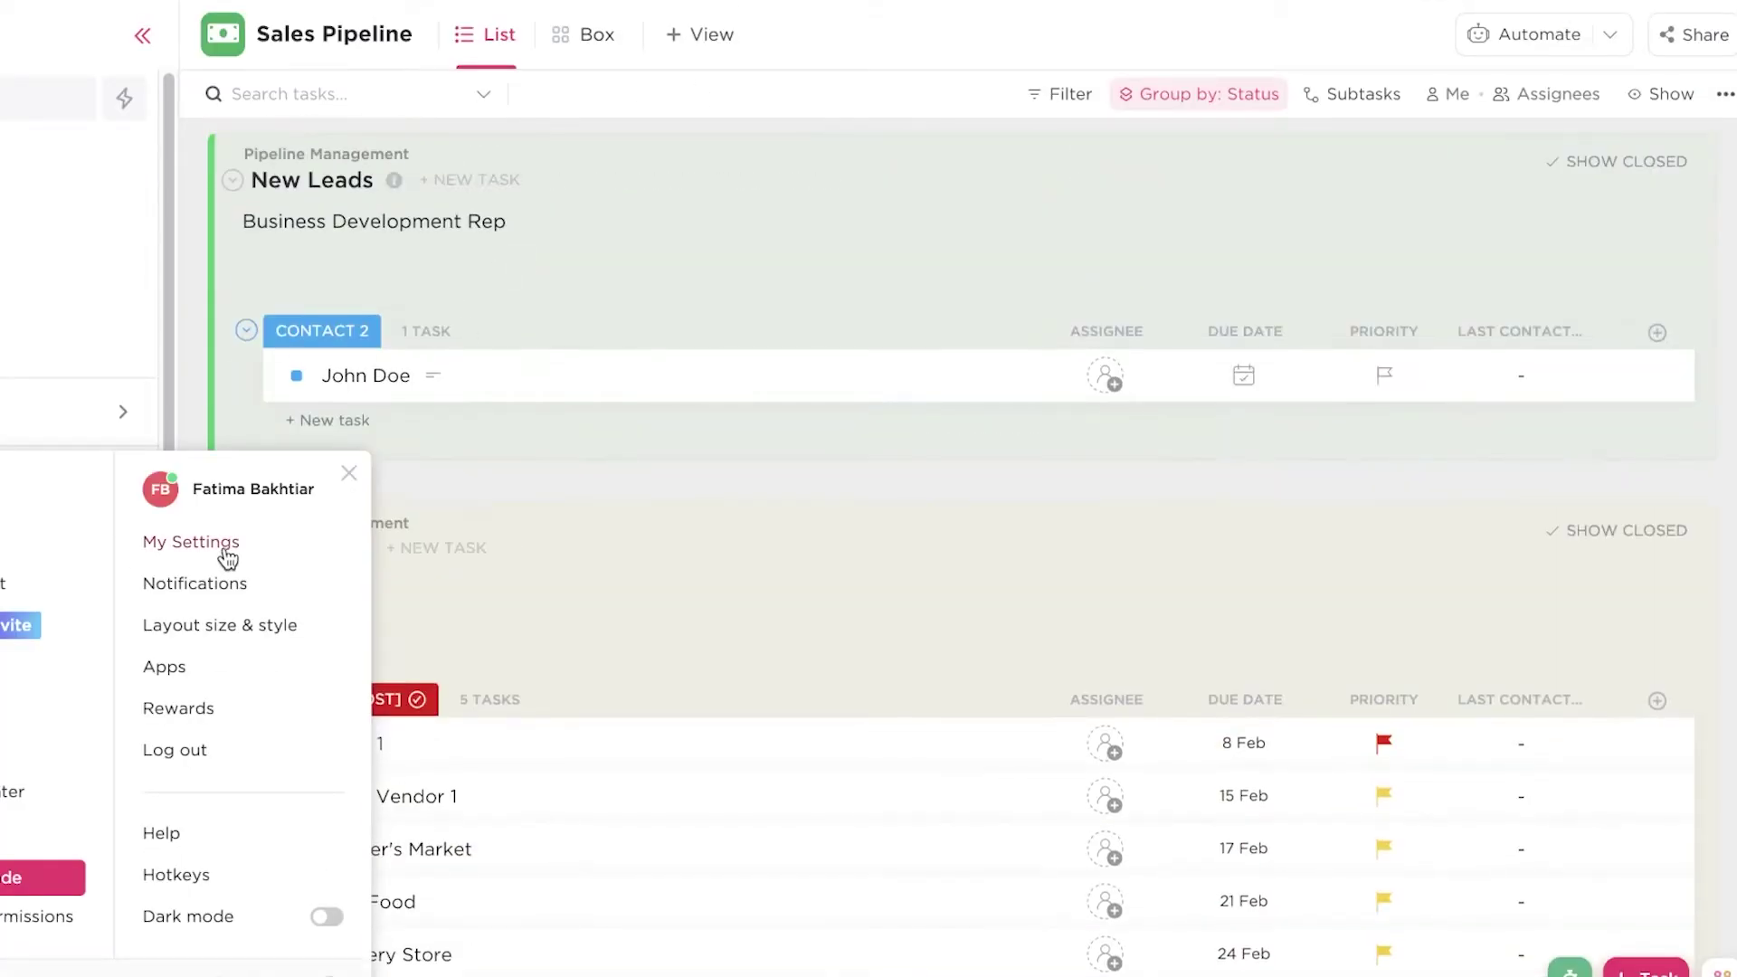
click(378, 479)
scroll(457, 190, down, 7)
scroll(366, 155, up, 7)
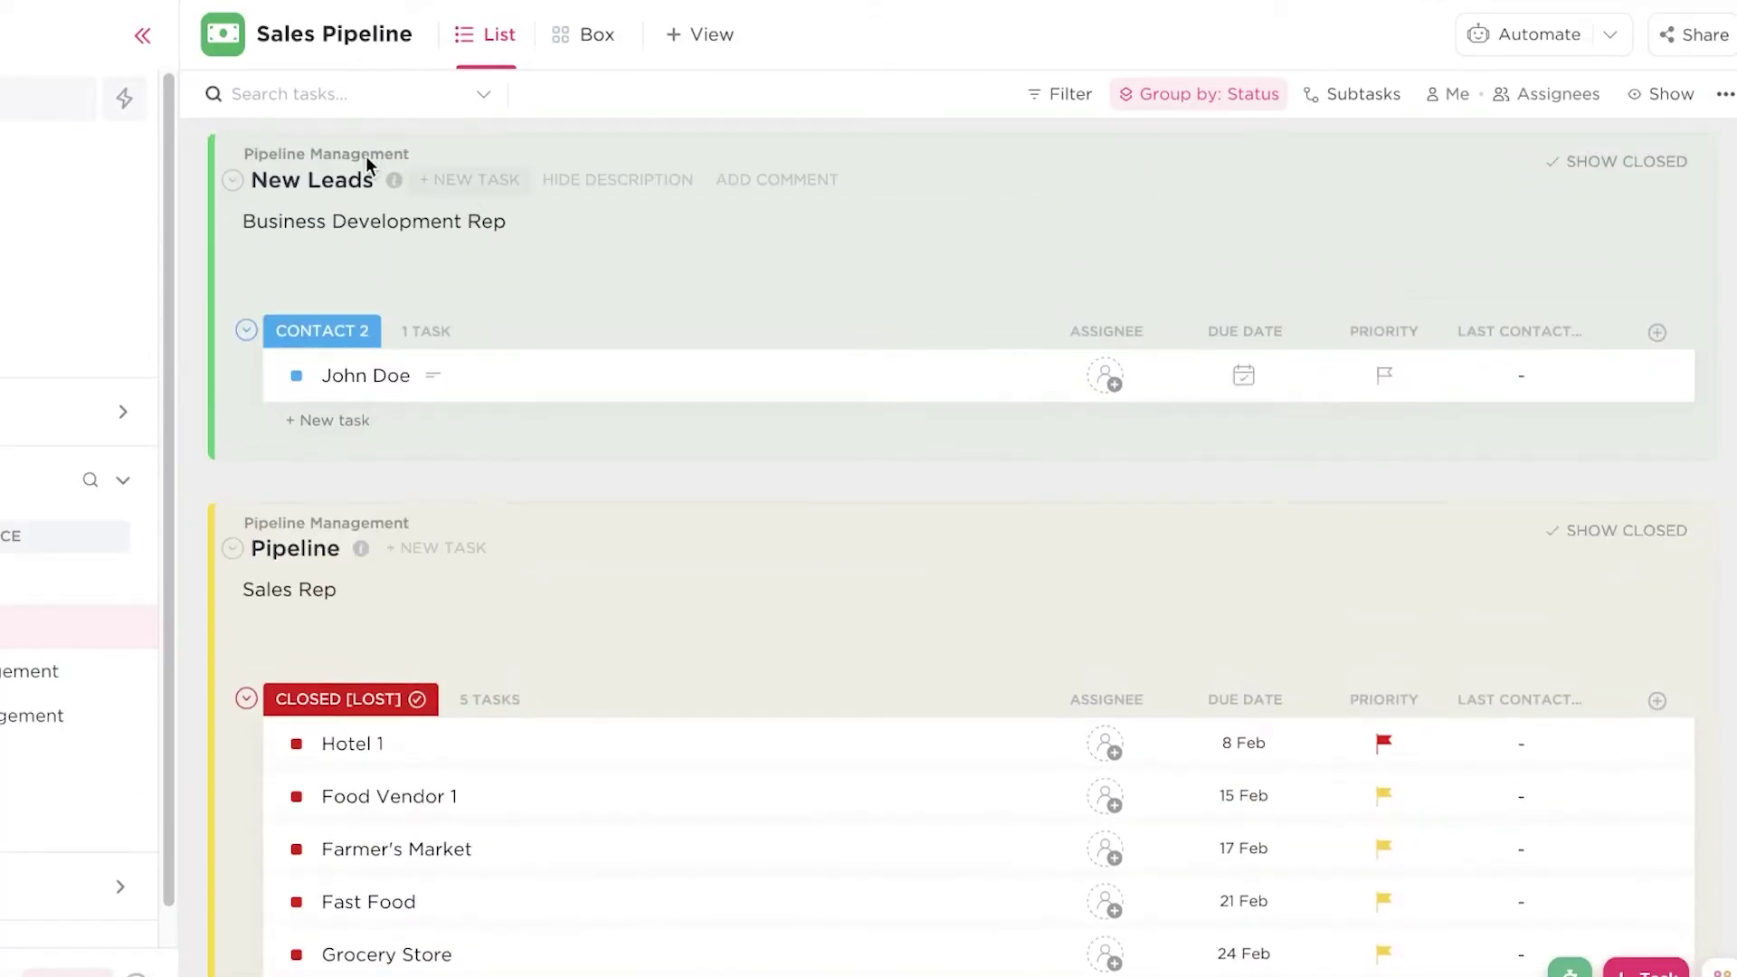
scroll(355, 155, down, 6)
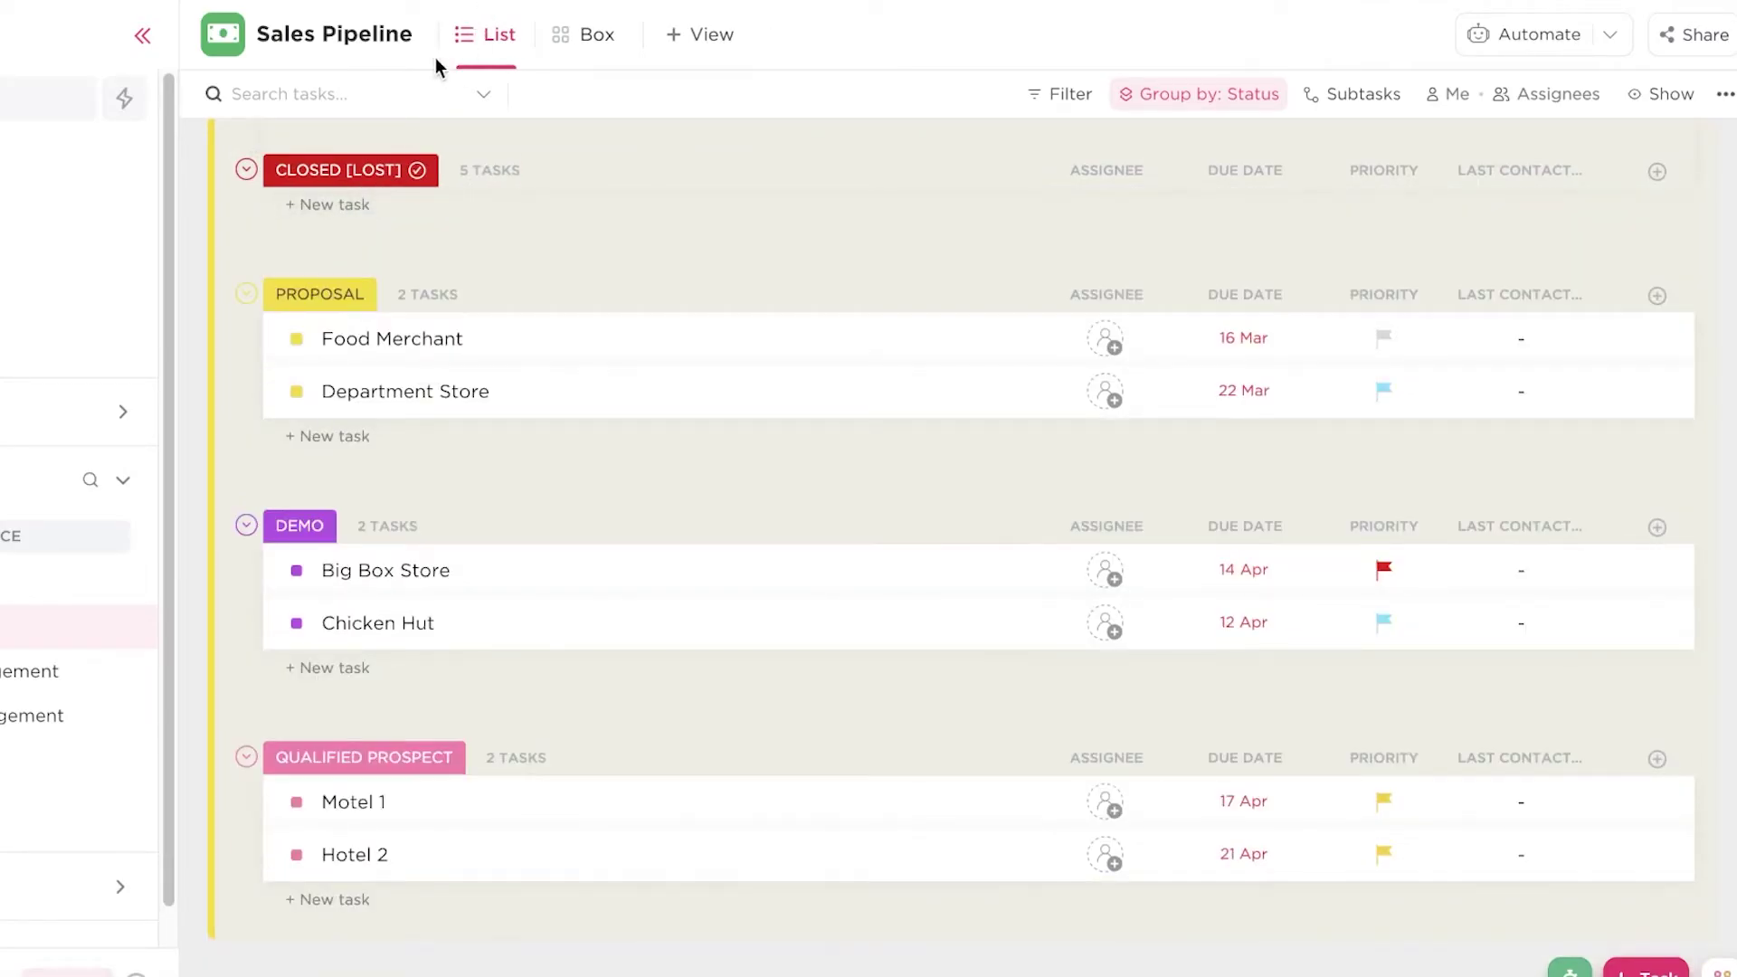
scroll(693, 253, down, 2)
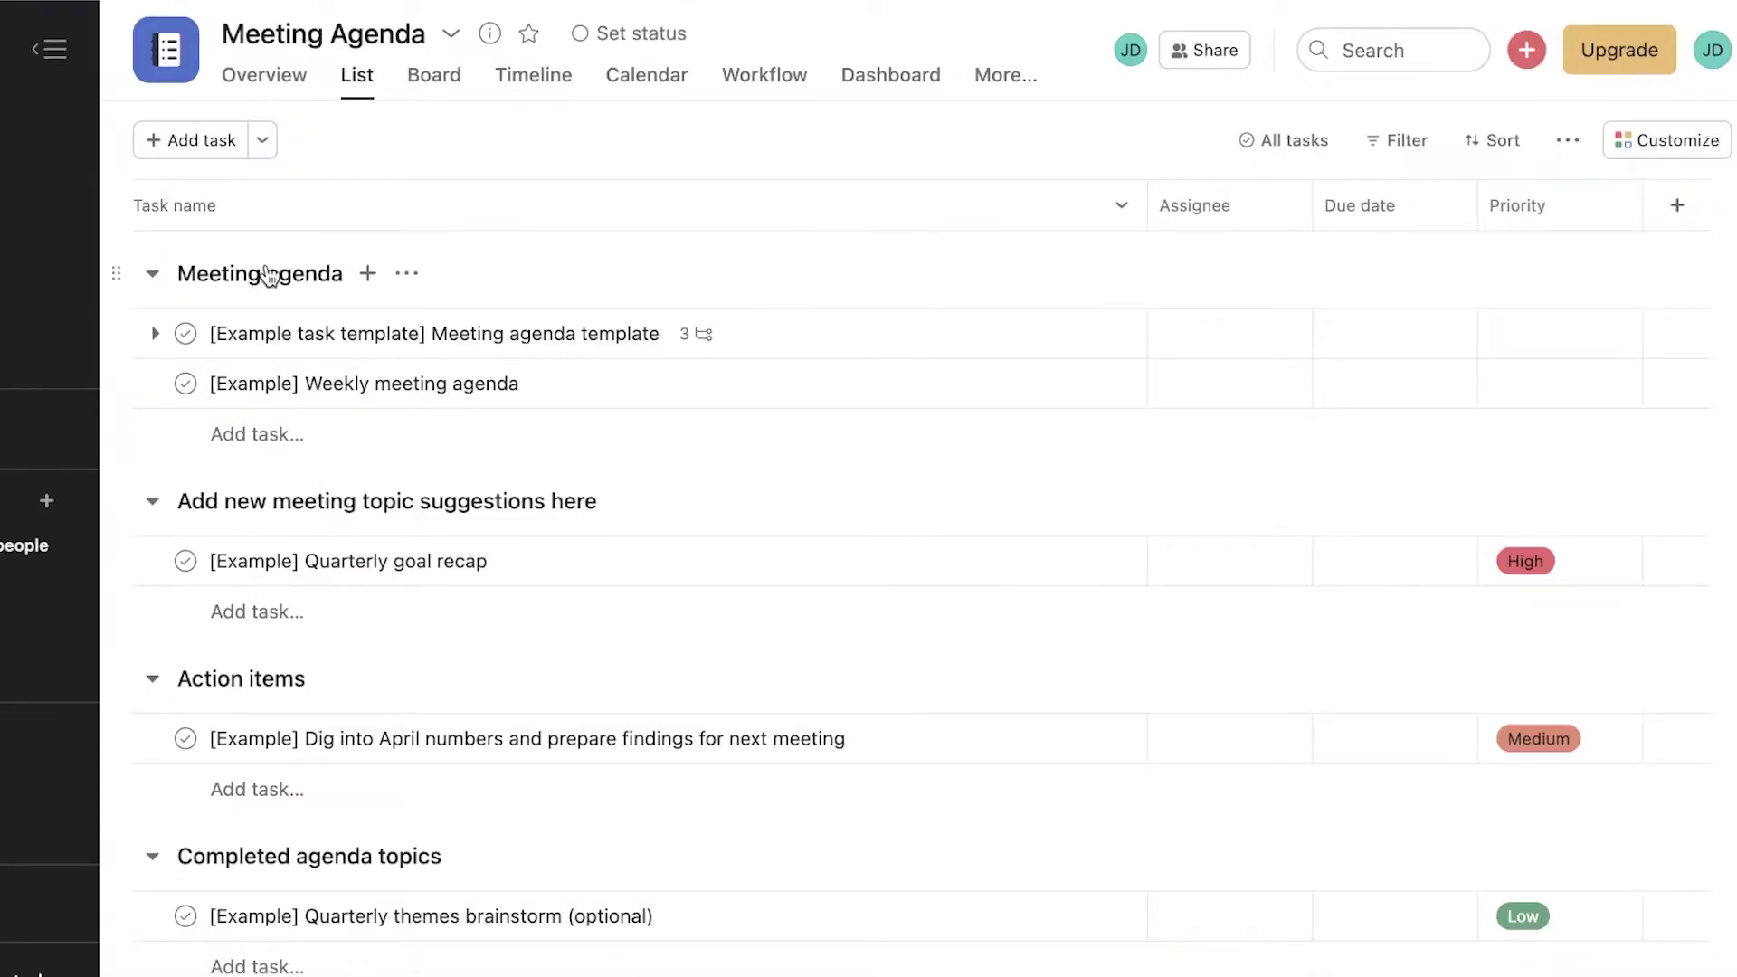
scroll(1194, 349, down, 2)
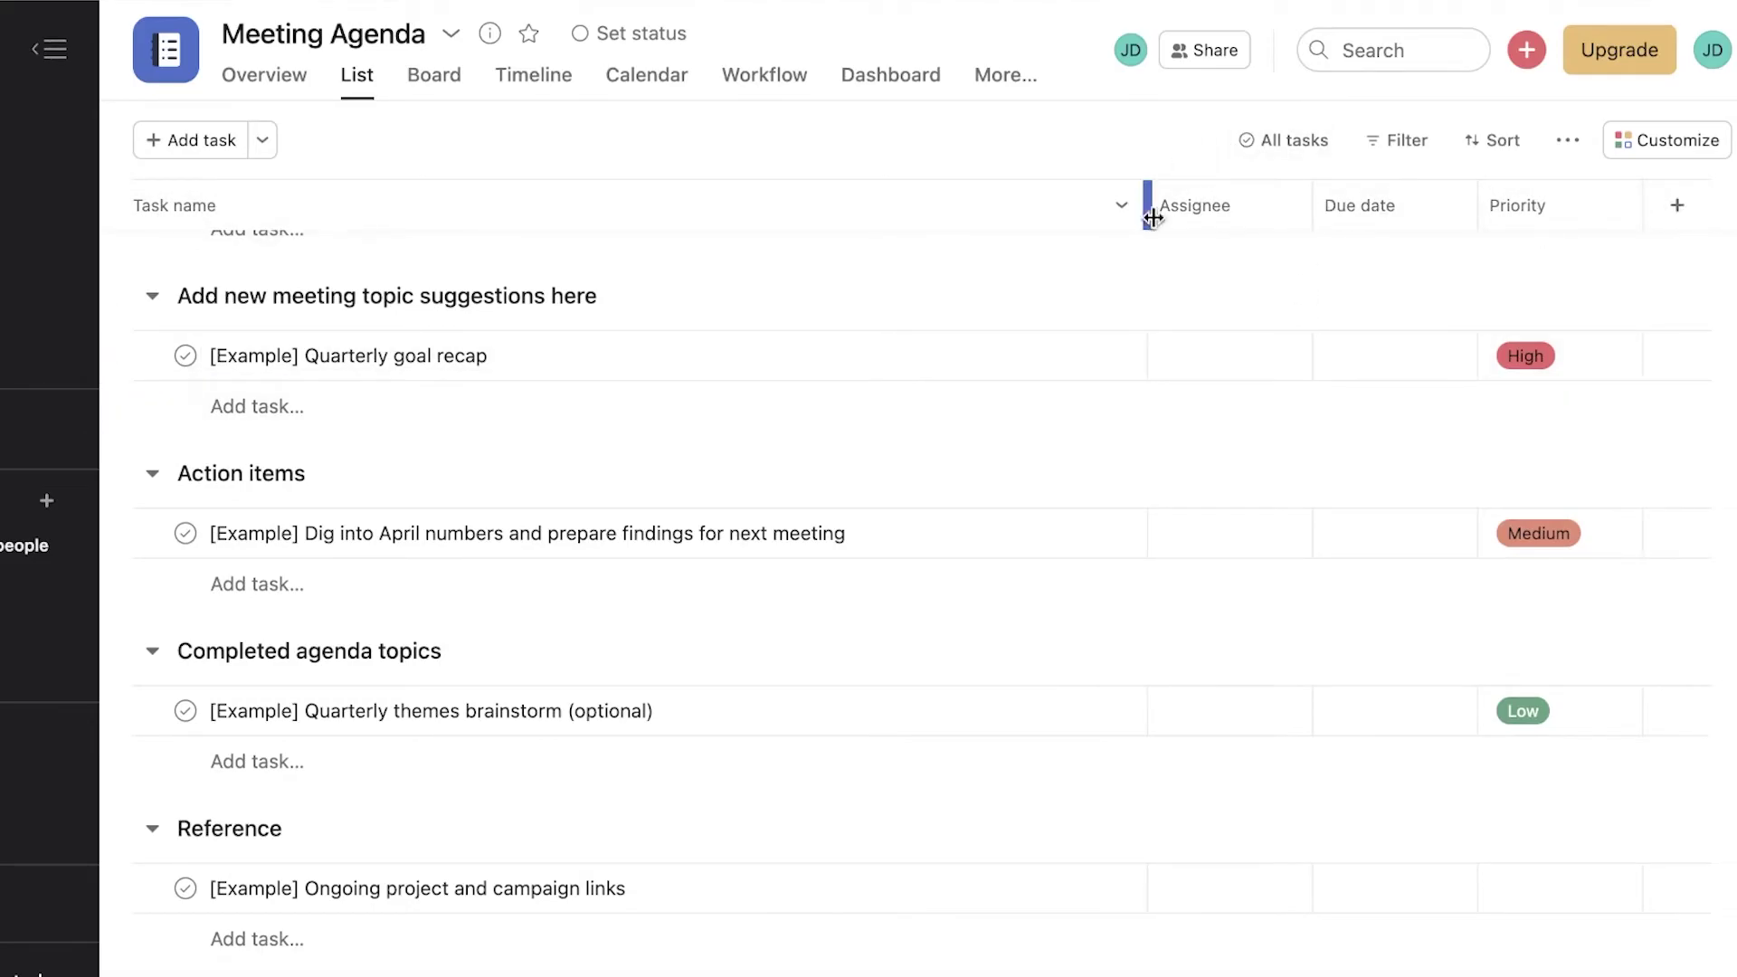
Try adding a custom field, dismiss the Premium upgrade prompt, and switch to Board view
click(1678, 206)
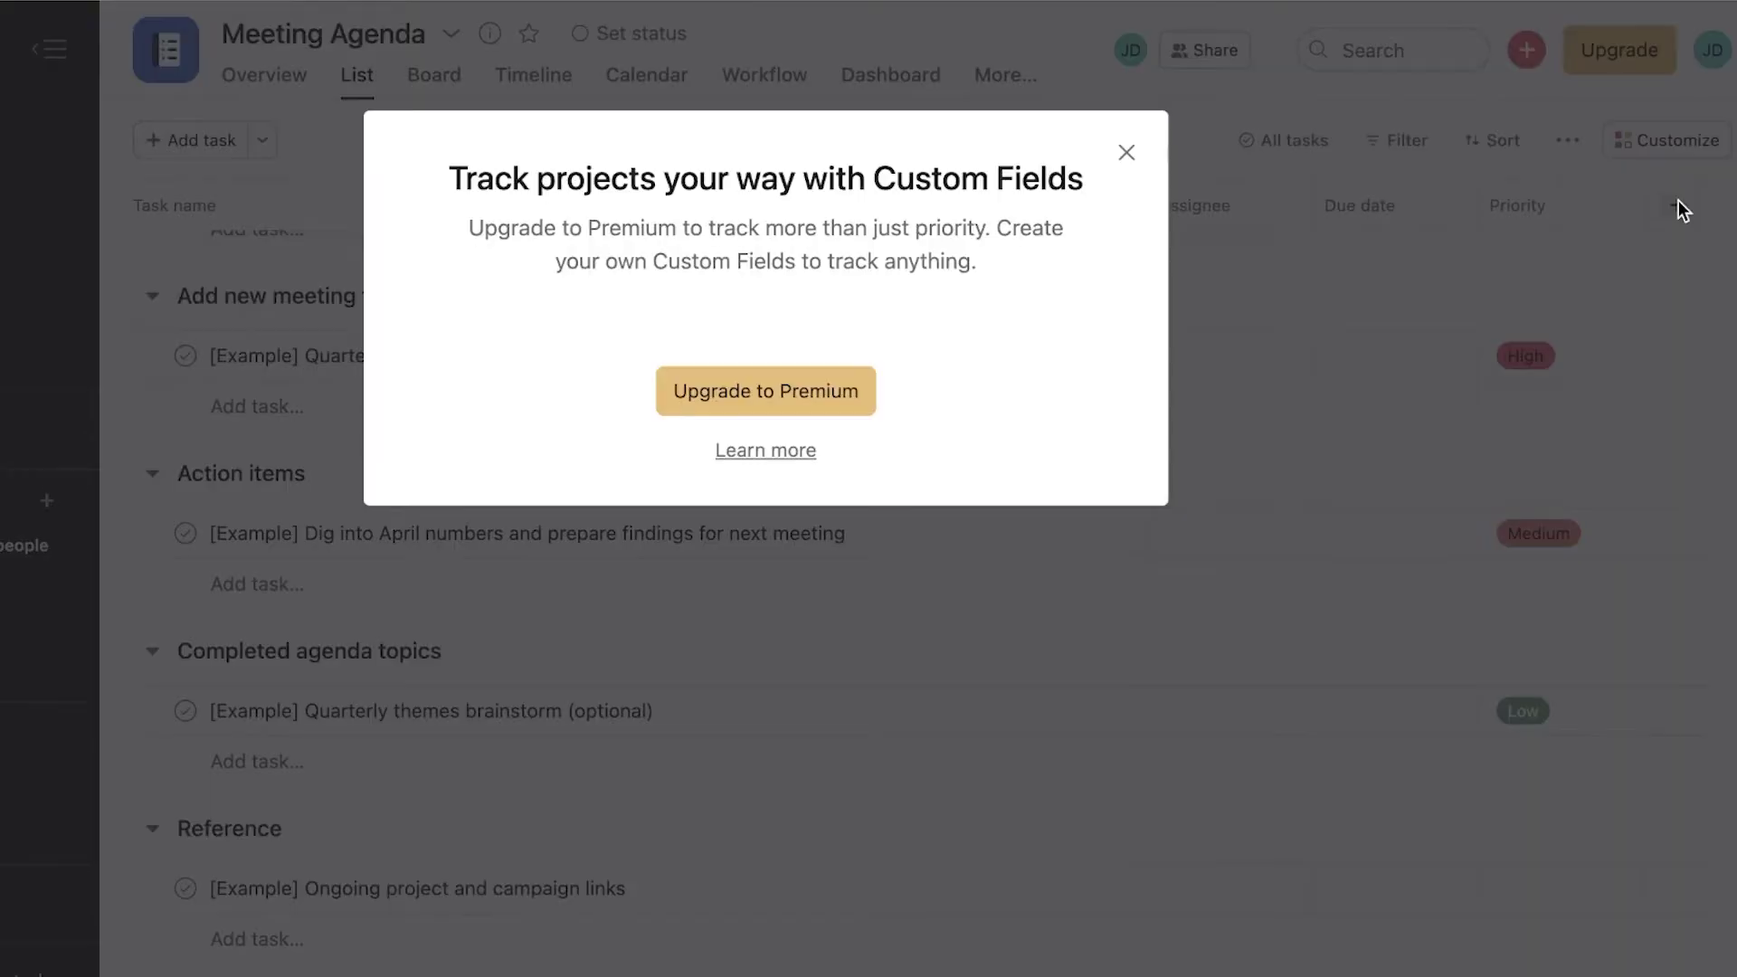
click(1127, 154)
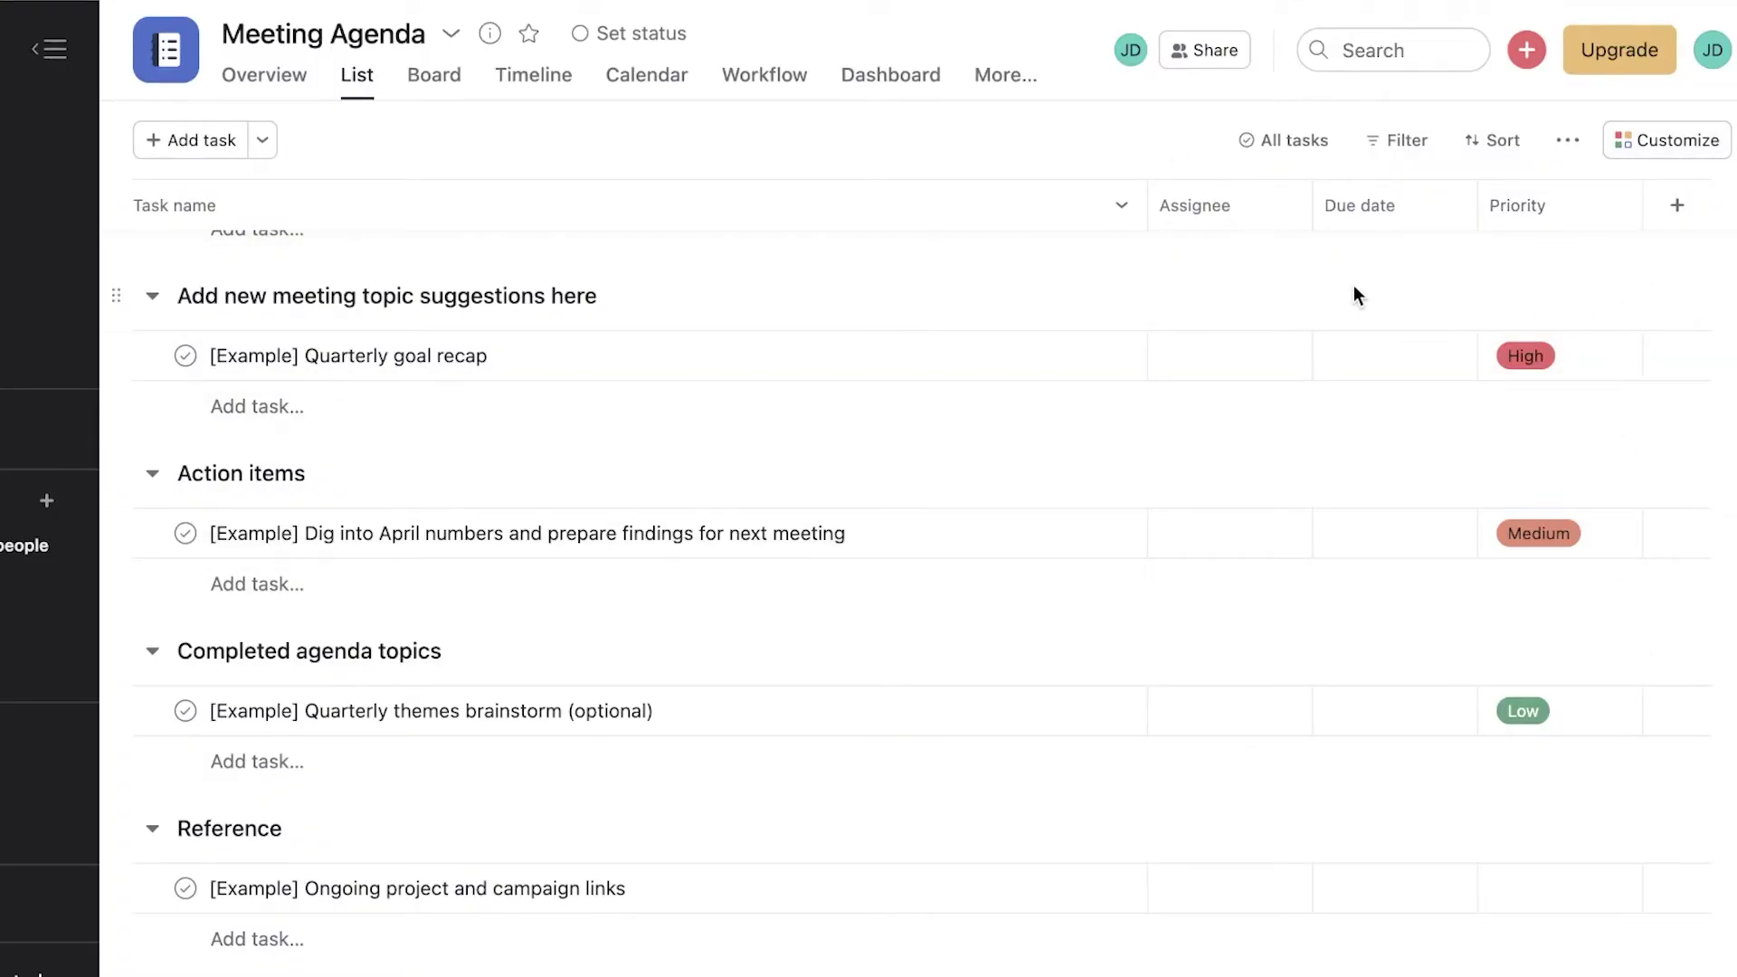
scroll(1037, 294, up, 3)
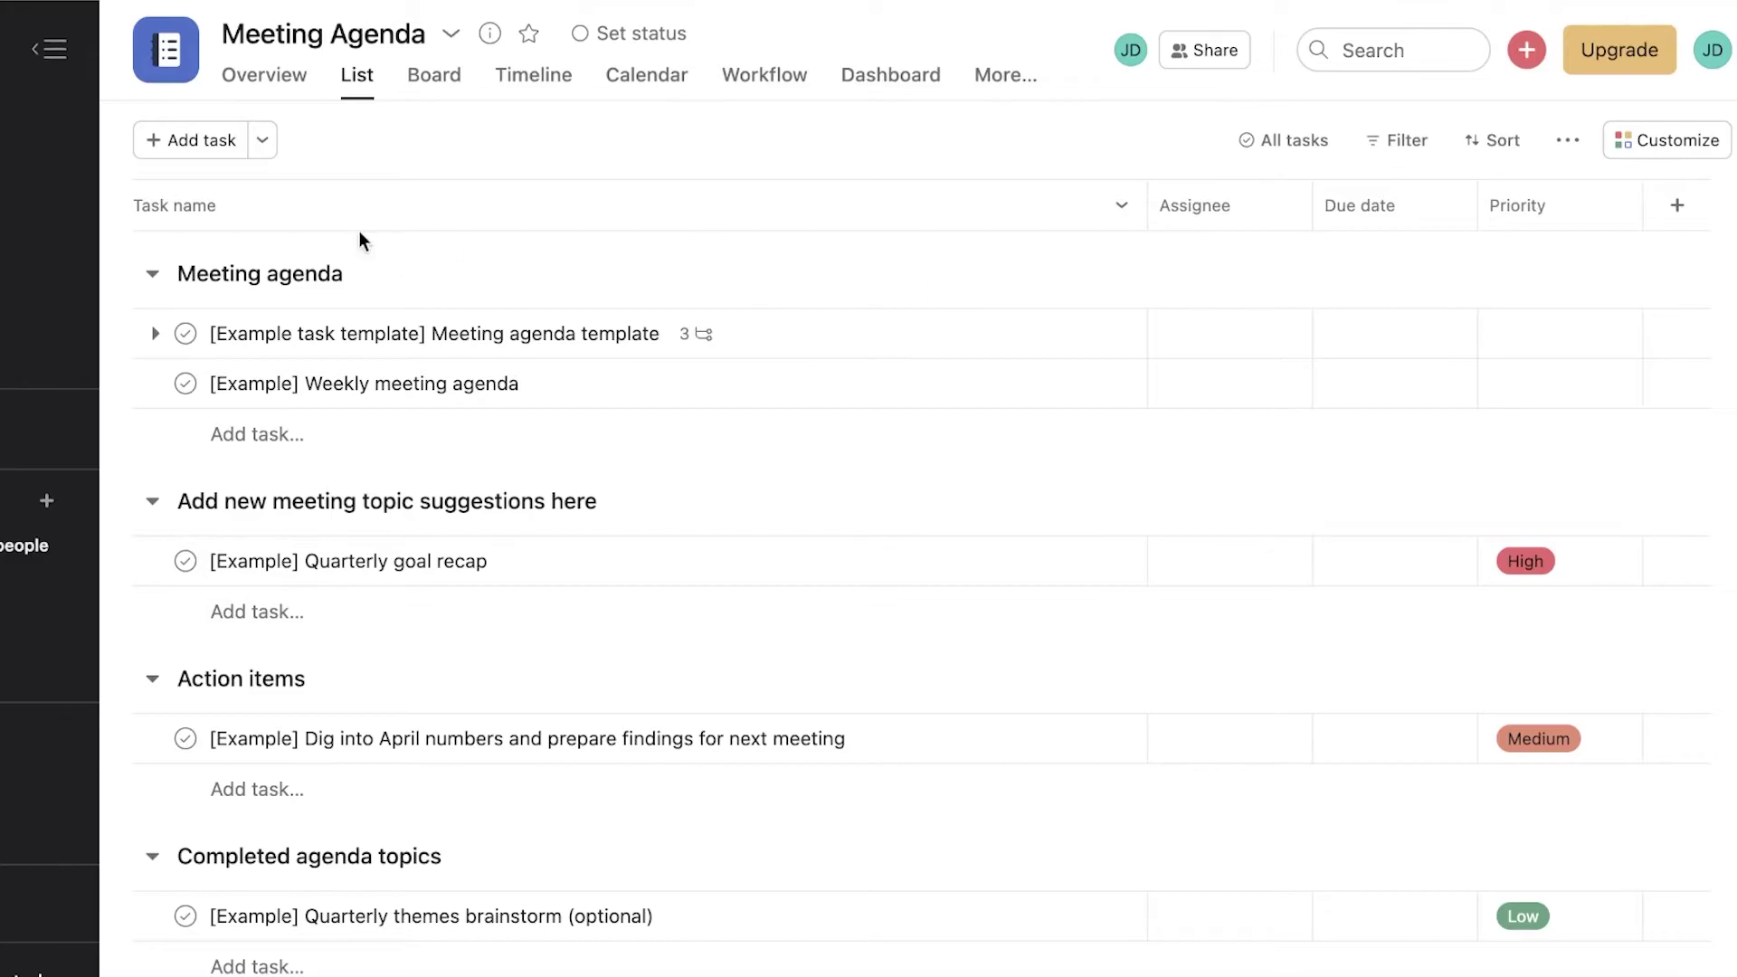
click(442, 77)
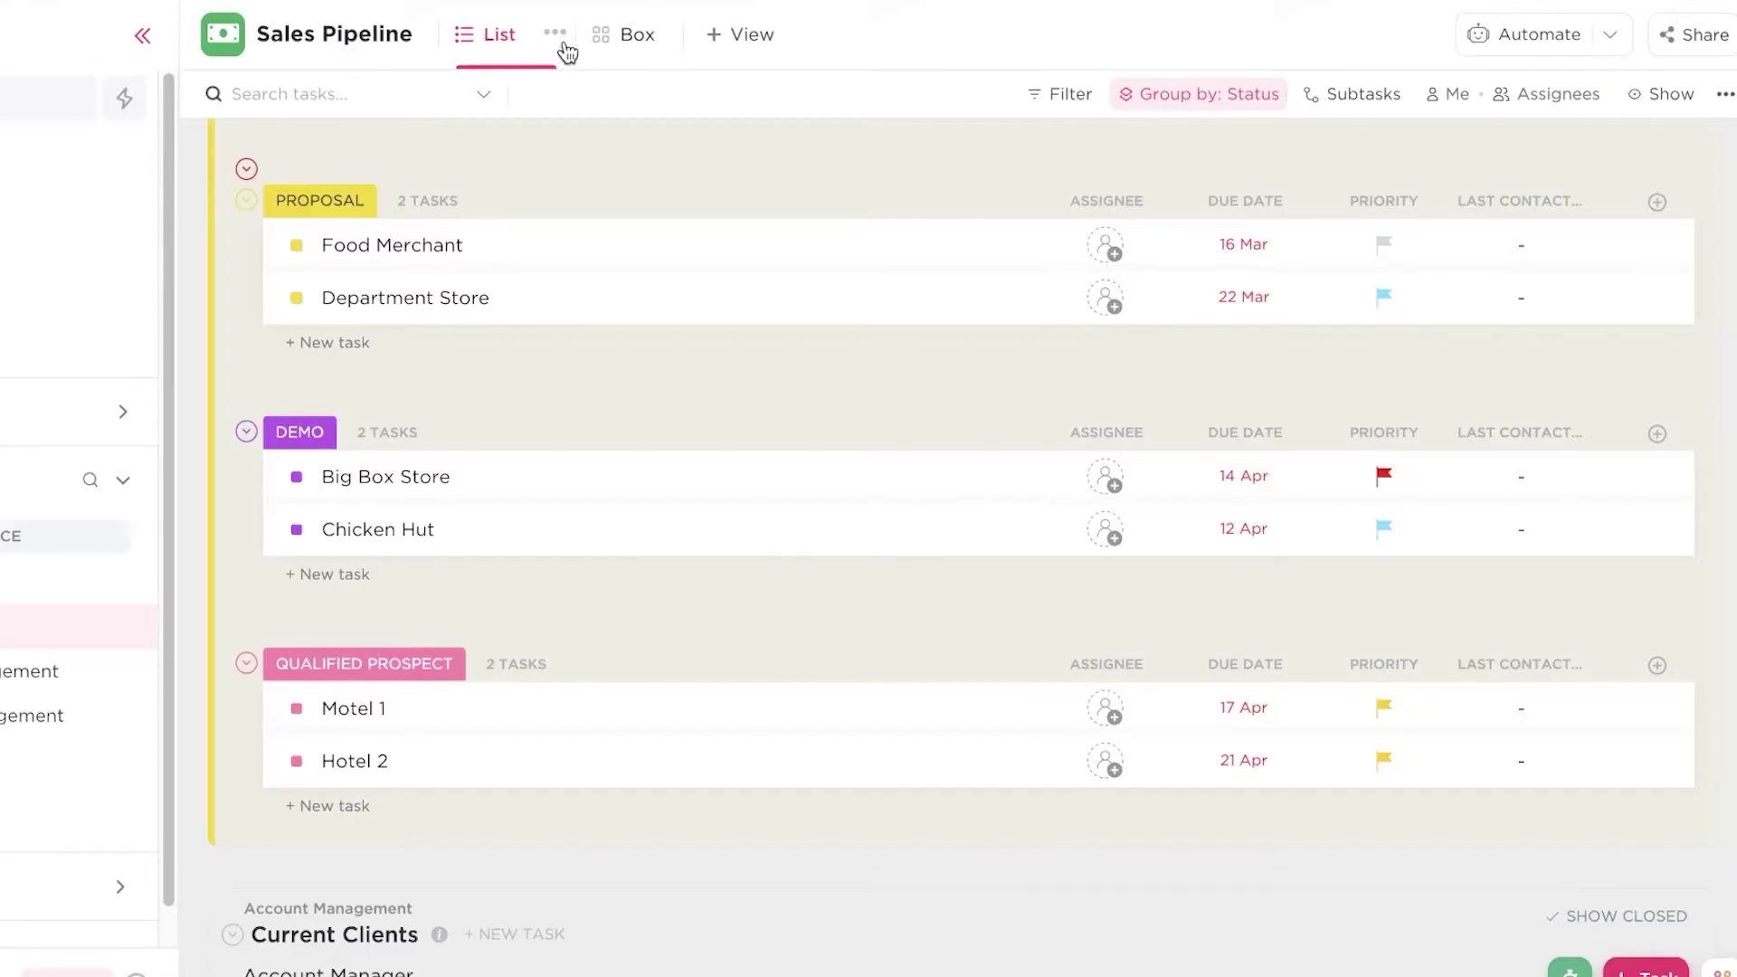
Add a Board view to the Sales Pipeline list and open it
click(719, 35)
click(740, 201)
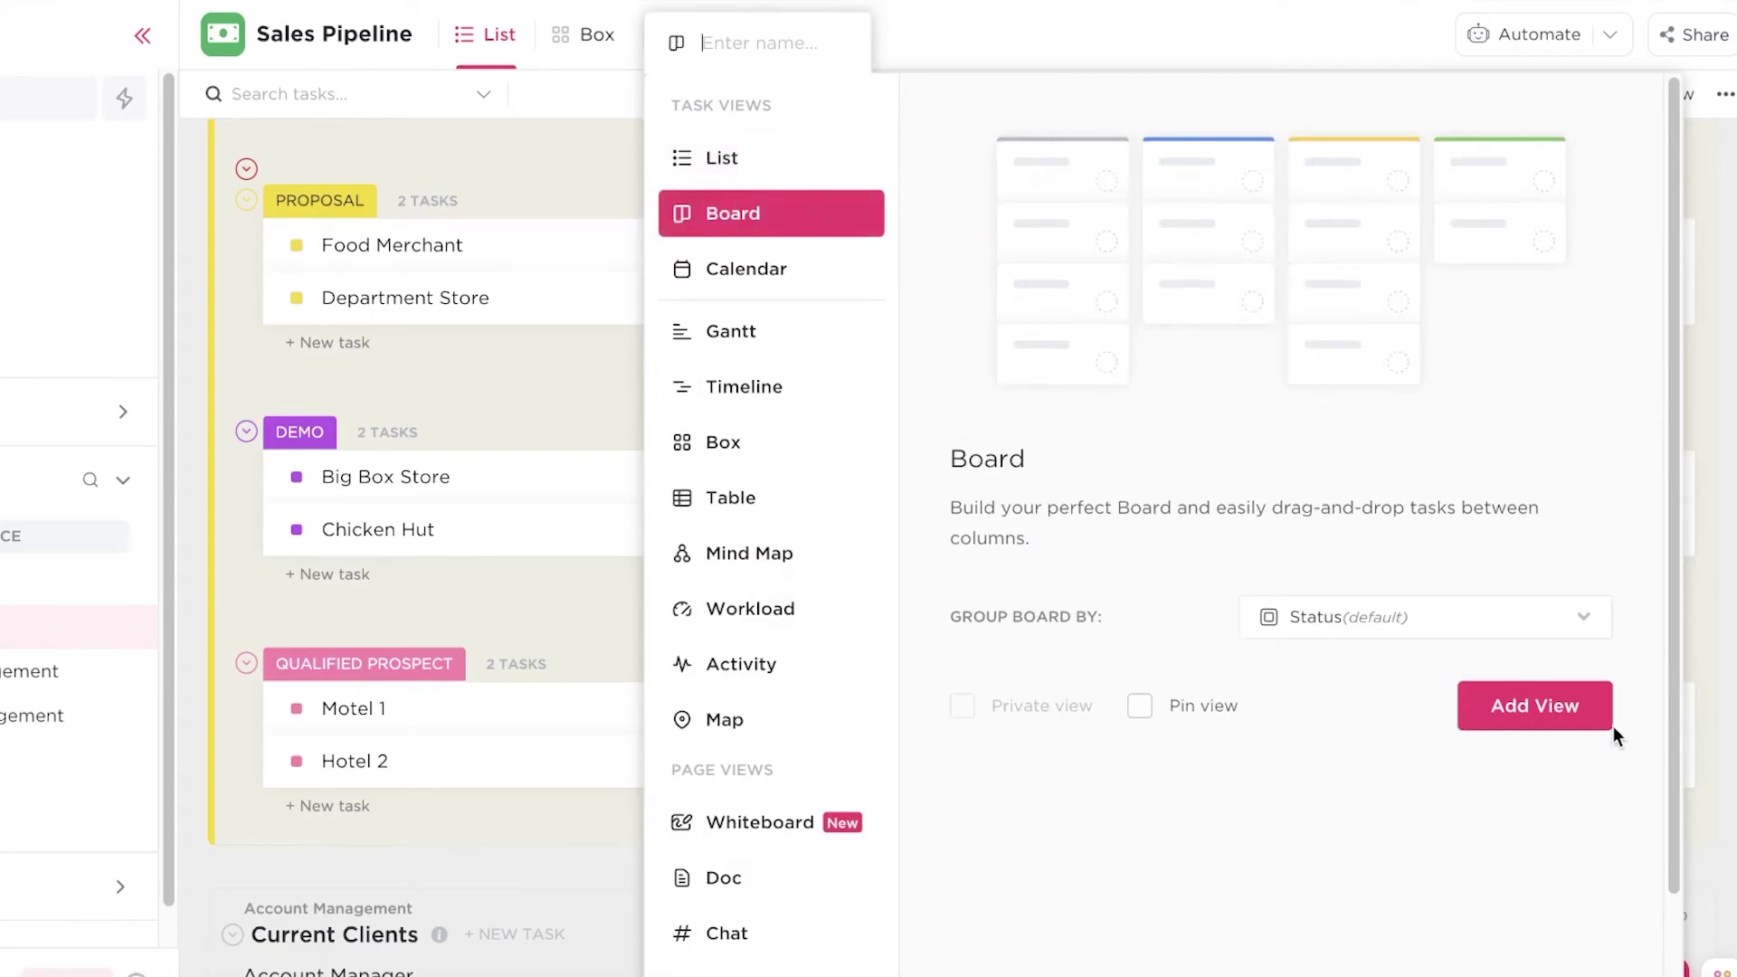
click(1529, 710)
click(607, 54)
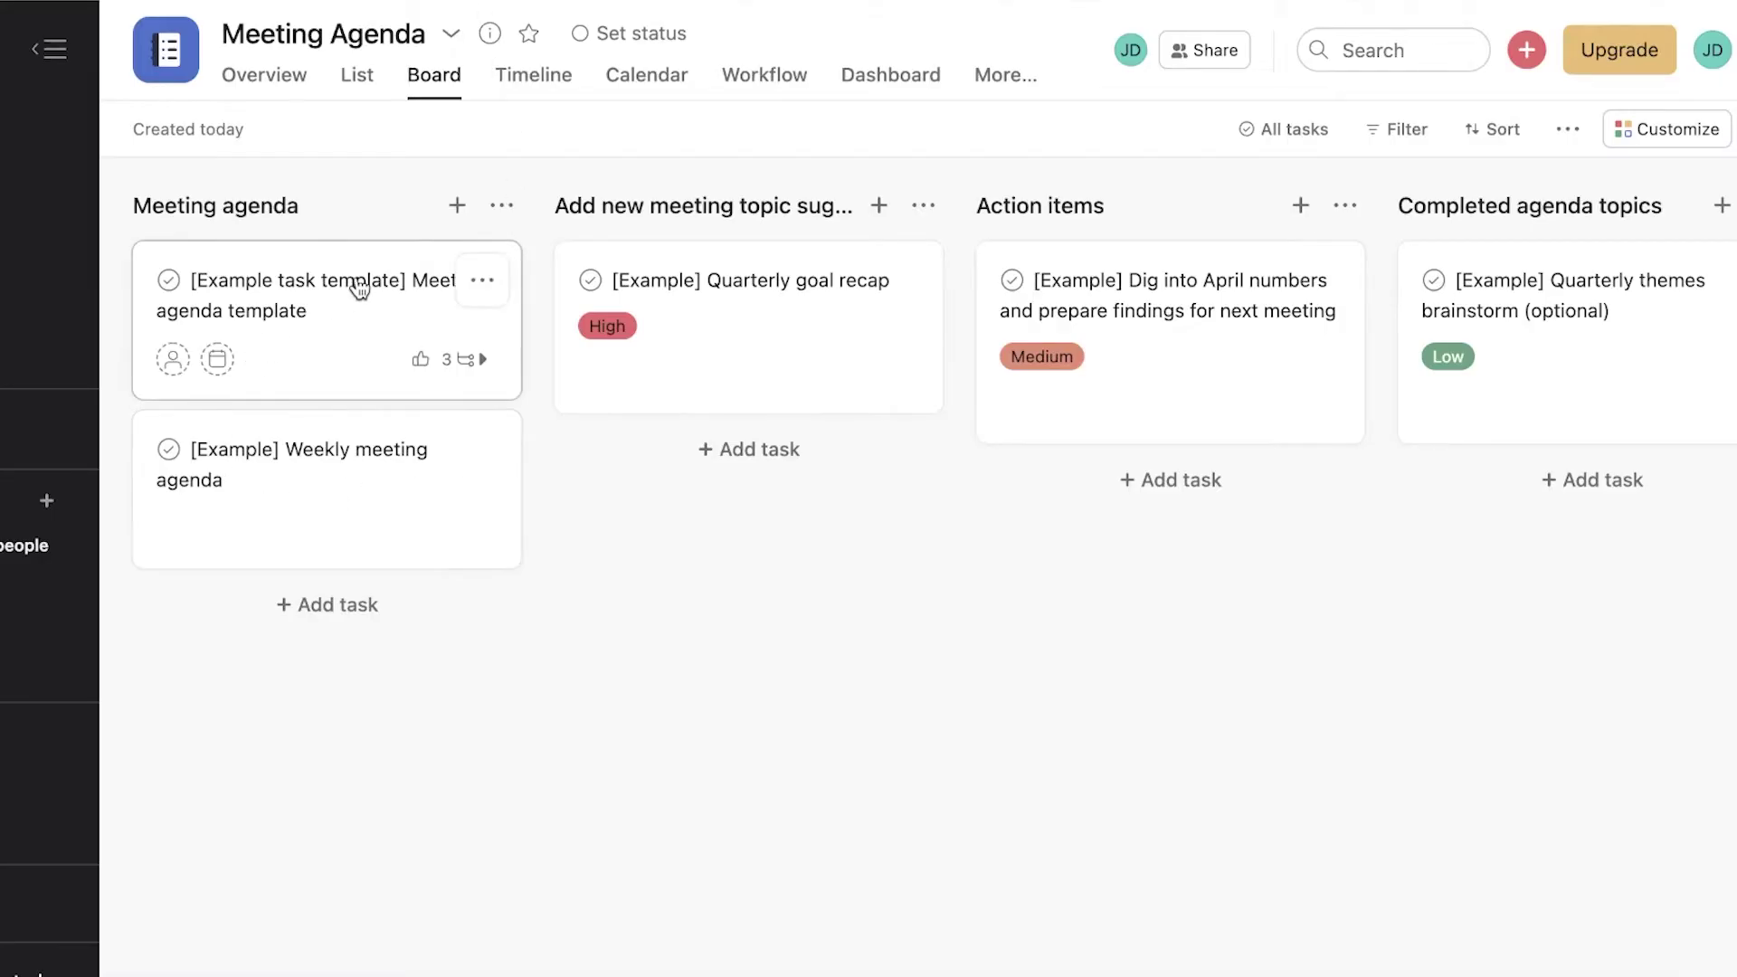
Drag cards between columns: task template, Weekly meeting agenda, April numbers, Streaming Service, Insurance to Churned
drag(359, 288, 705, 294)
drag(358, 338, 696, 298)
drag(1164, 403, 1565, 298)
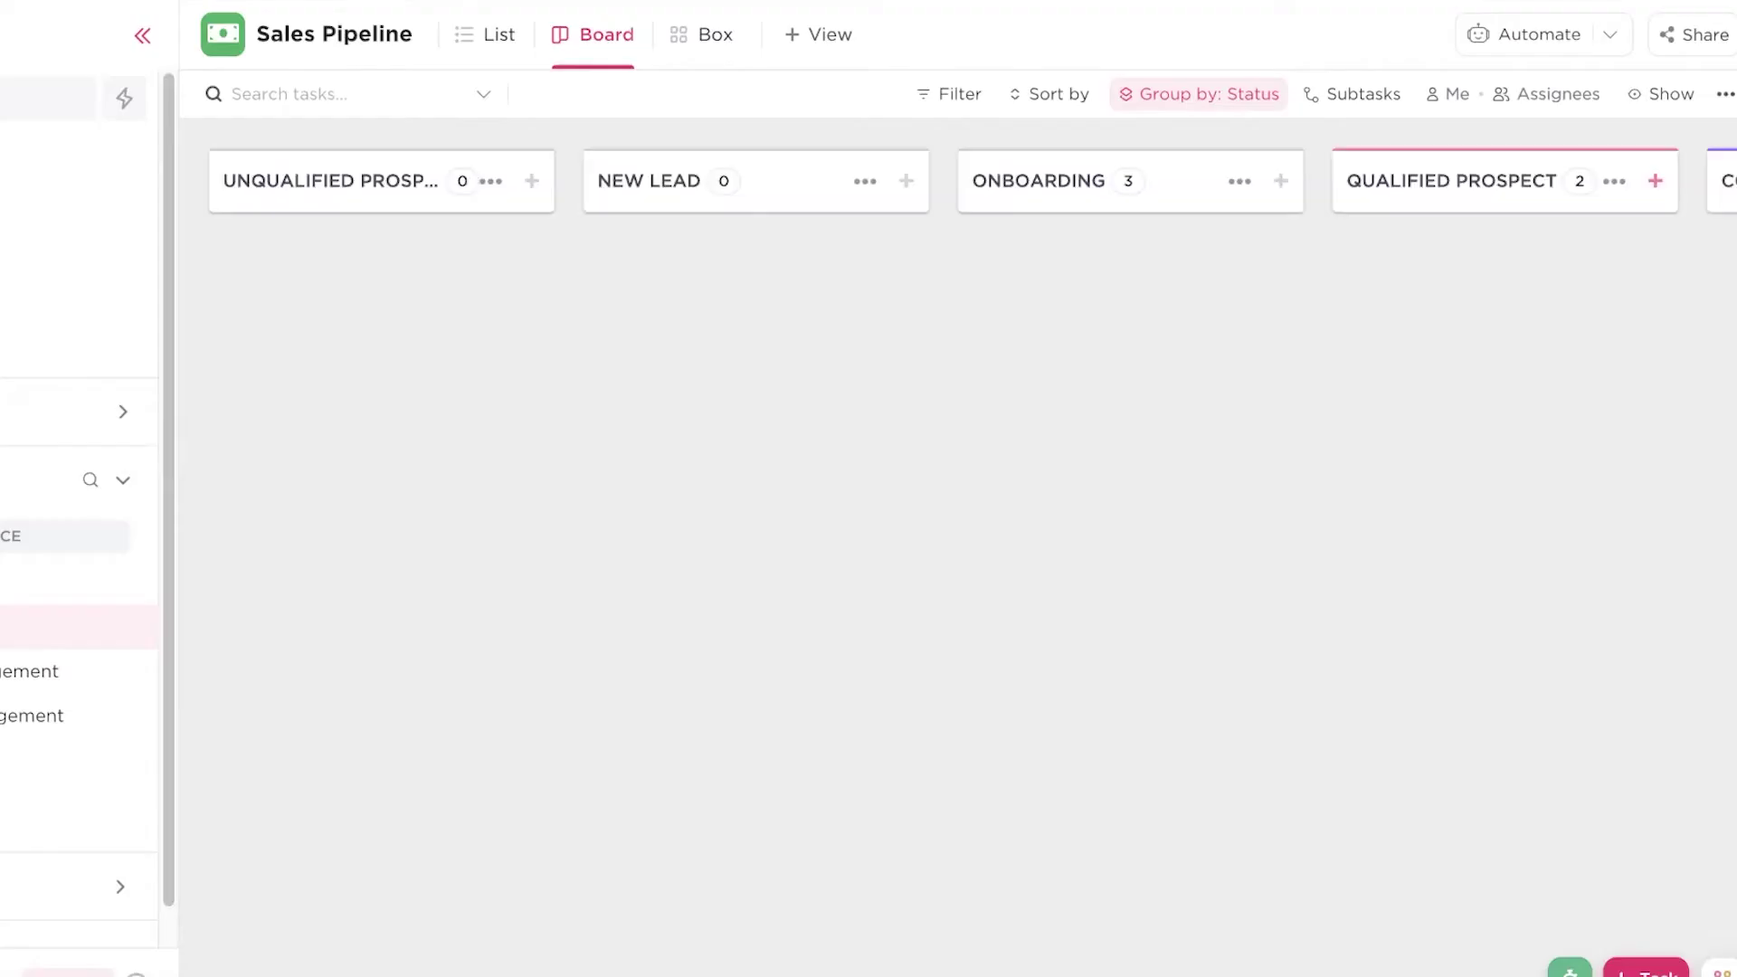
drag(1114, 324, 389, 289)
drag(1142, 290, 620, 310)
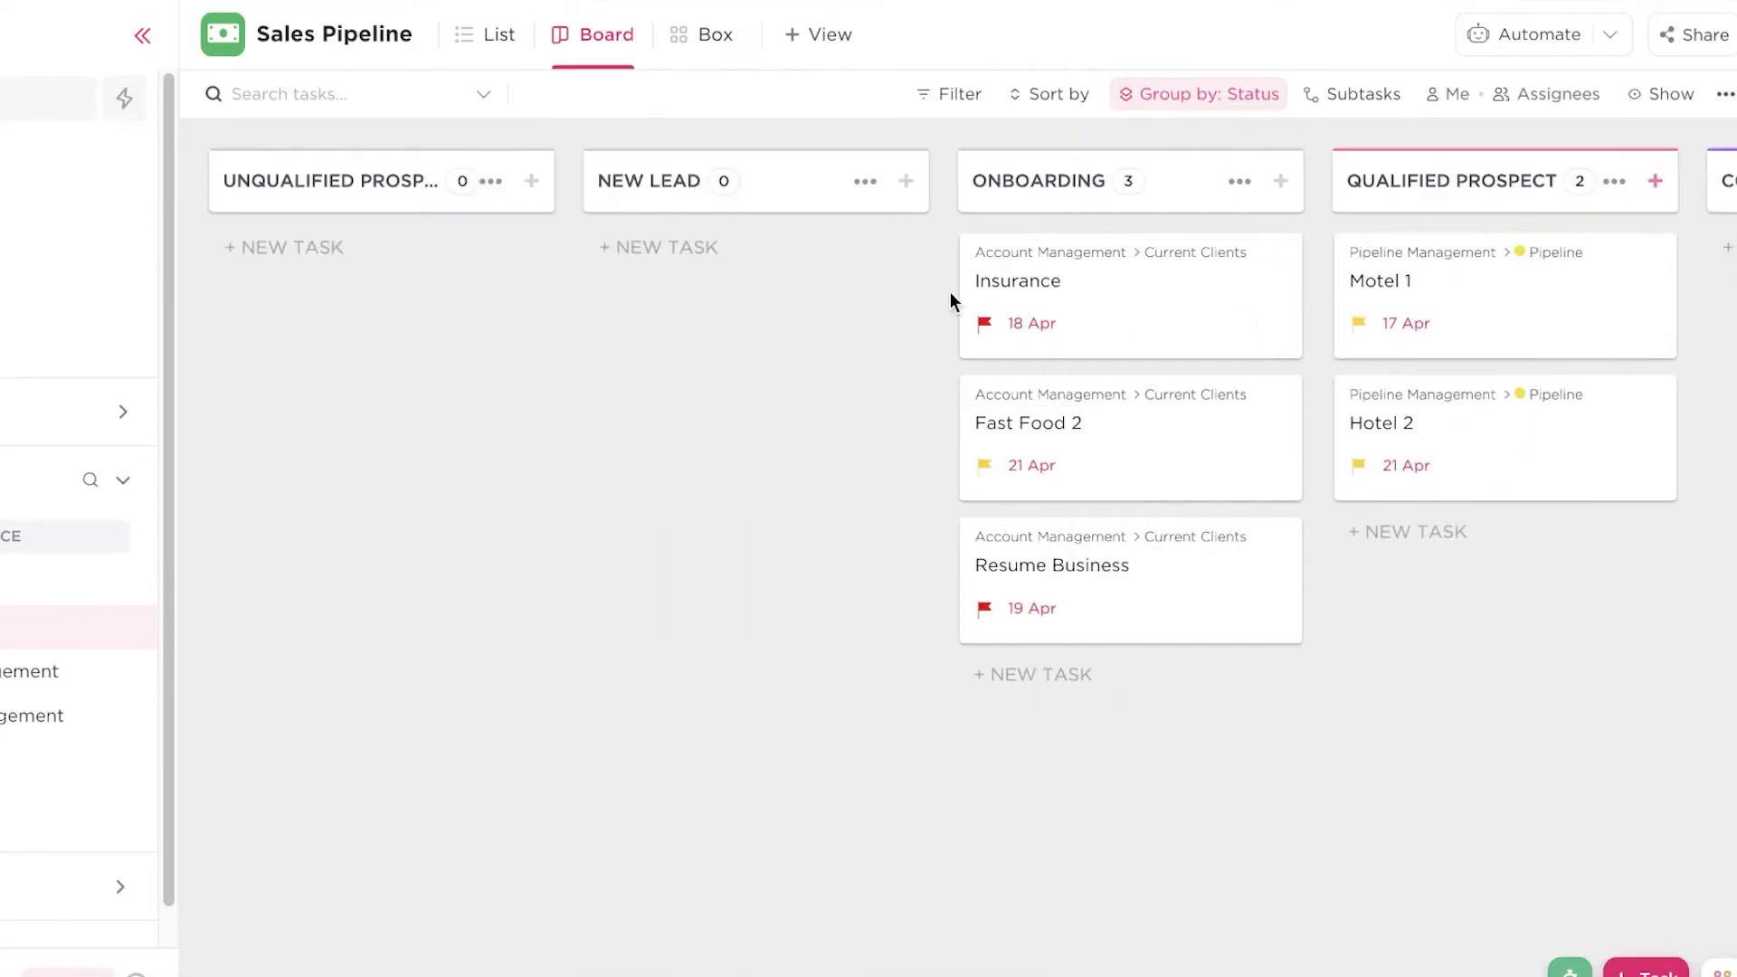
drag(978, 283, 935, 339)
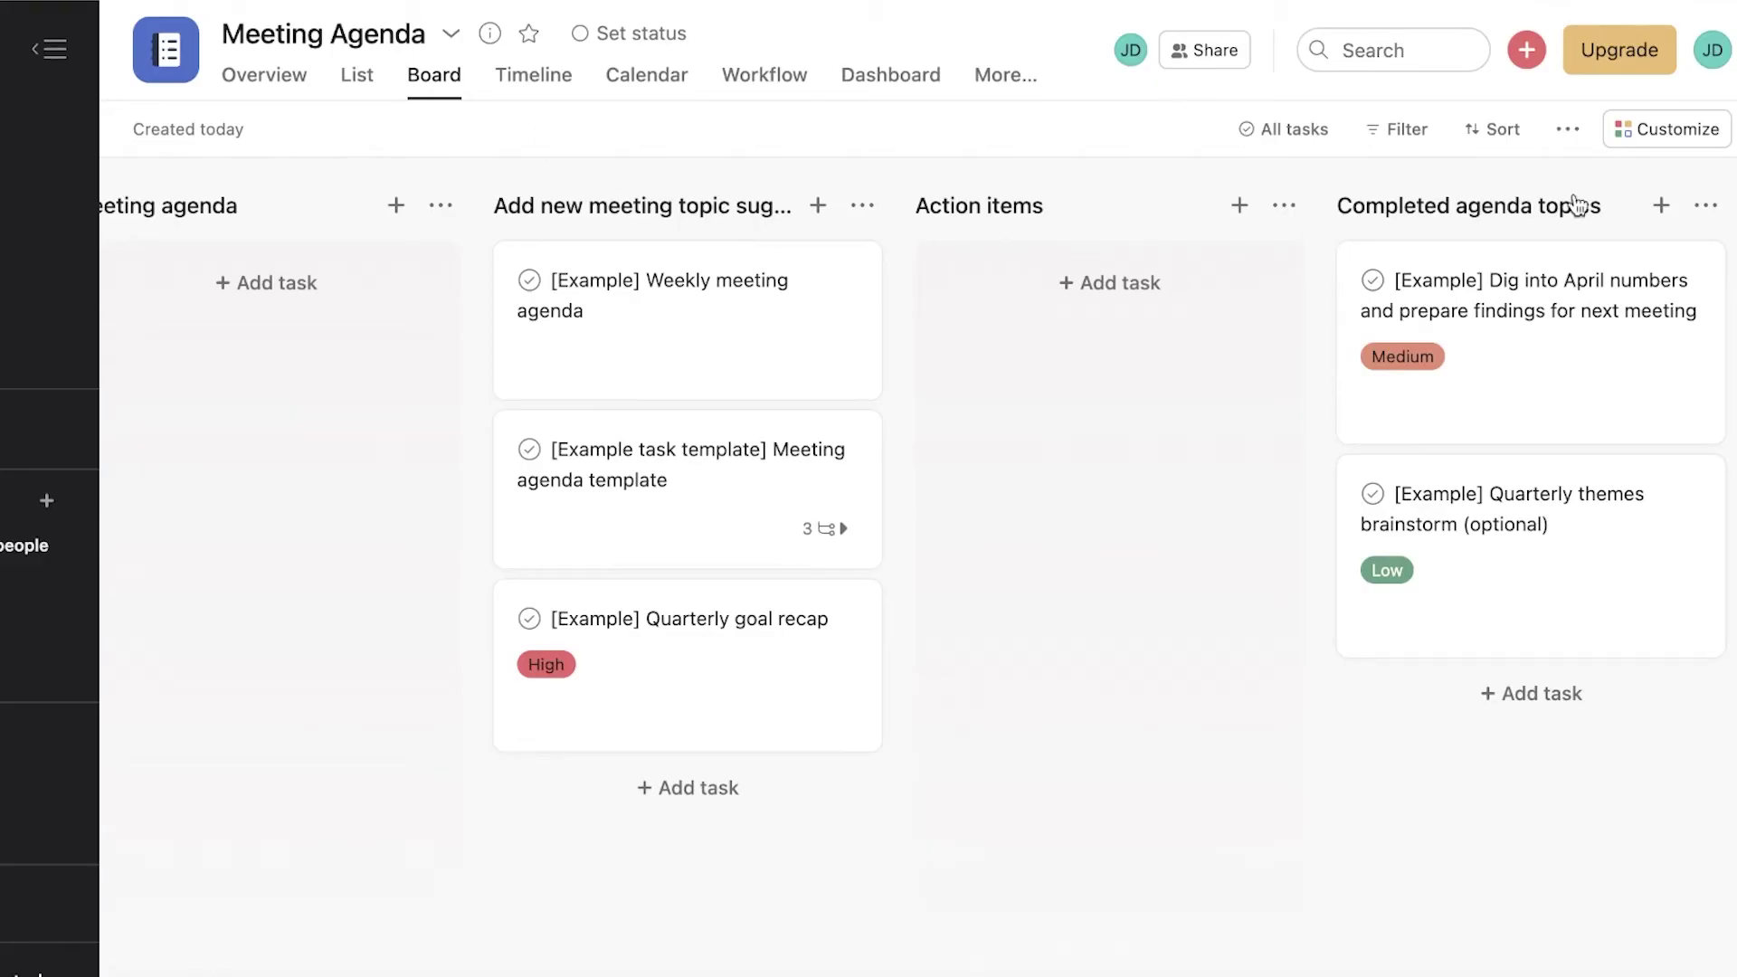
Look through the Meeting Agenda board's filter, sort, layout and customization options
click(1390, 133)
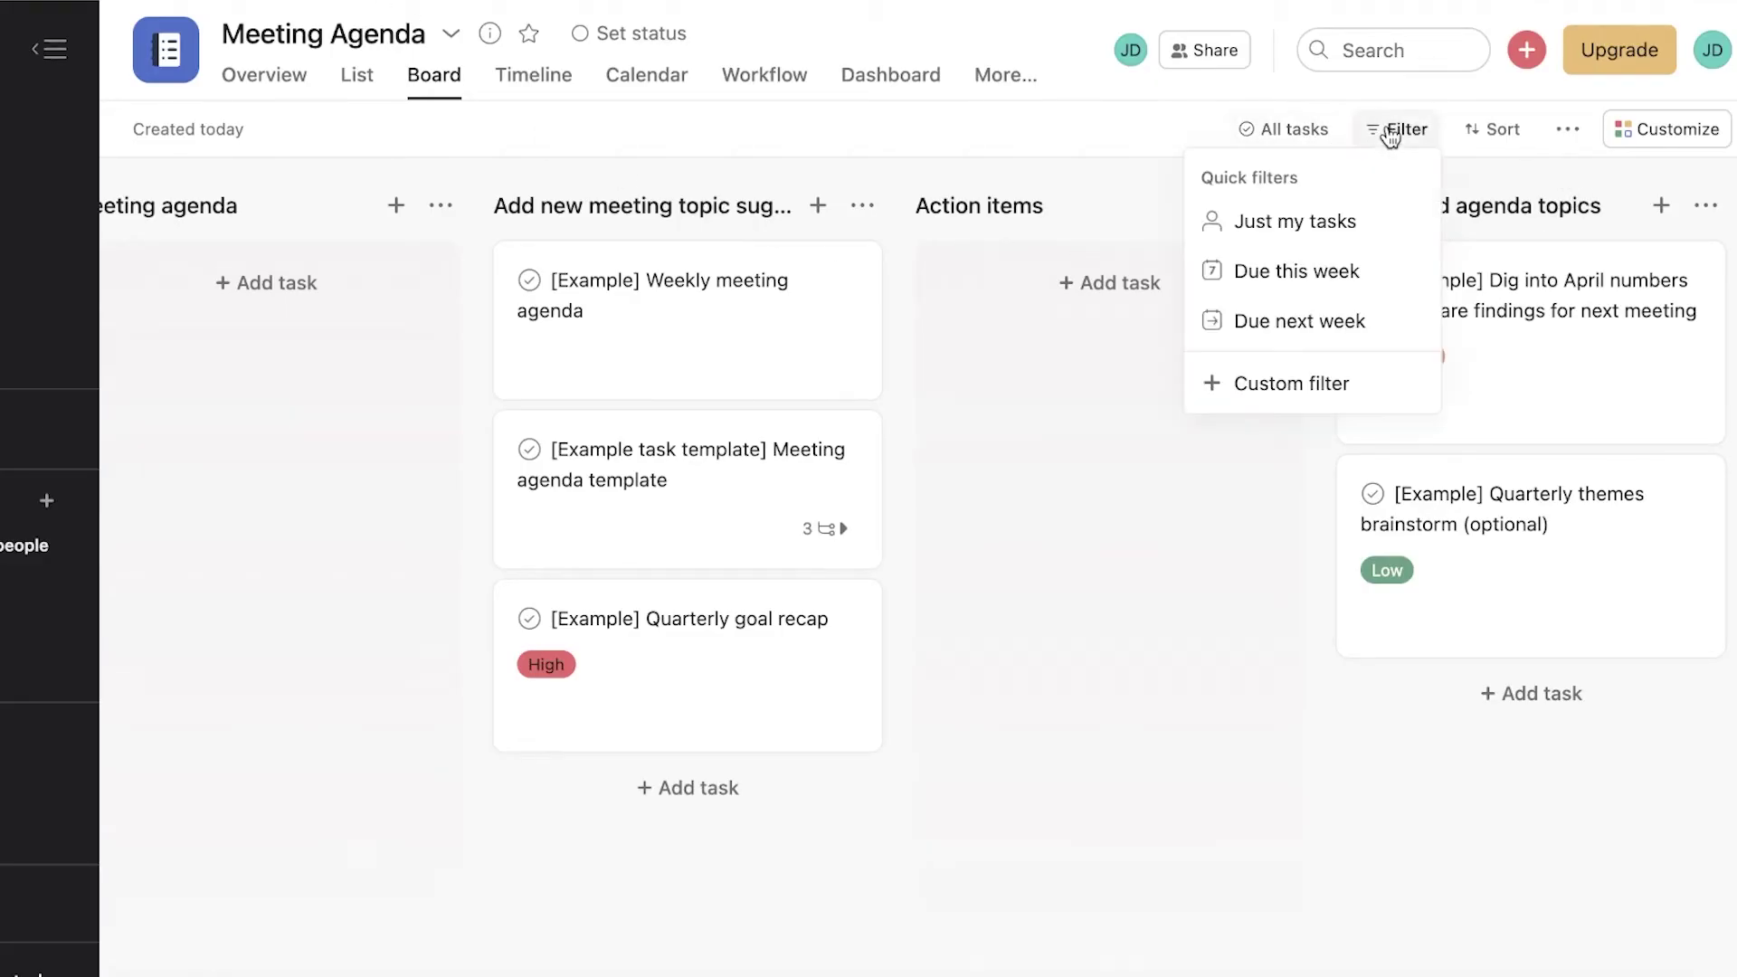
click(1285, 135)
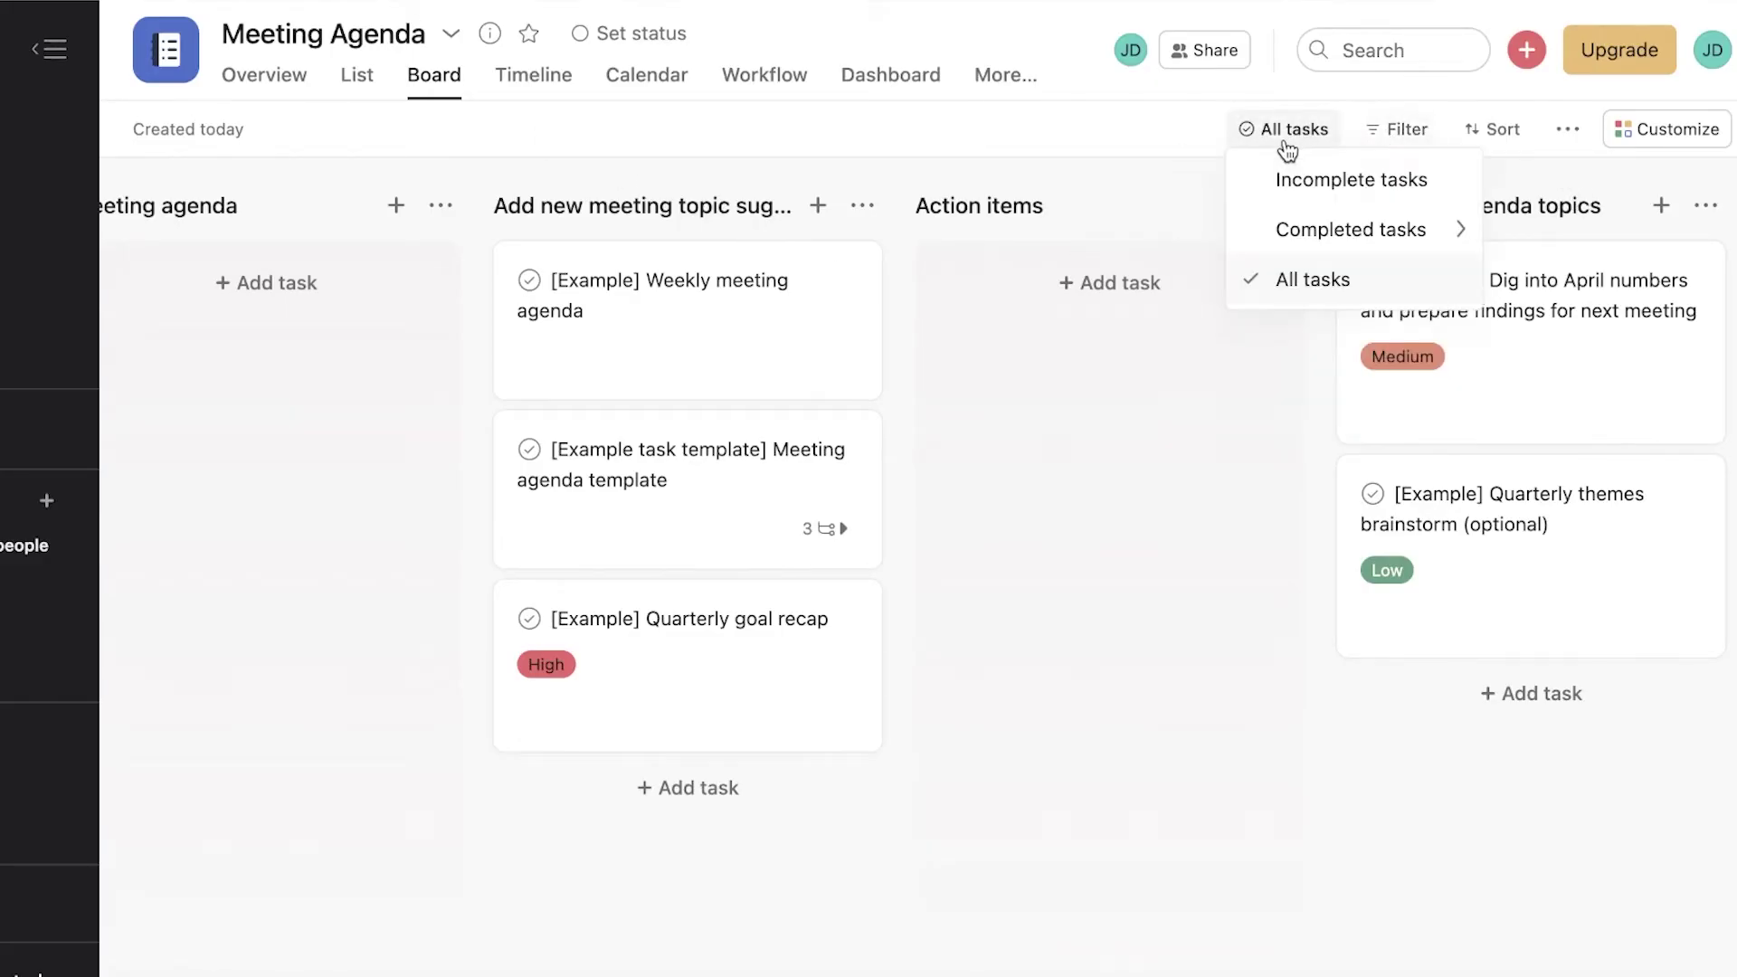
click(1492, 137)
click(1559, 136)
click(1707, 132)
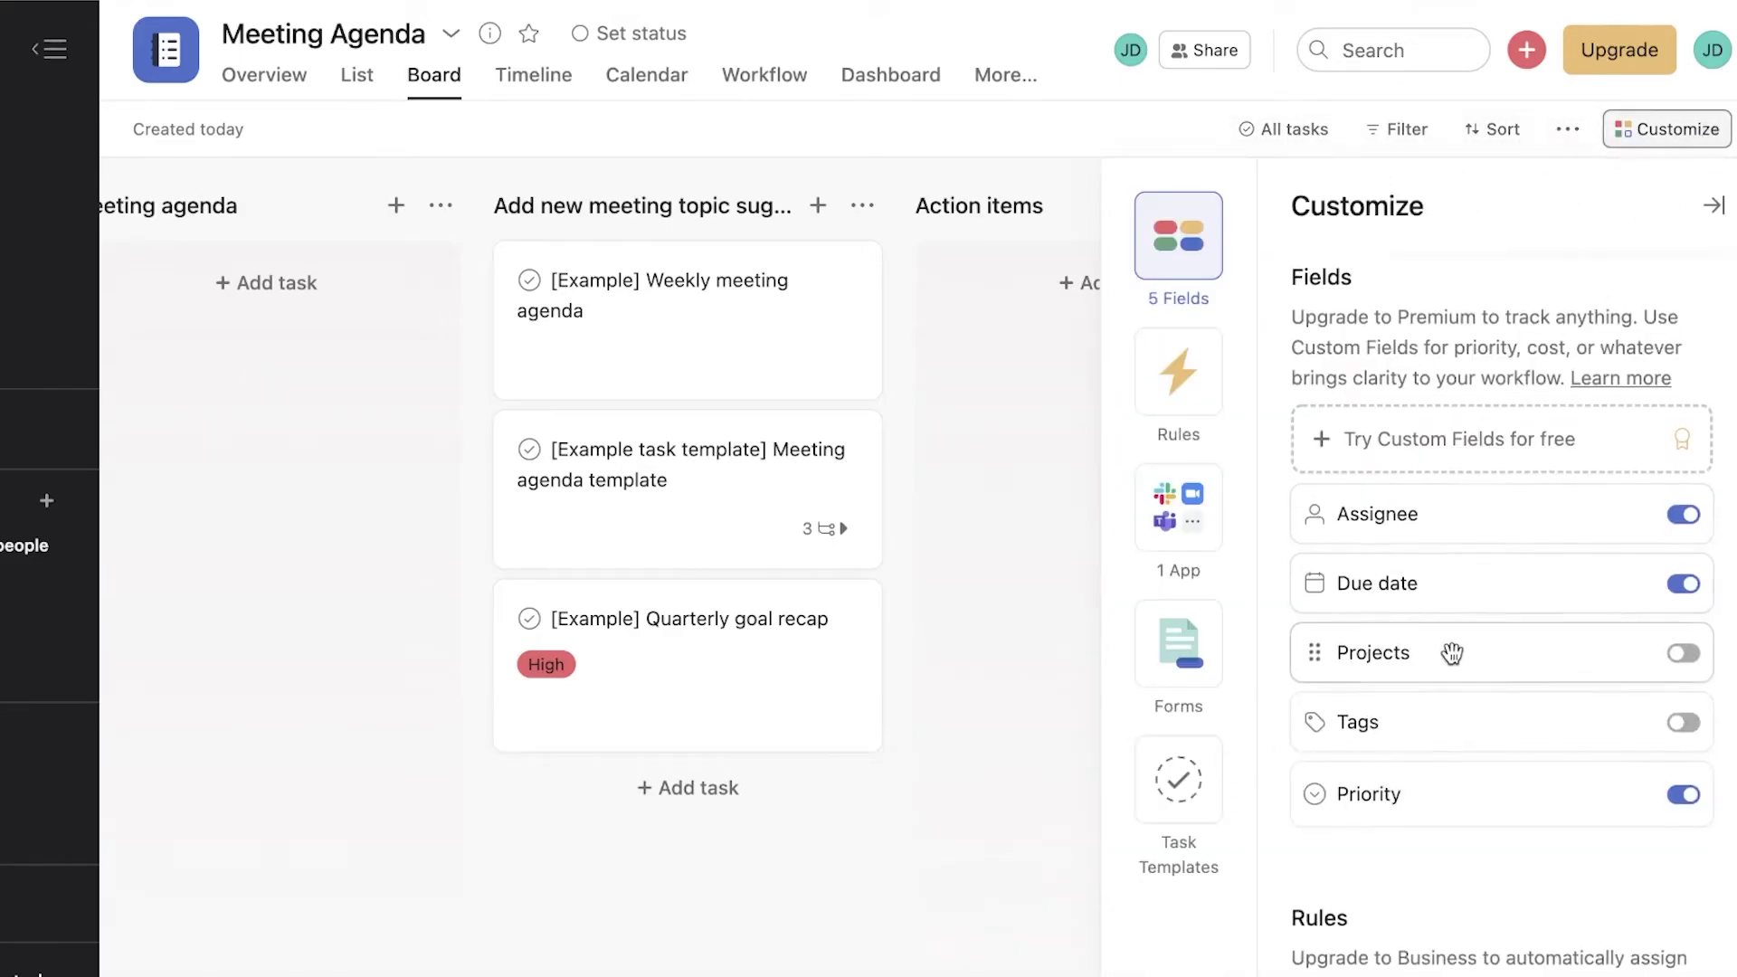
Close the Customize panel and switch Meeting Agenda to its calendar view
scroll(1457, 670, down, 3)
scroll(1472, 477, up, 3)
scroll(1476, 461, down, 3)
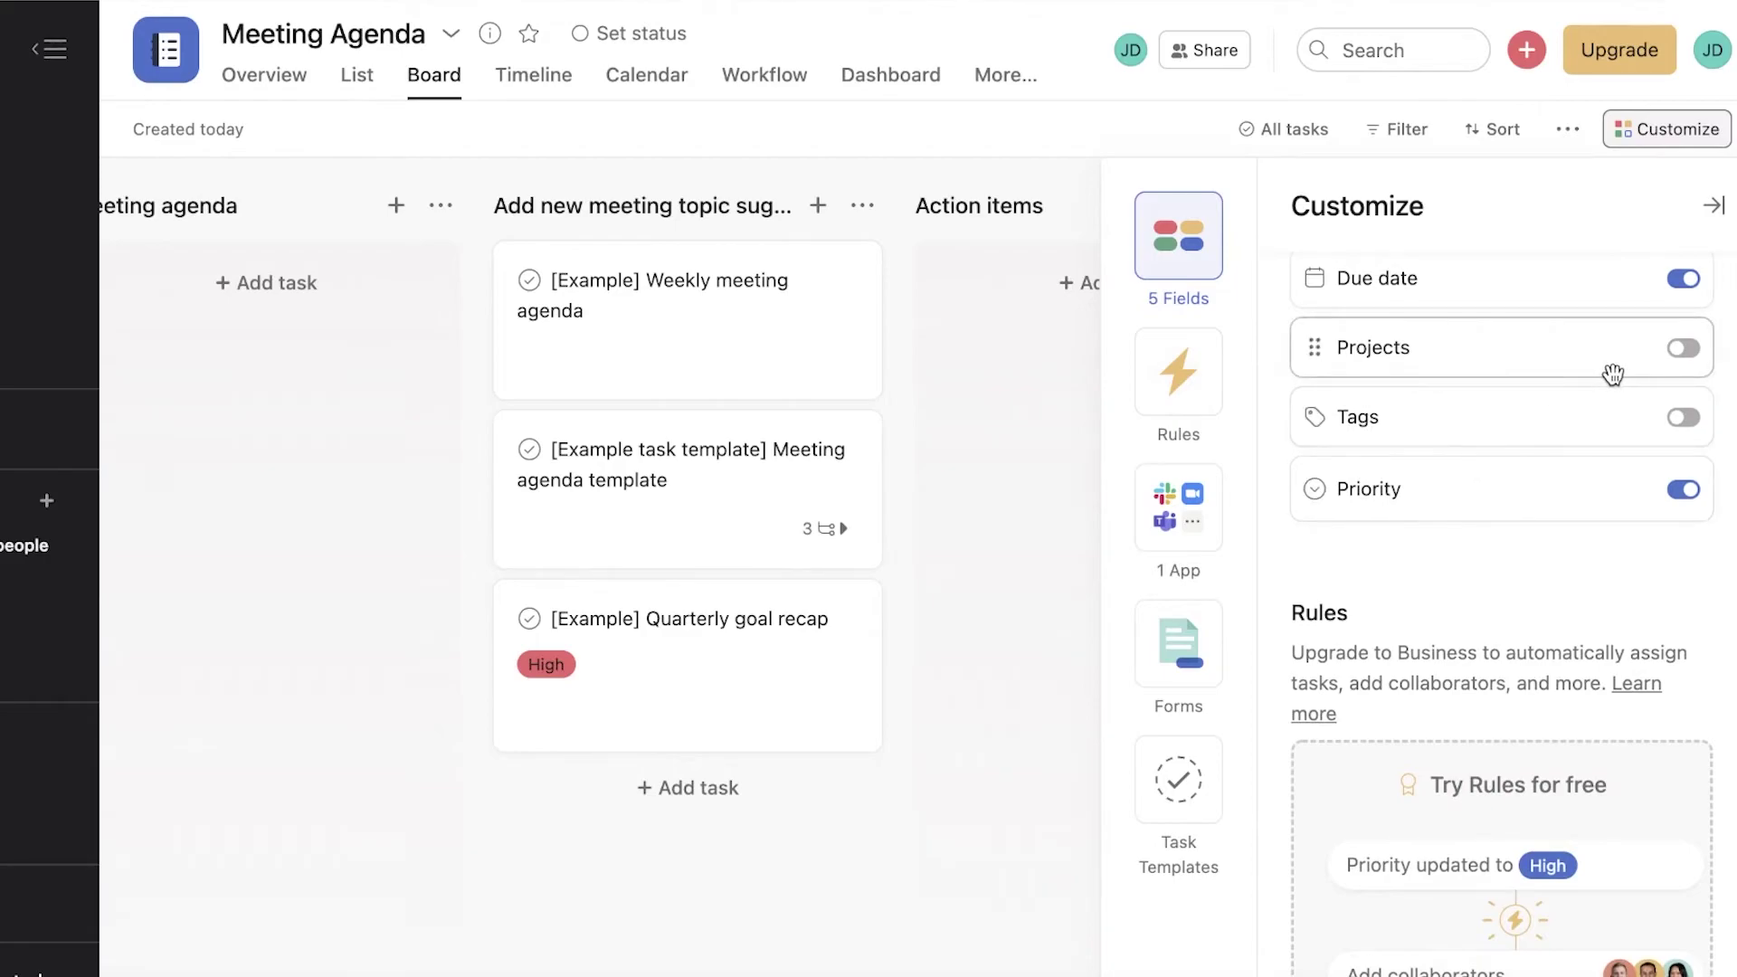
click(1001, 433)
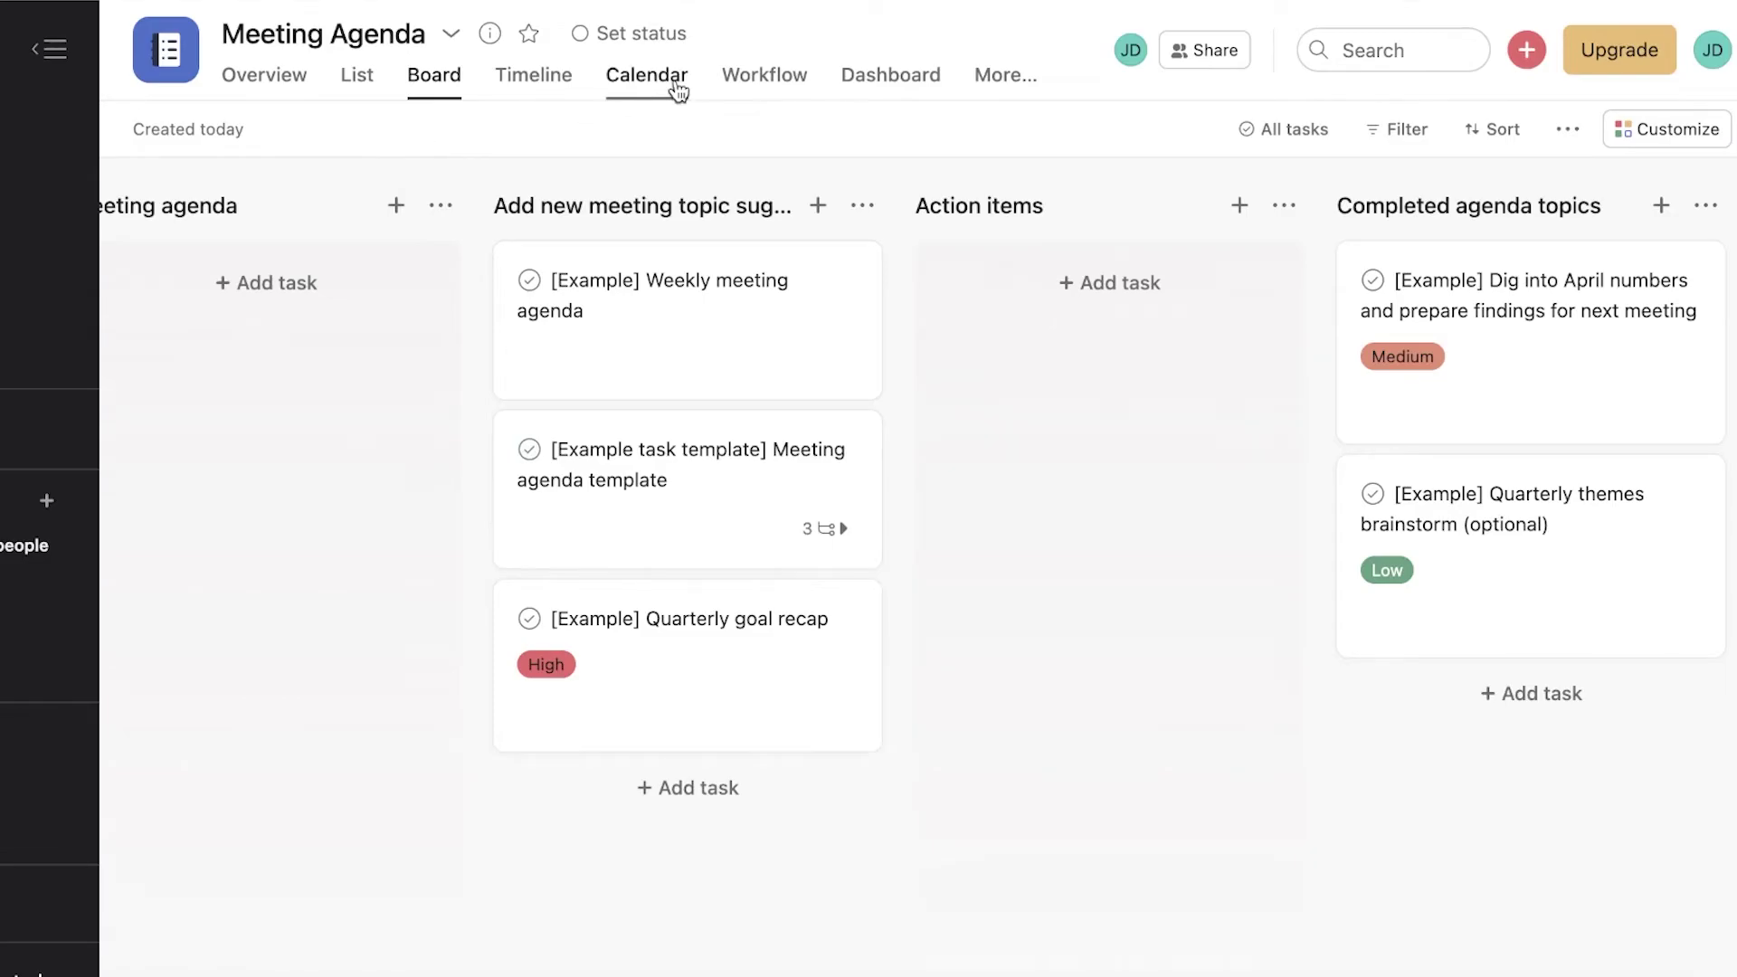
click(674, 78)
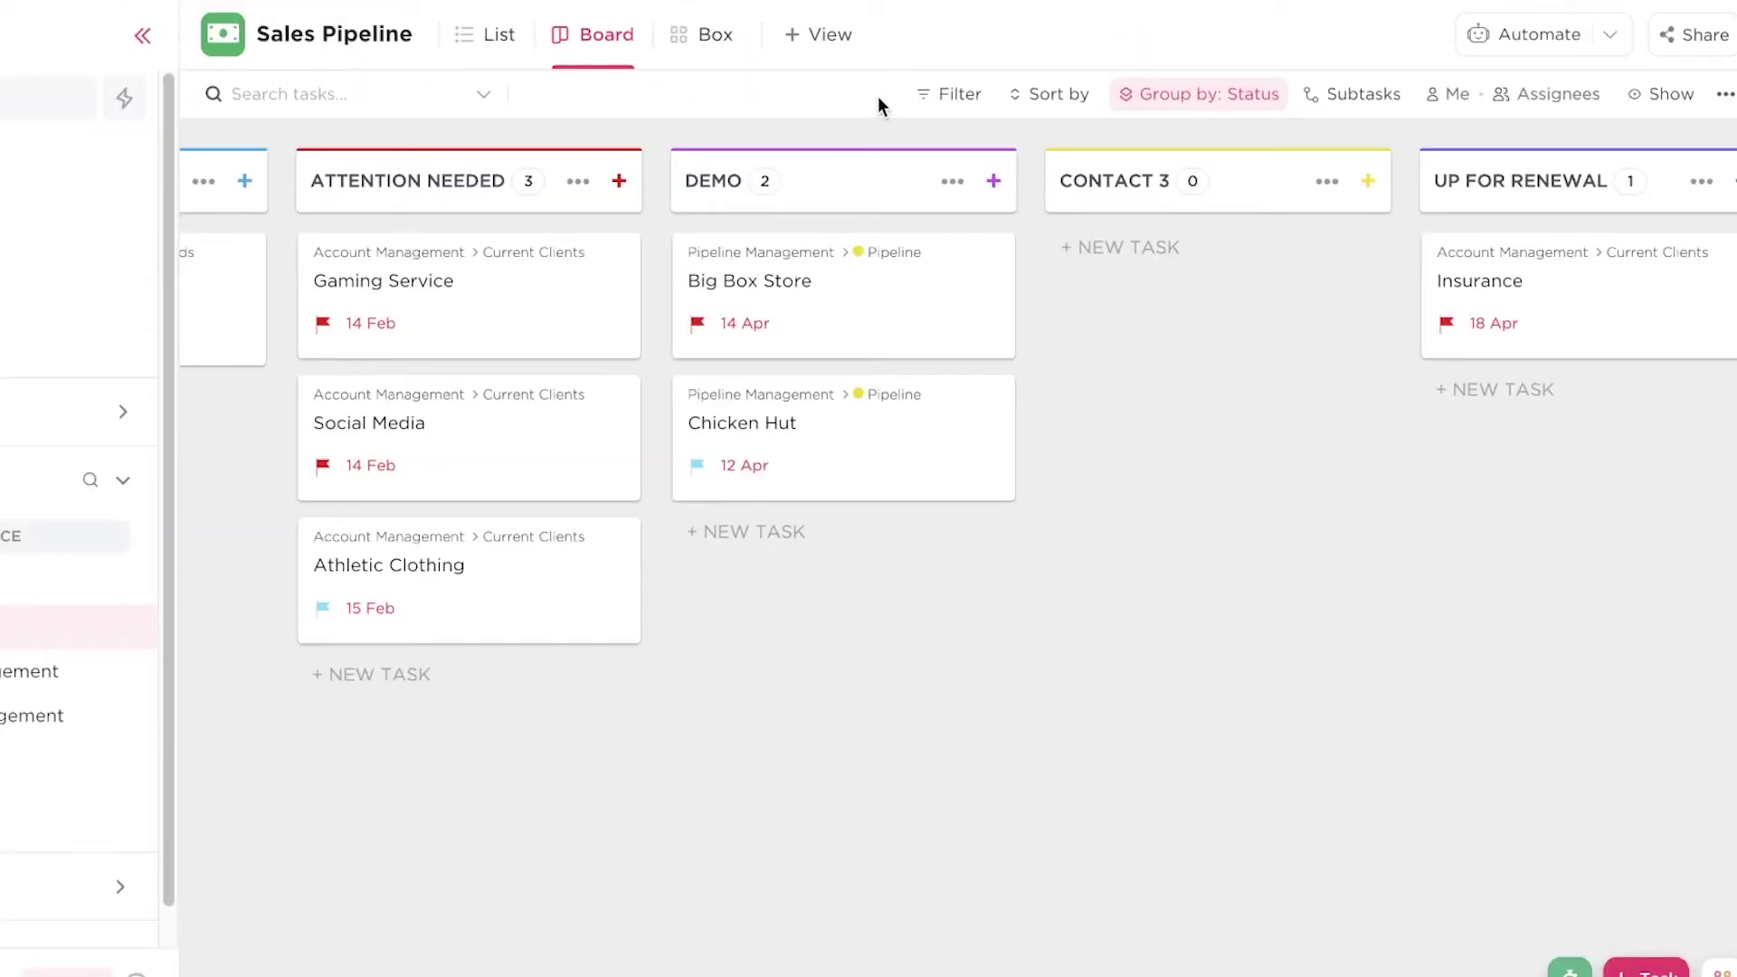
click(817, 34)
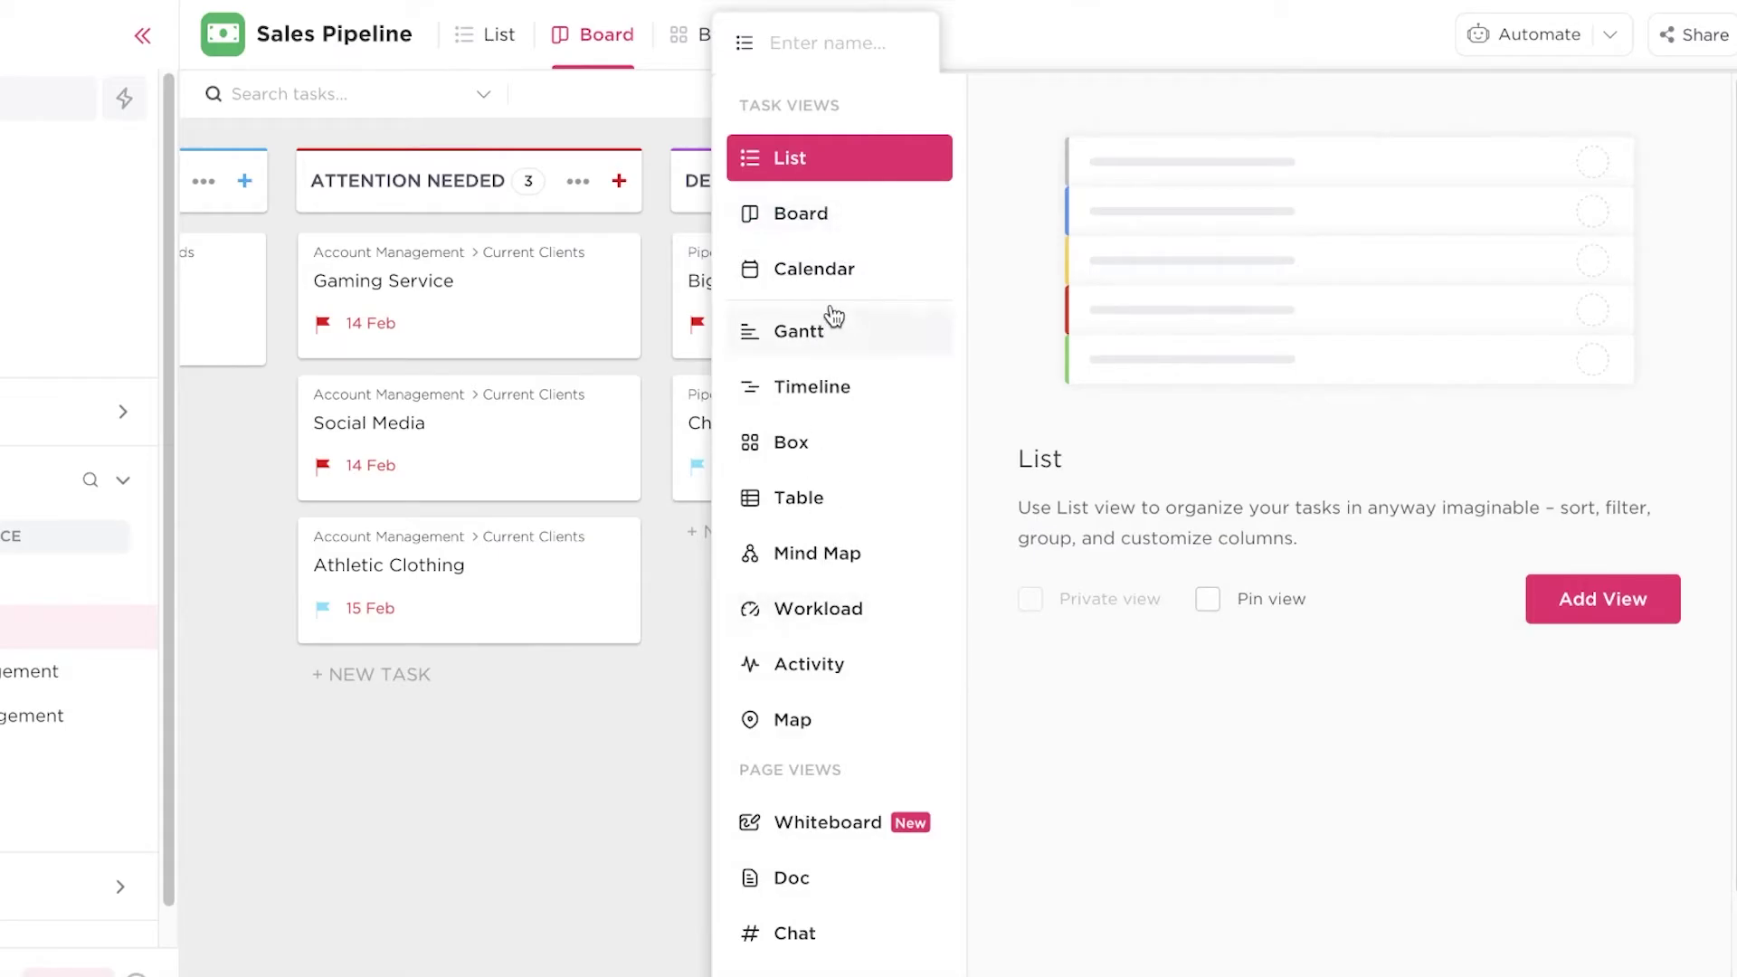
Add a Calendar view to Sales Pipeline, then return Home and expand the Spaces list
click(830, 270)
click(1552, 593)
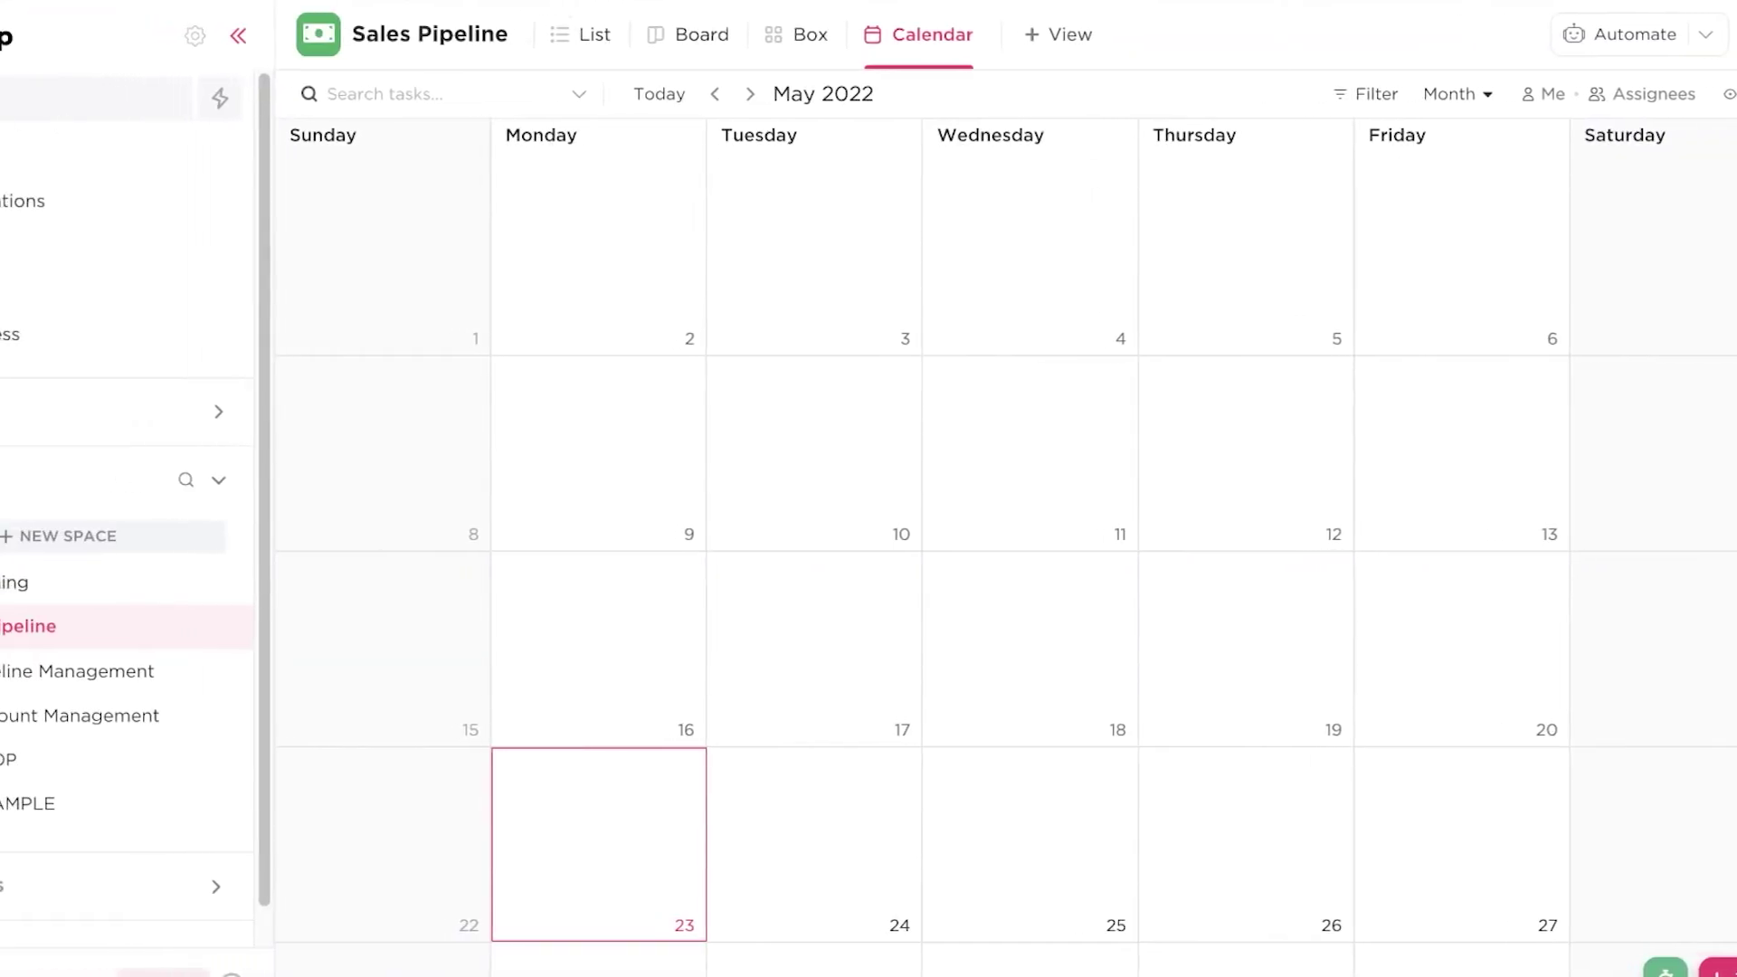
click(144, 152)
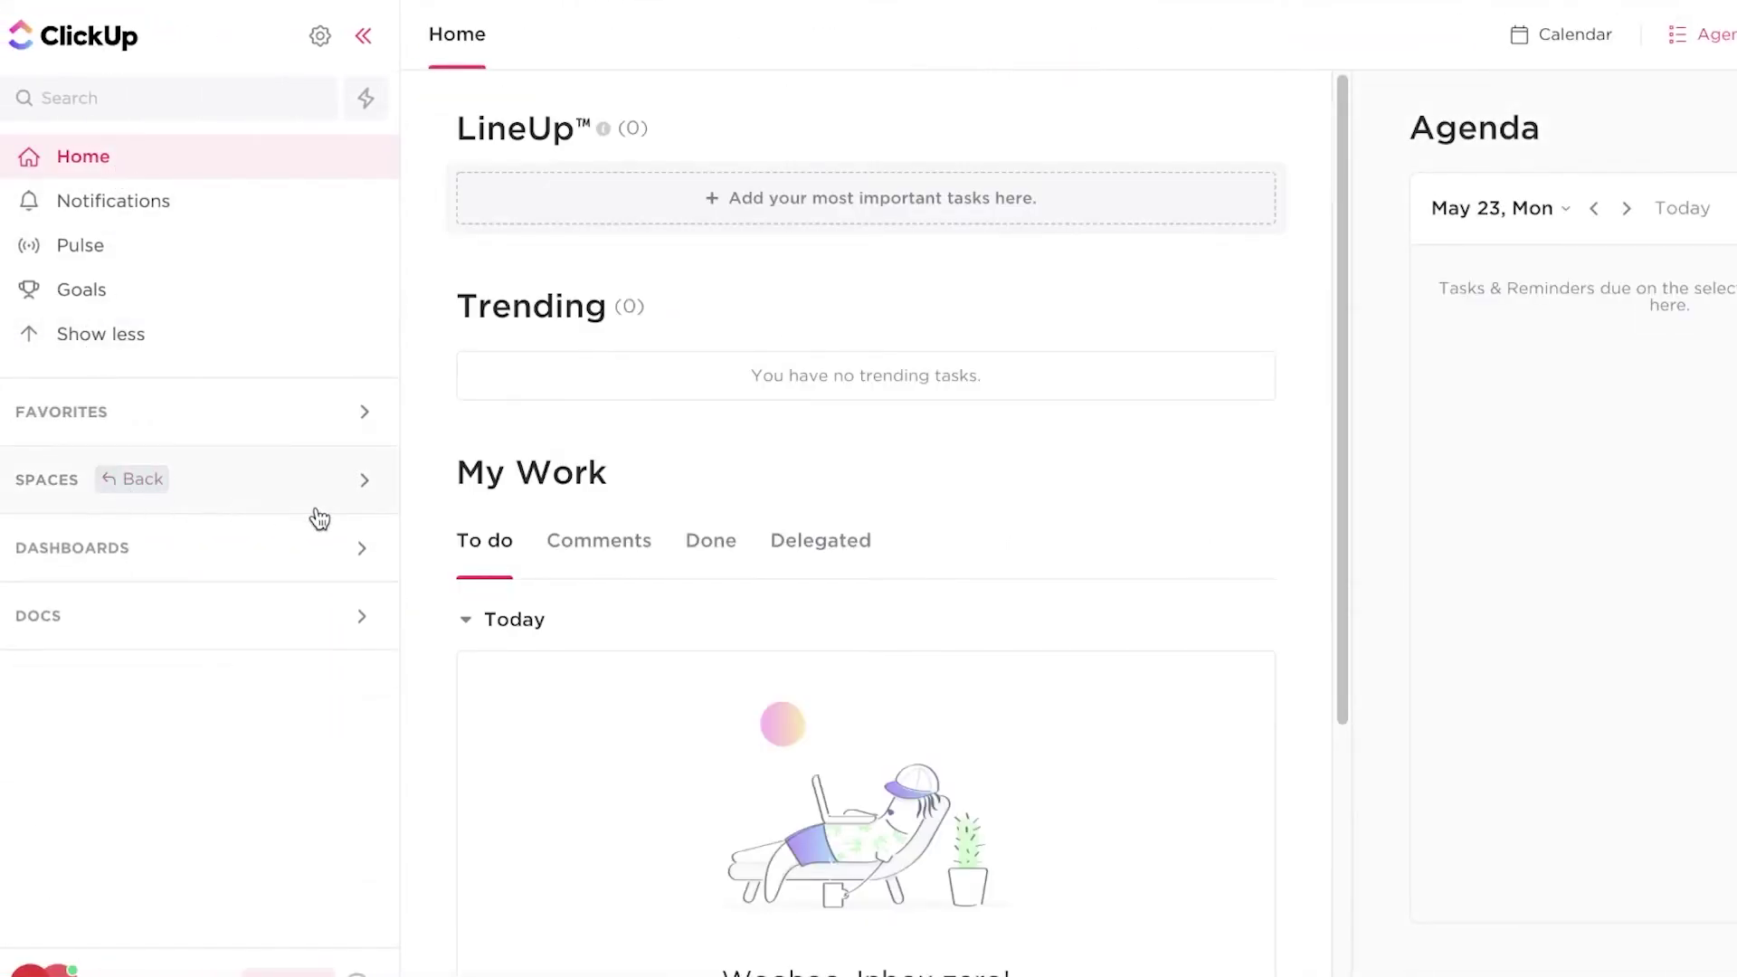
click(326, 497)
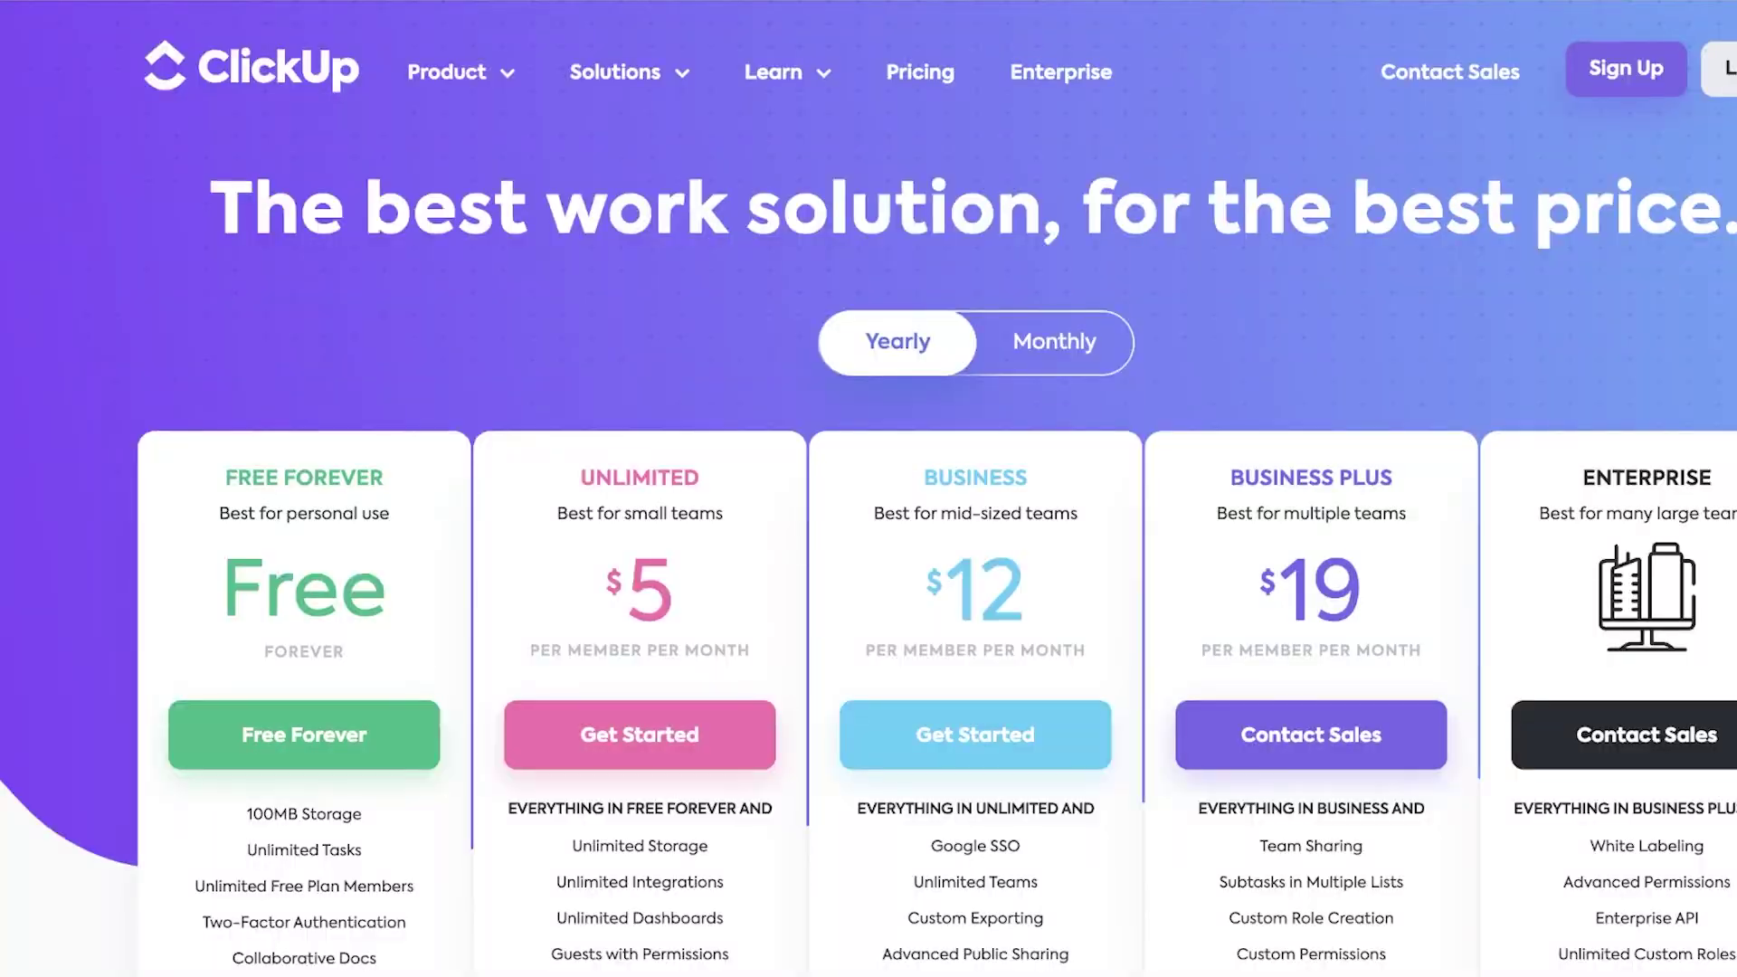
scroll(311, 532, down, 3)
scroll(275, 475, up, 1)
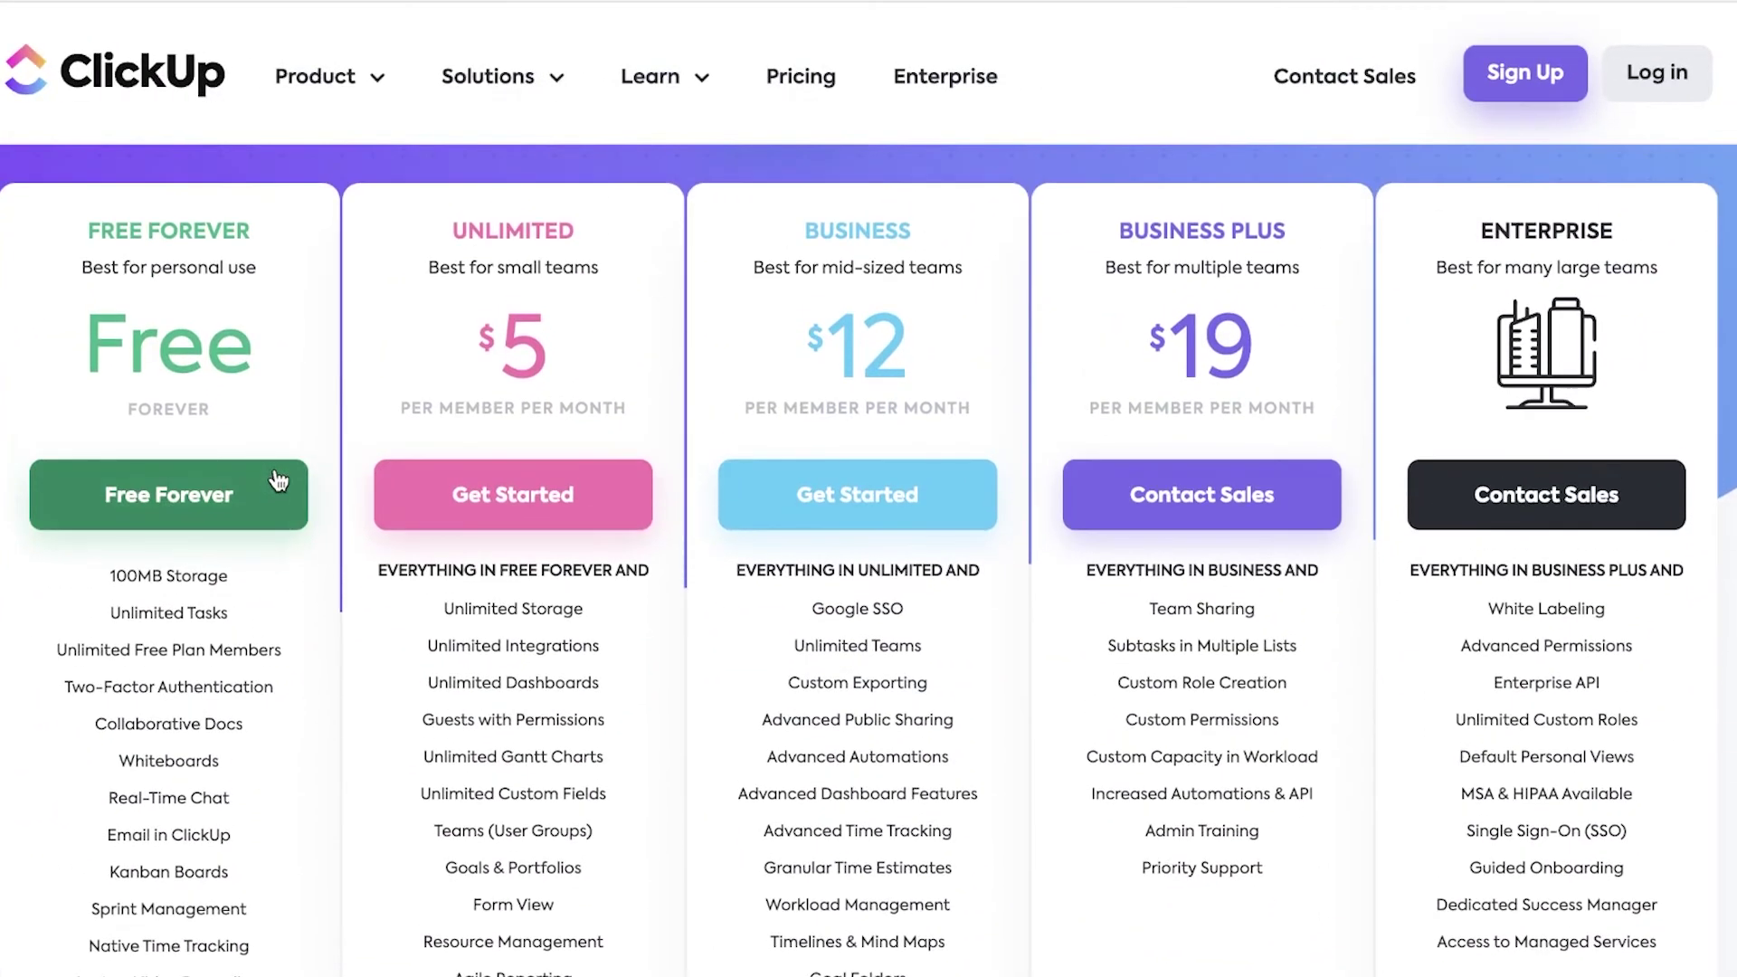
scroll(271, 462, down, 1)
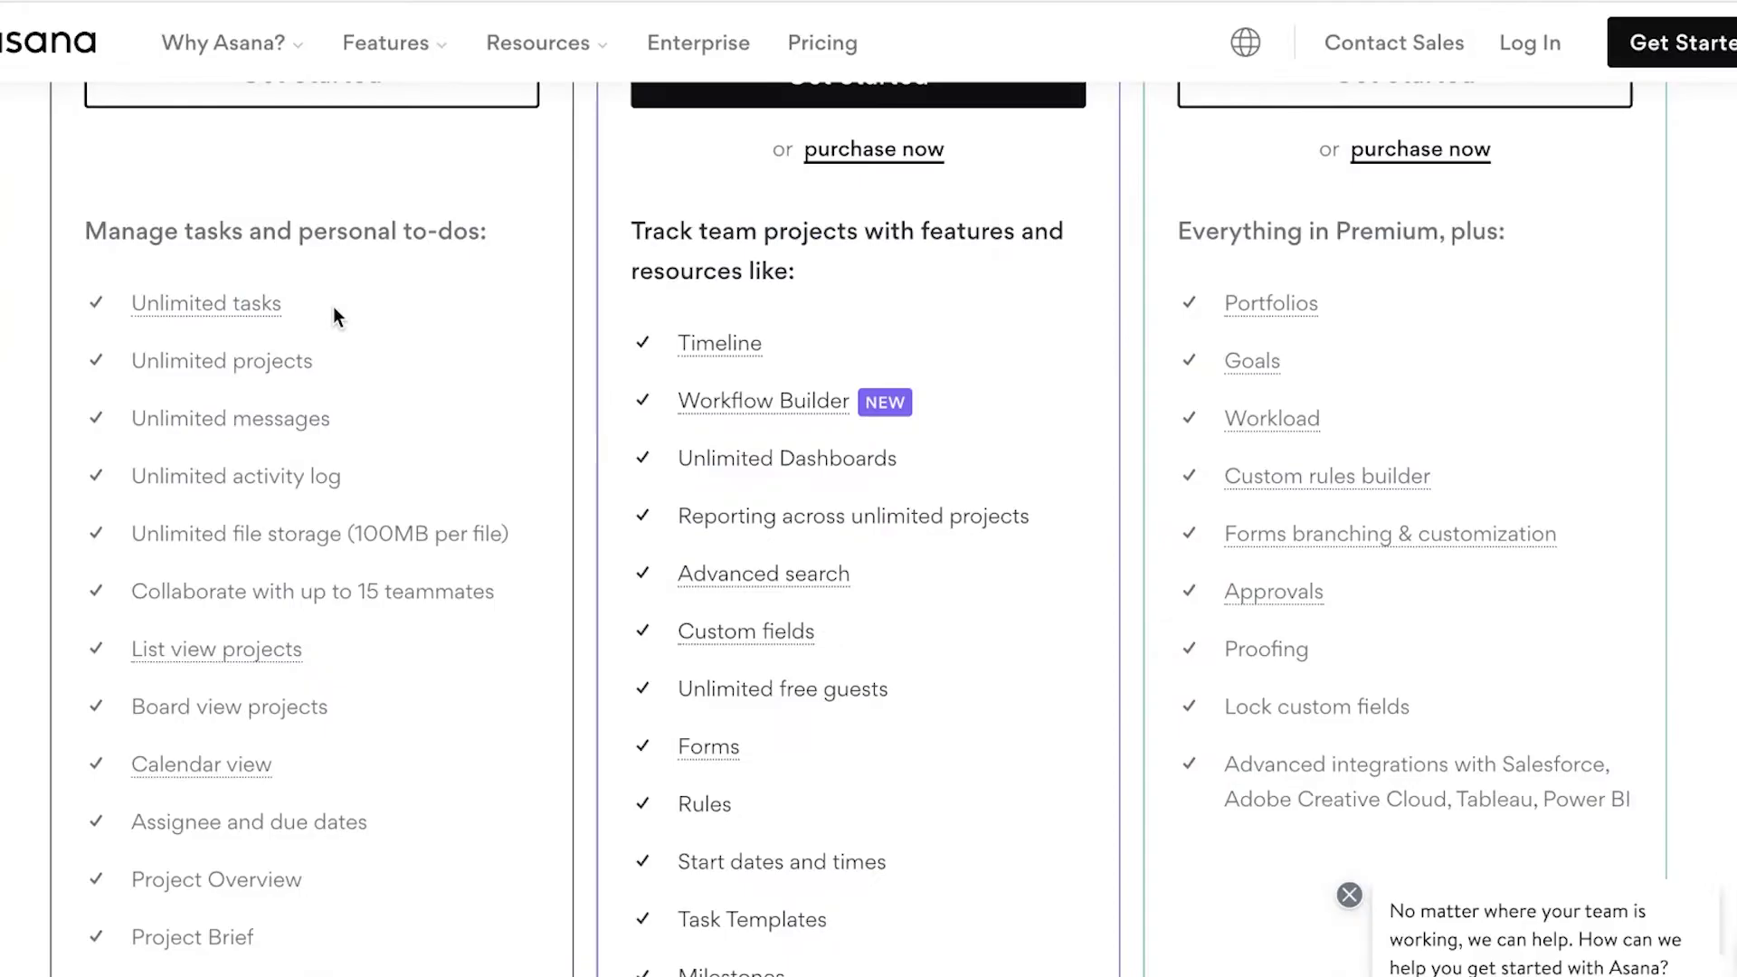
scroll(333, 306, up, 2)
scroll(337, 310, up, 4)
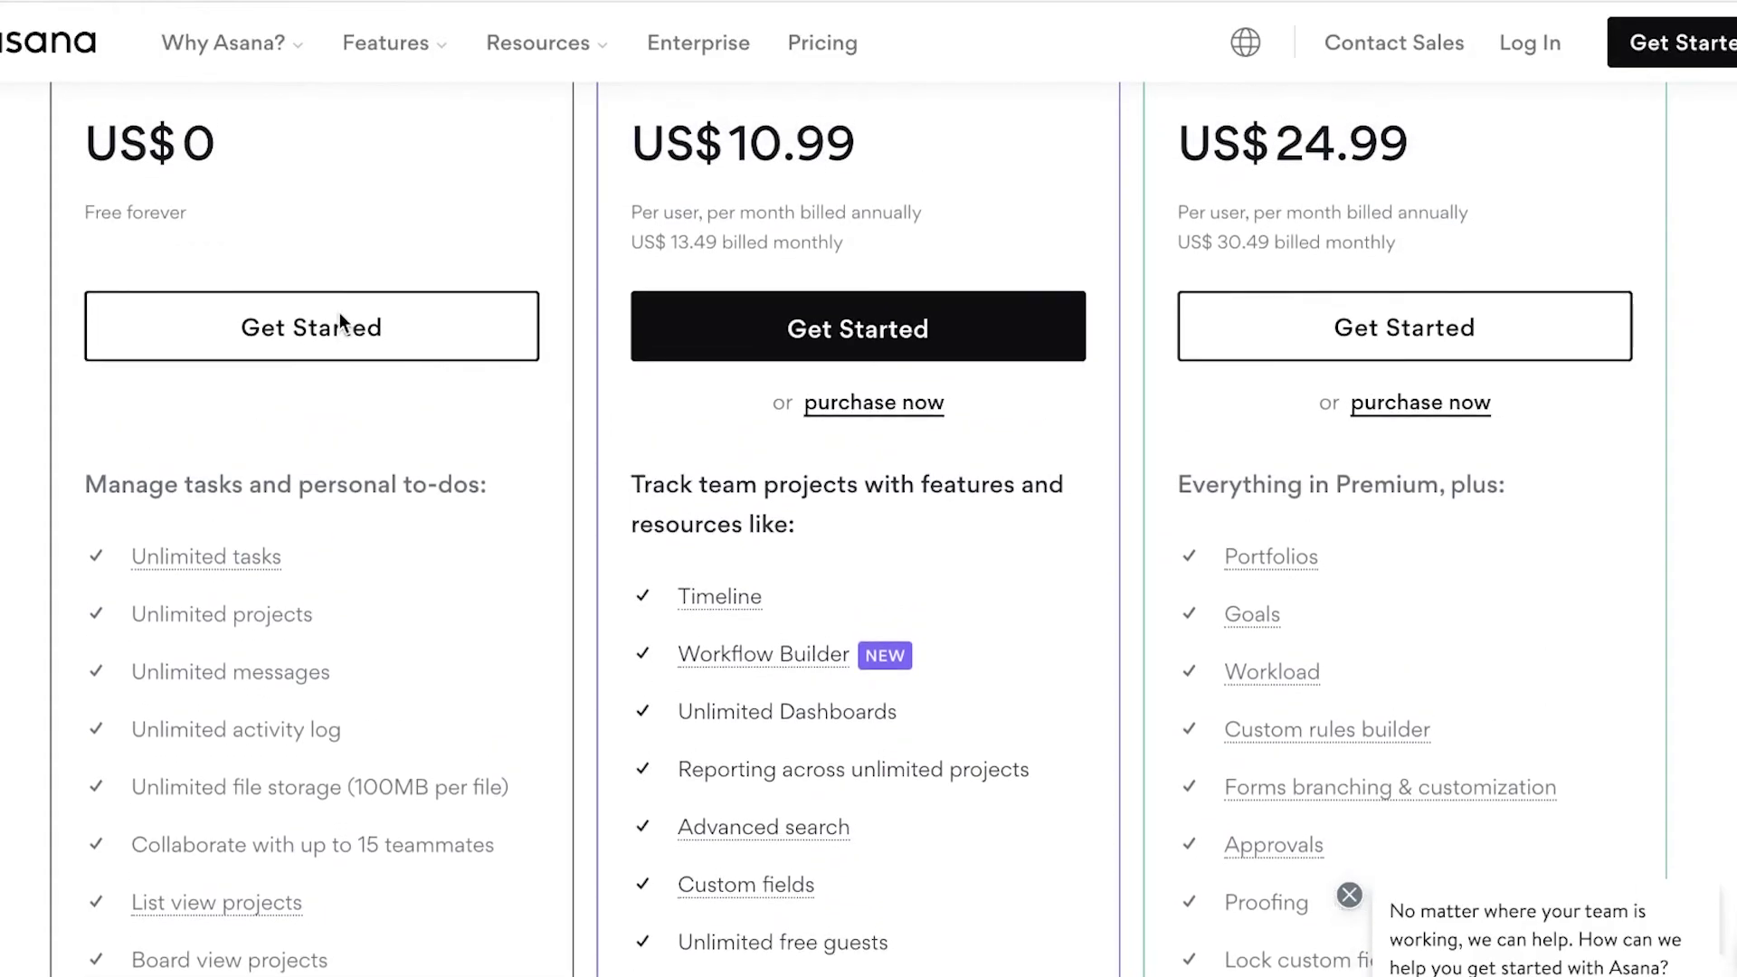
scroll(340, 314, down, 4)
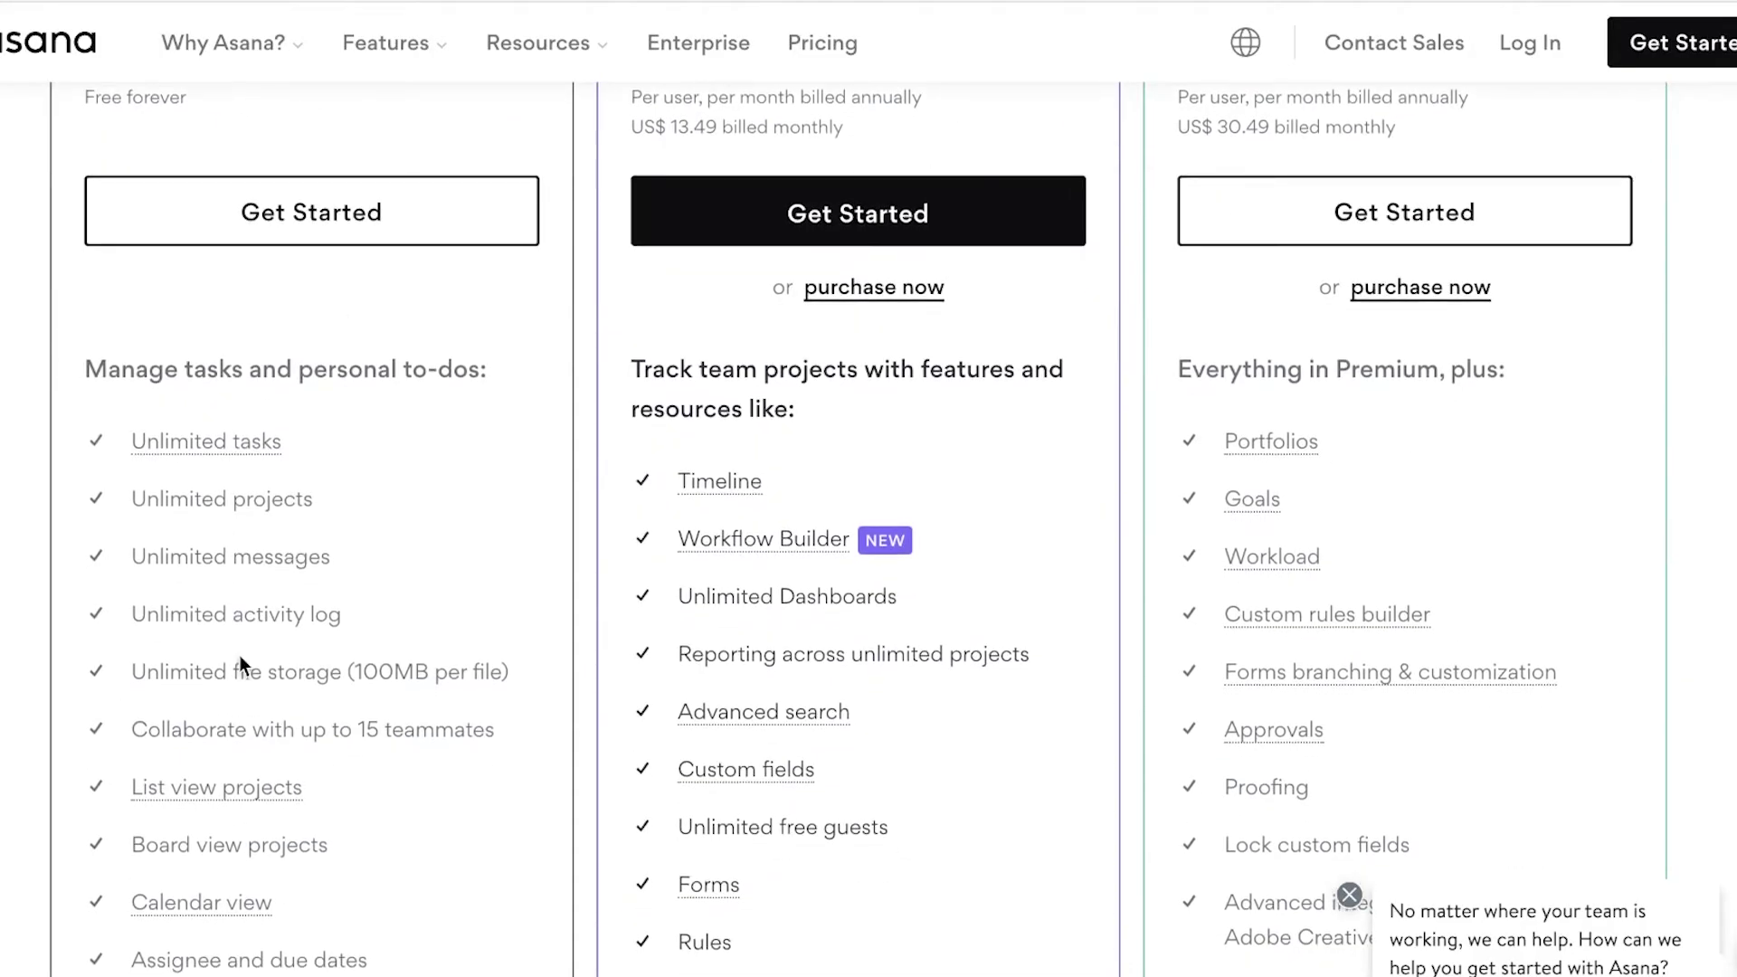
drag(136, 749, 536, 729)
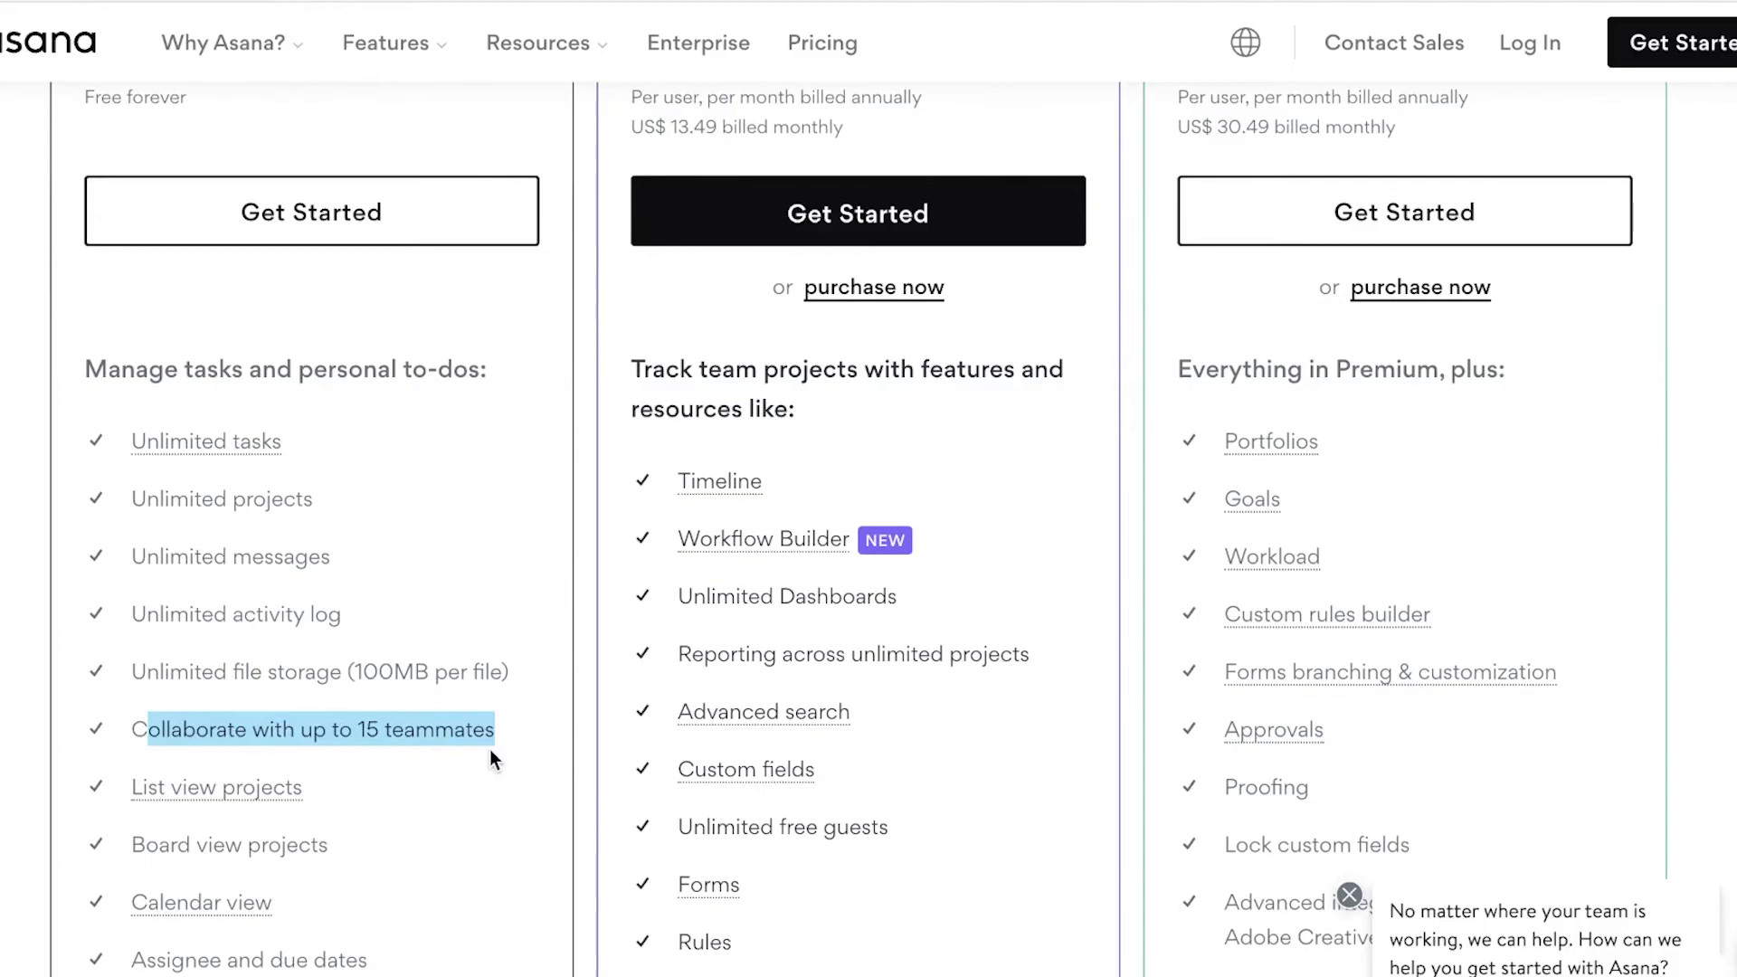
click(496, 729)
drag(129, 729, 443, 737)
scroll(543, 695, up, 4)
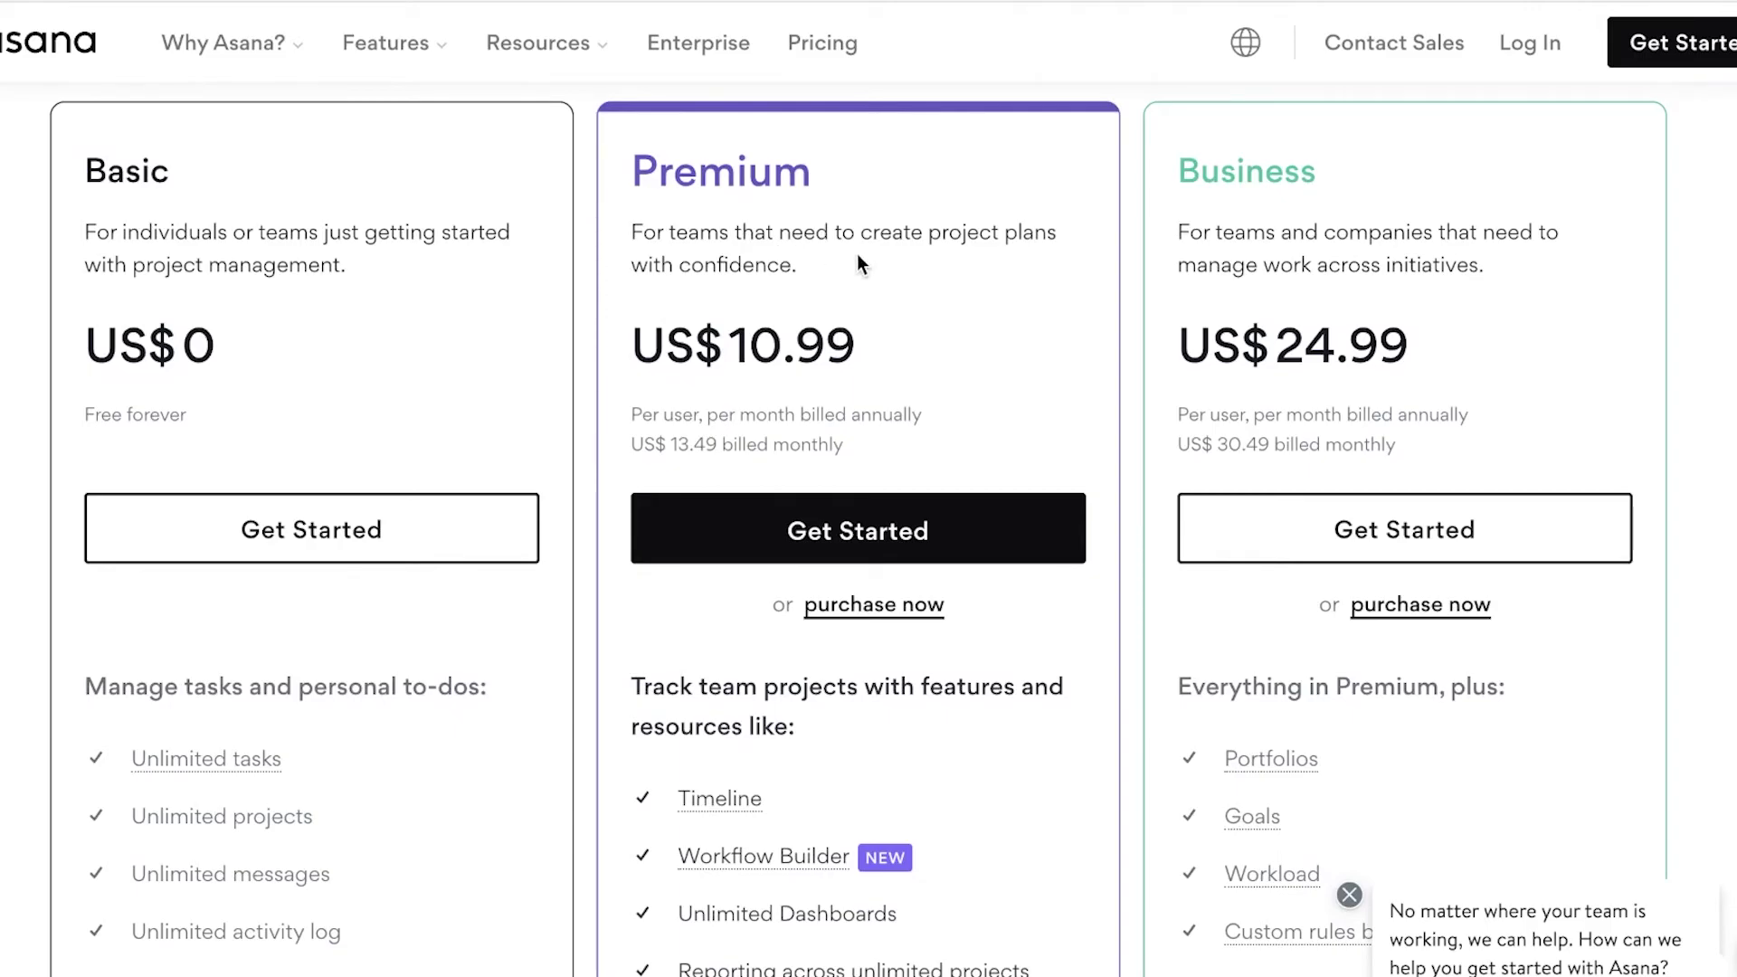
scroll(856, 264, down, 4)
click(344, 507)
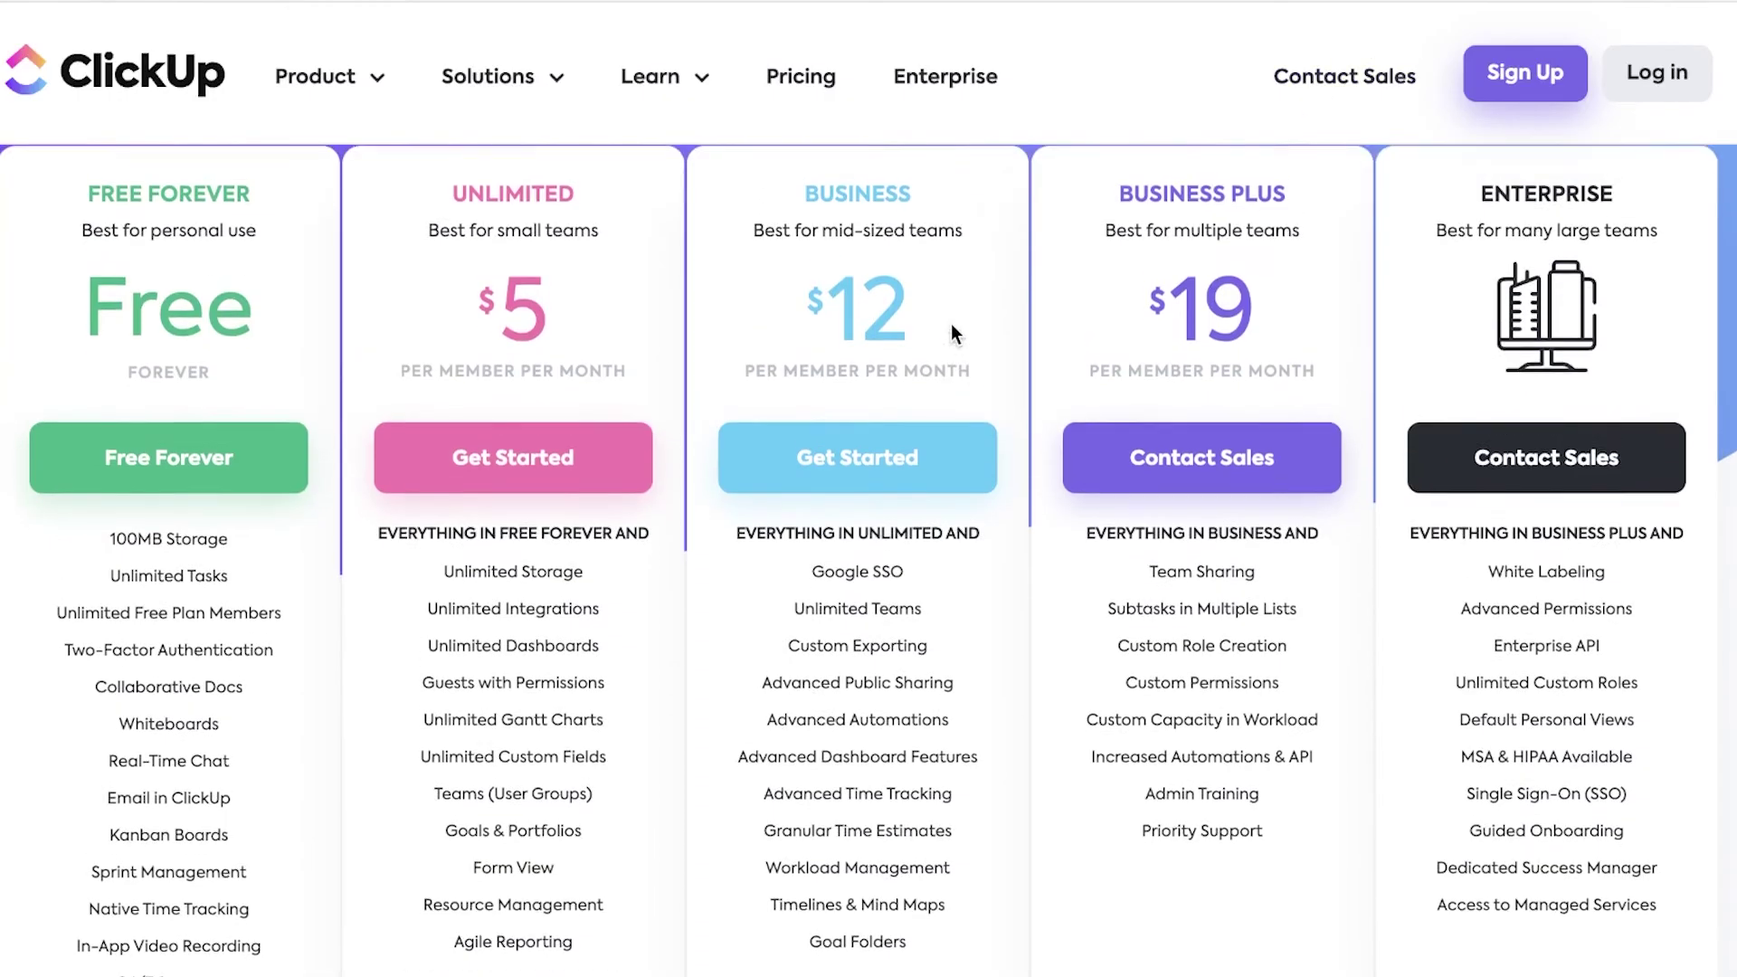
scroll(951, 326, up, 1)
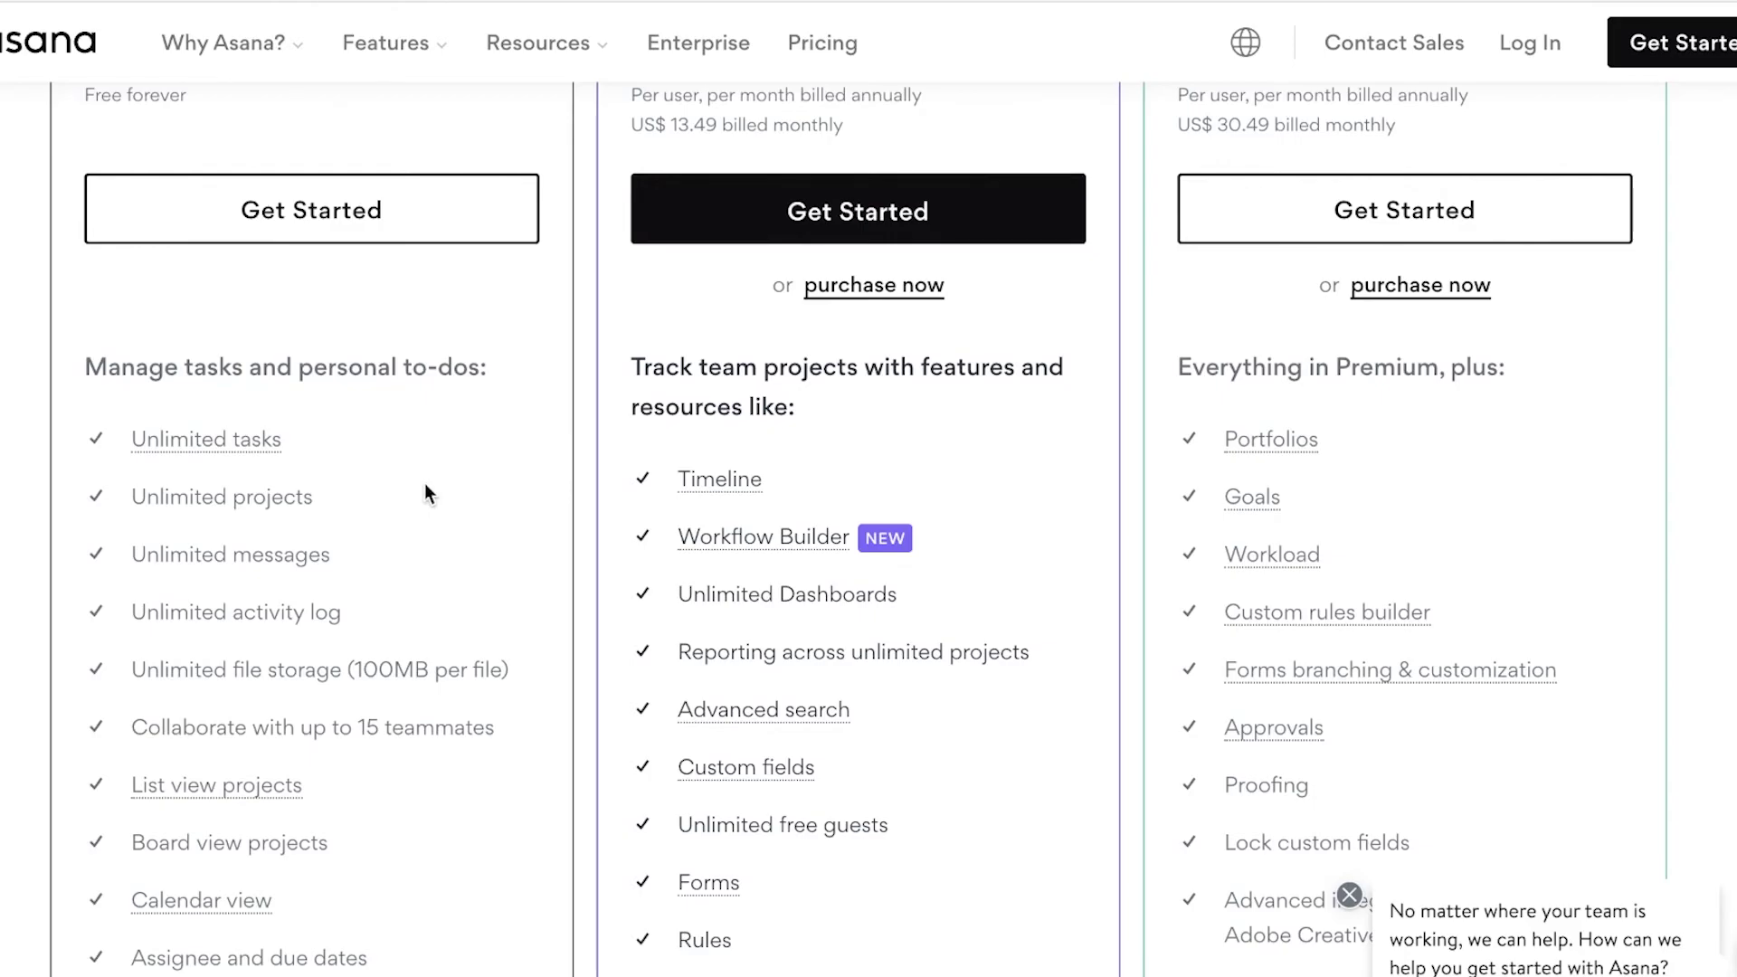
scroll(422, 487, down, 1)
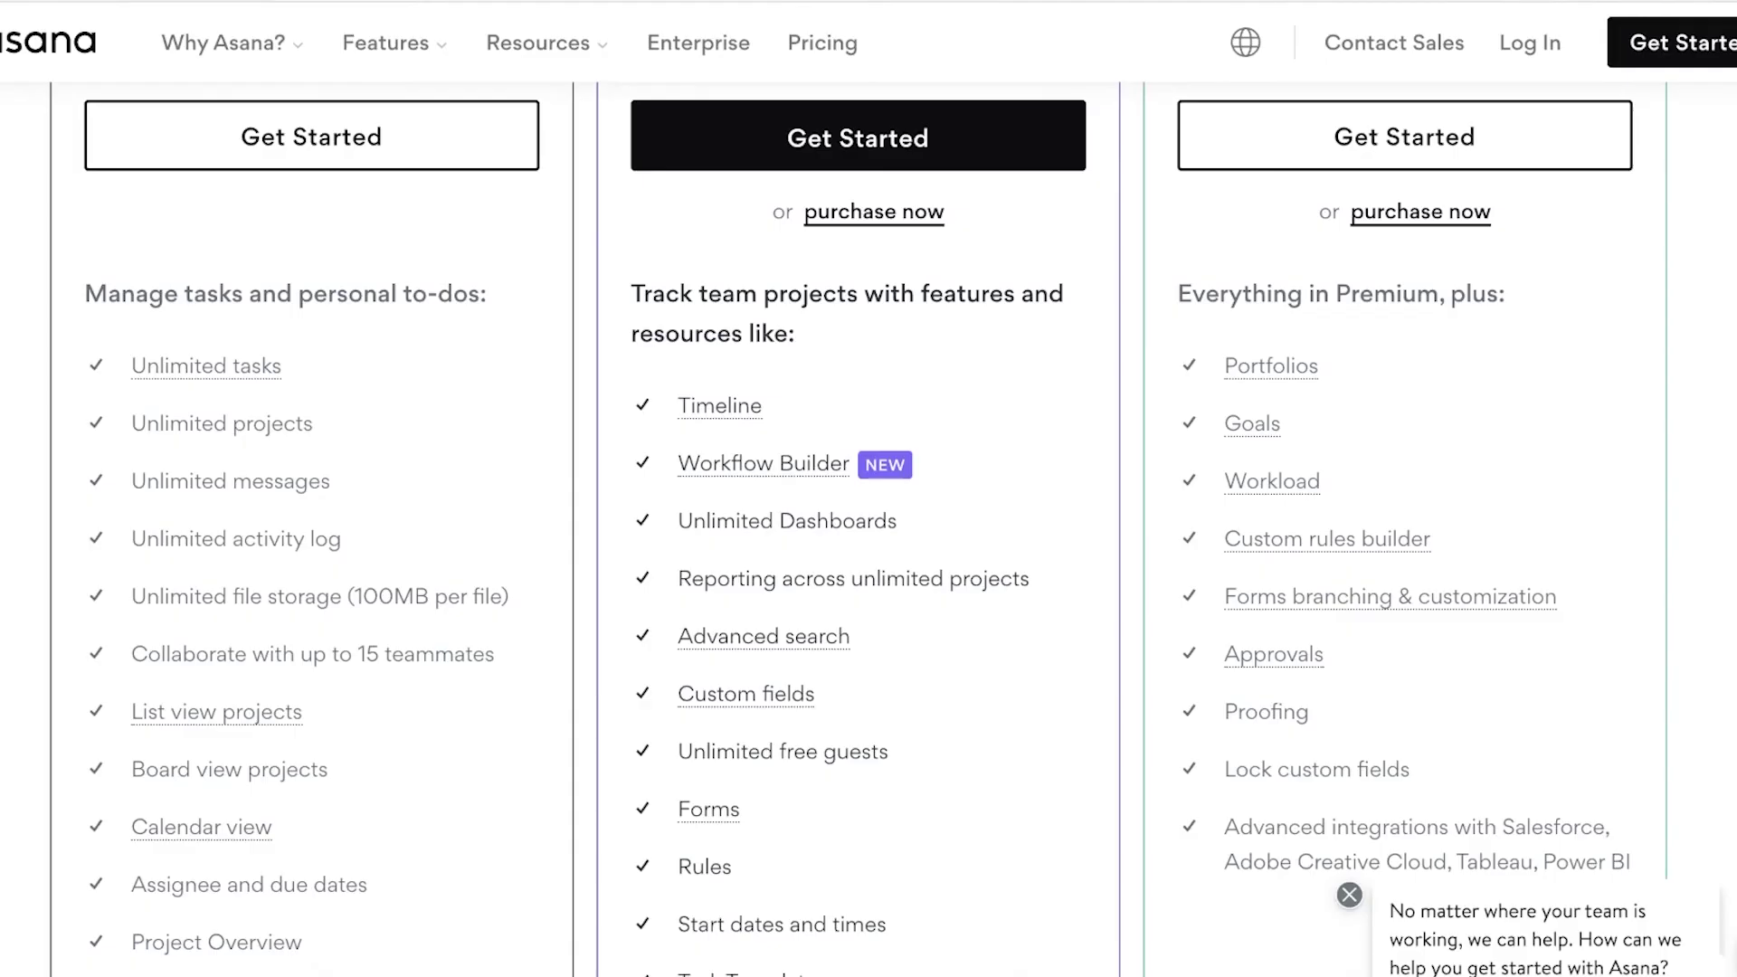
scroll(1395, 349, up, 4)
scroll(1395, 350, up, 1)
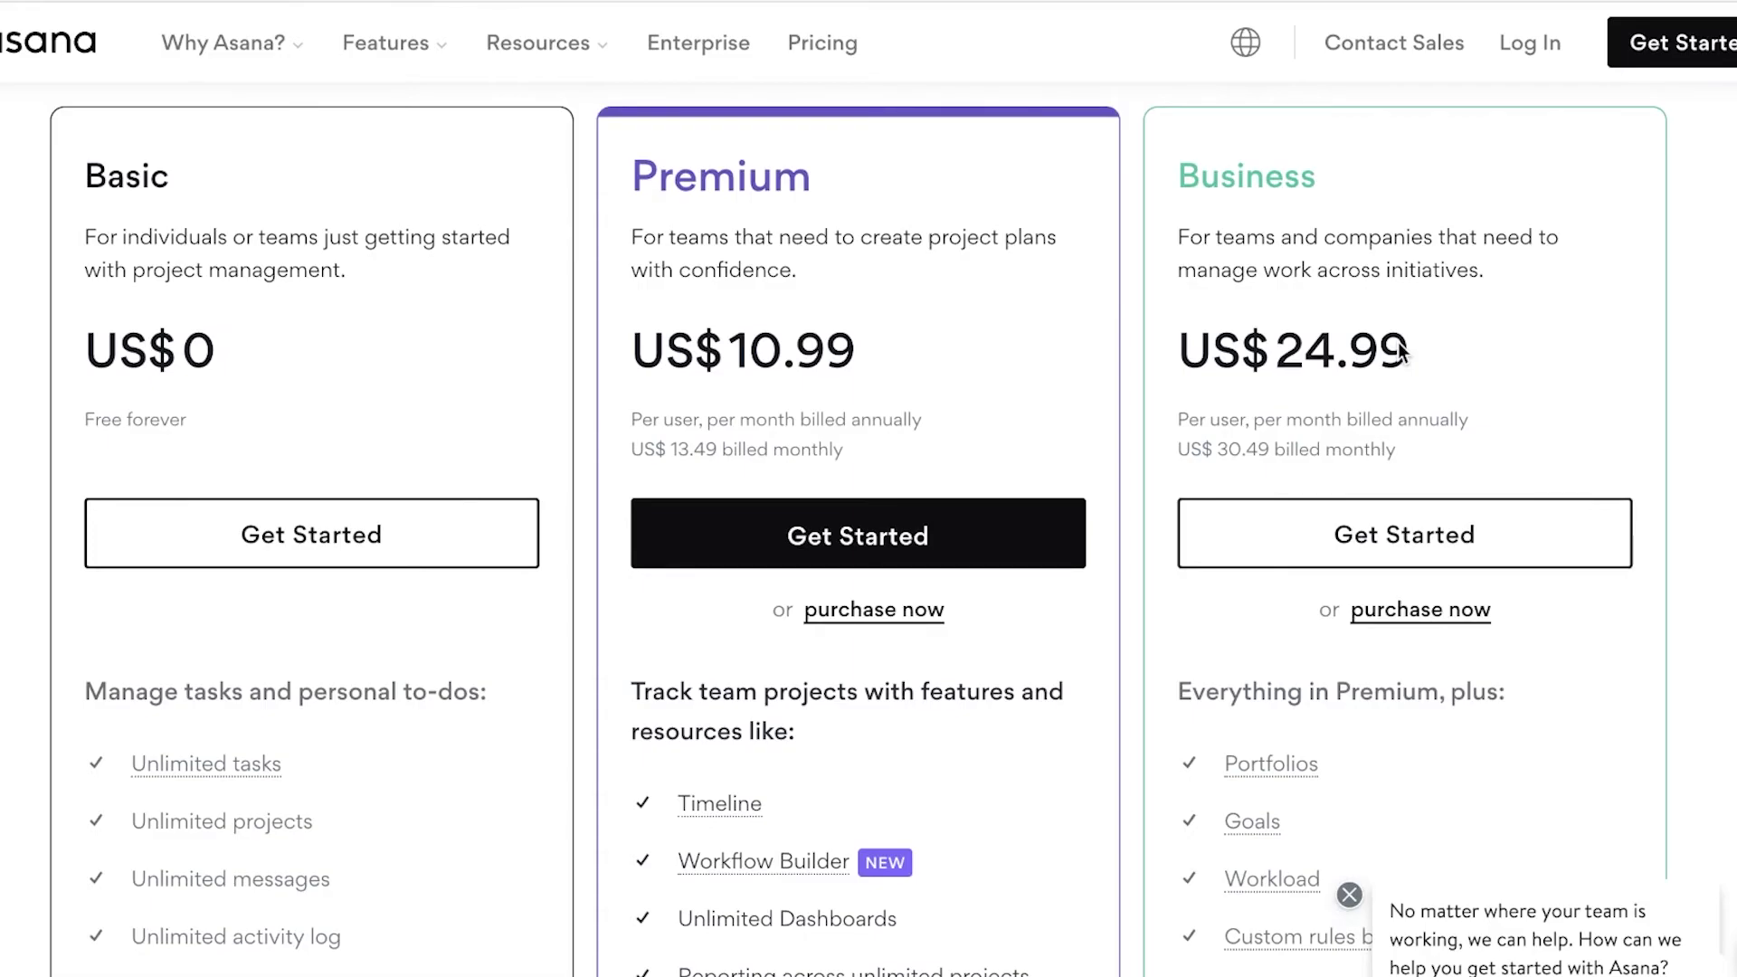
scroll(1400, 351, up, 3)
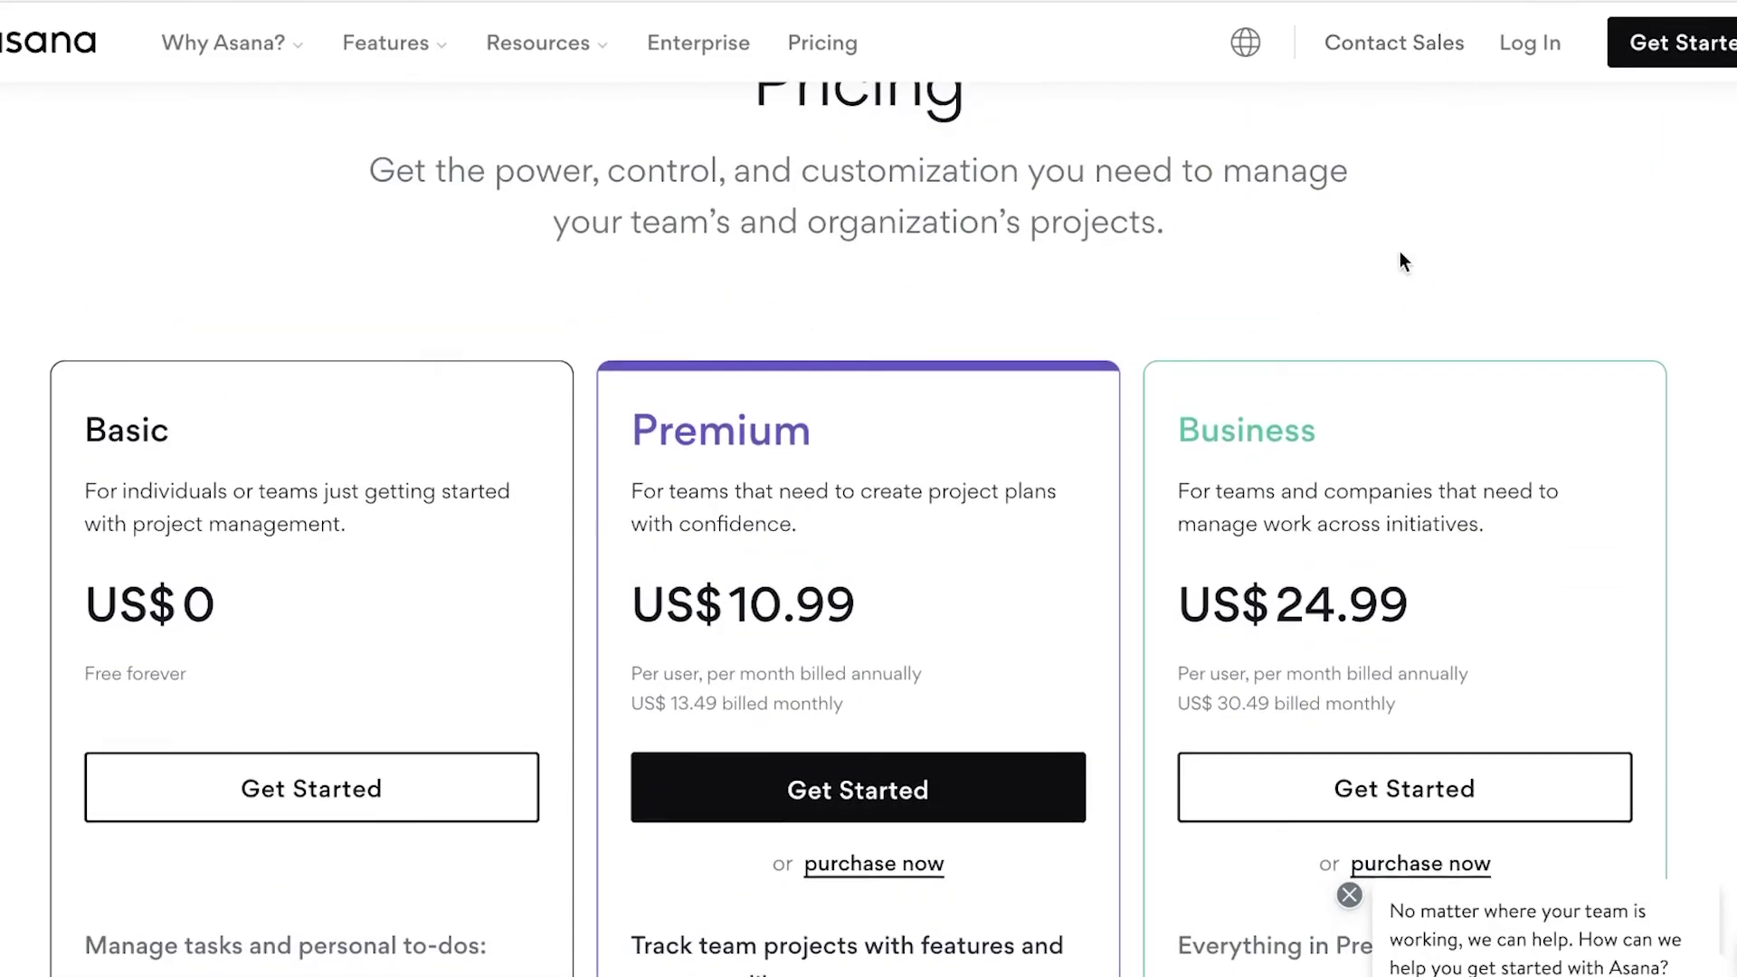
scroll(1395, 271, down, 5)
scroll(1393, 278, down, 3)
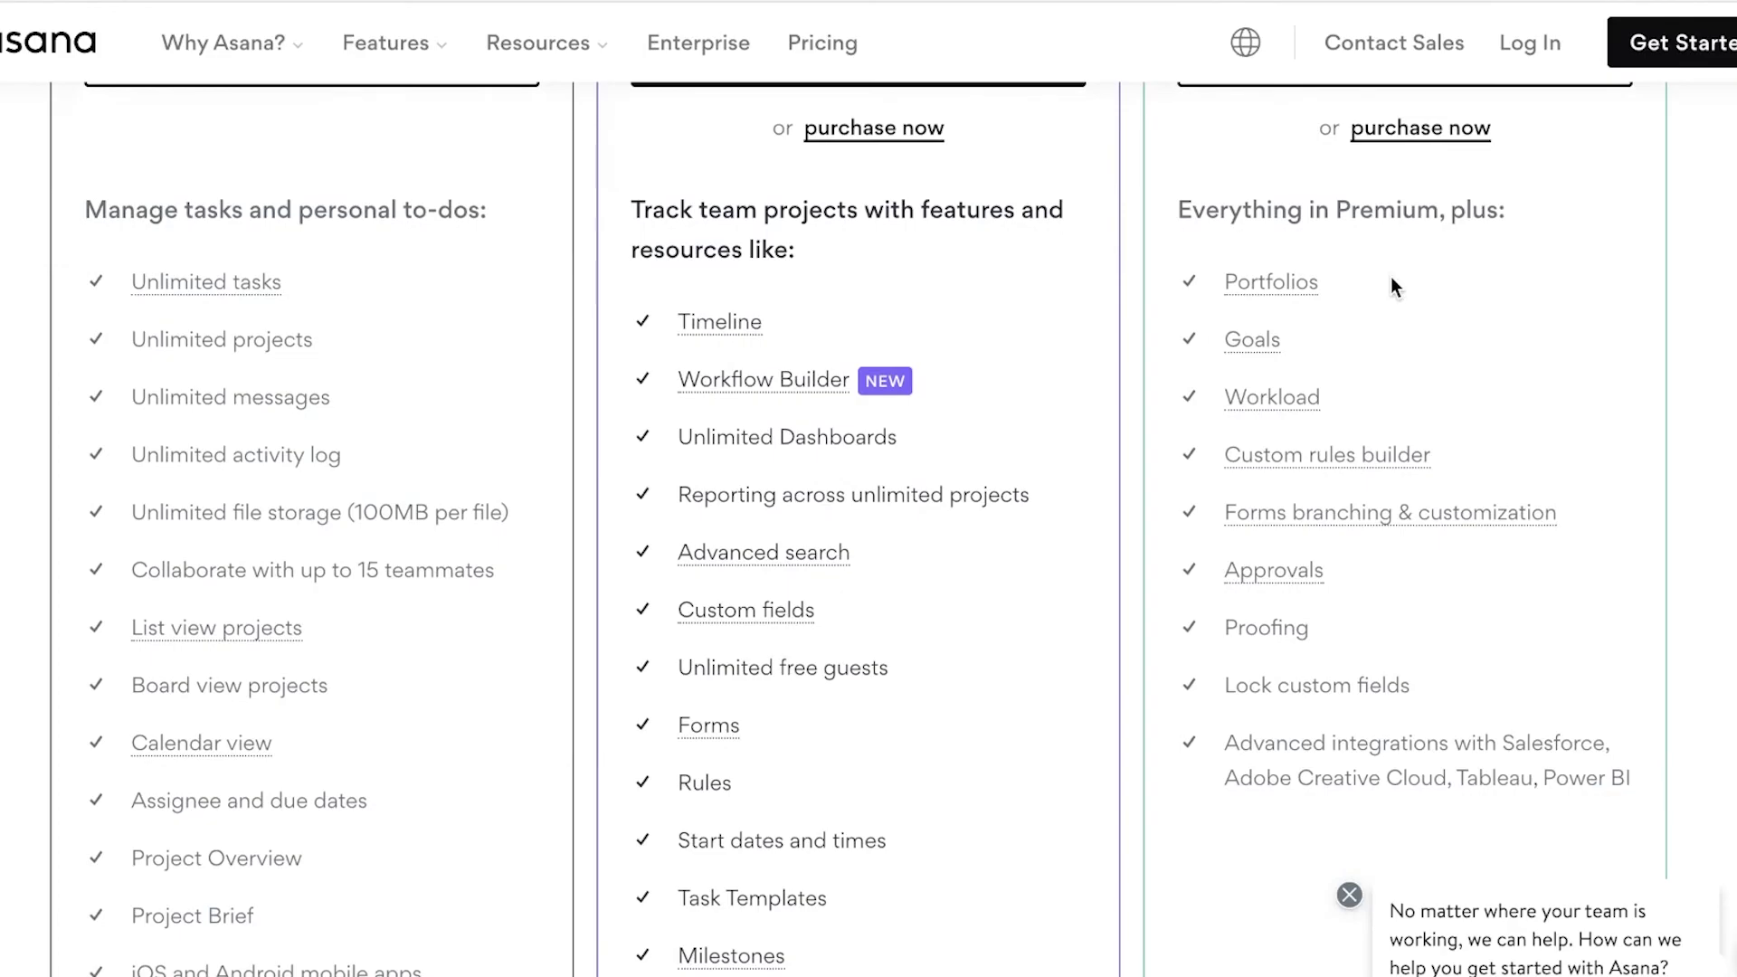
scroll(1390, 279, down, 3)
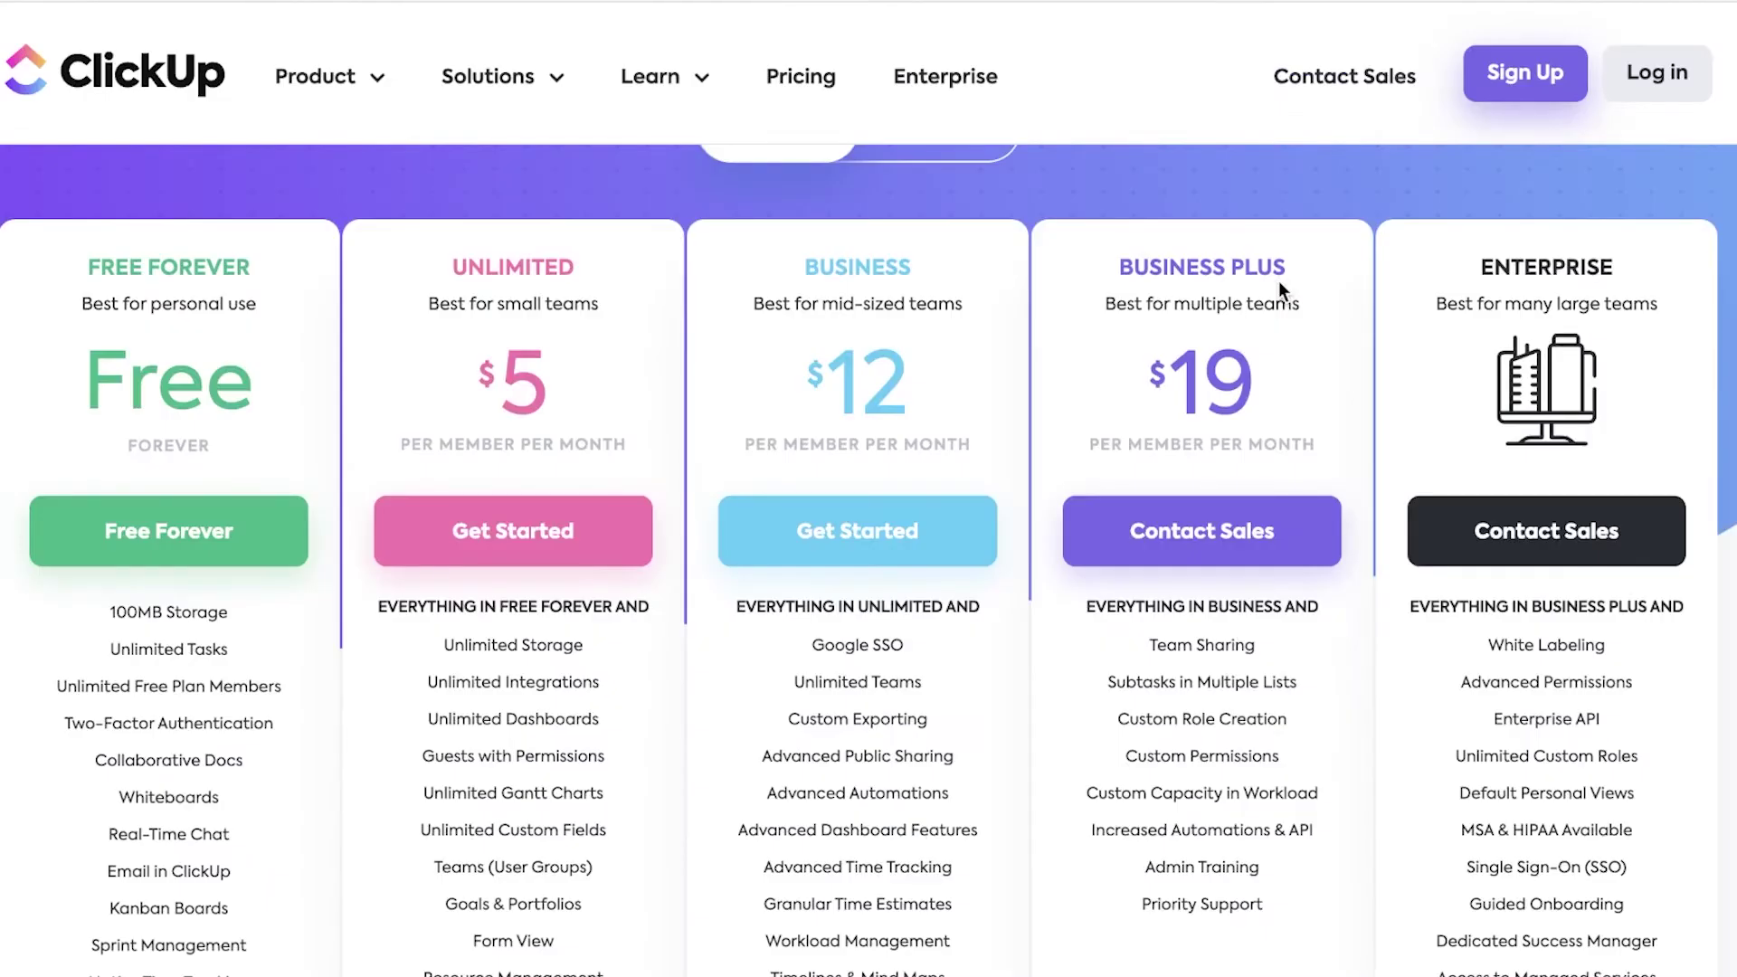
scroll(1279, 282, down, 1)
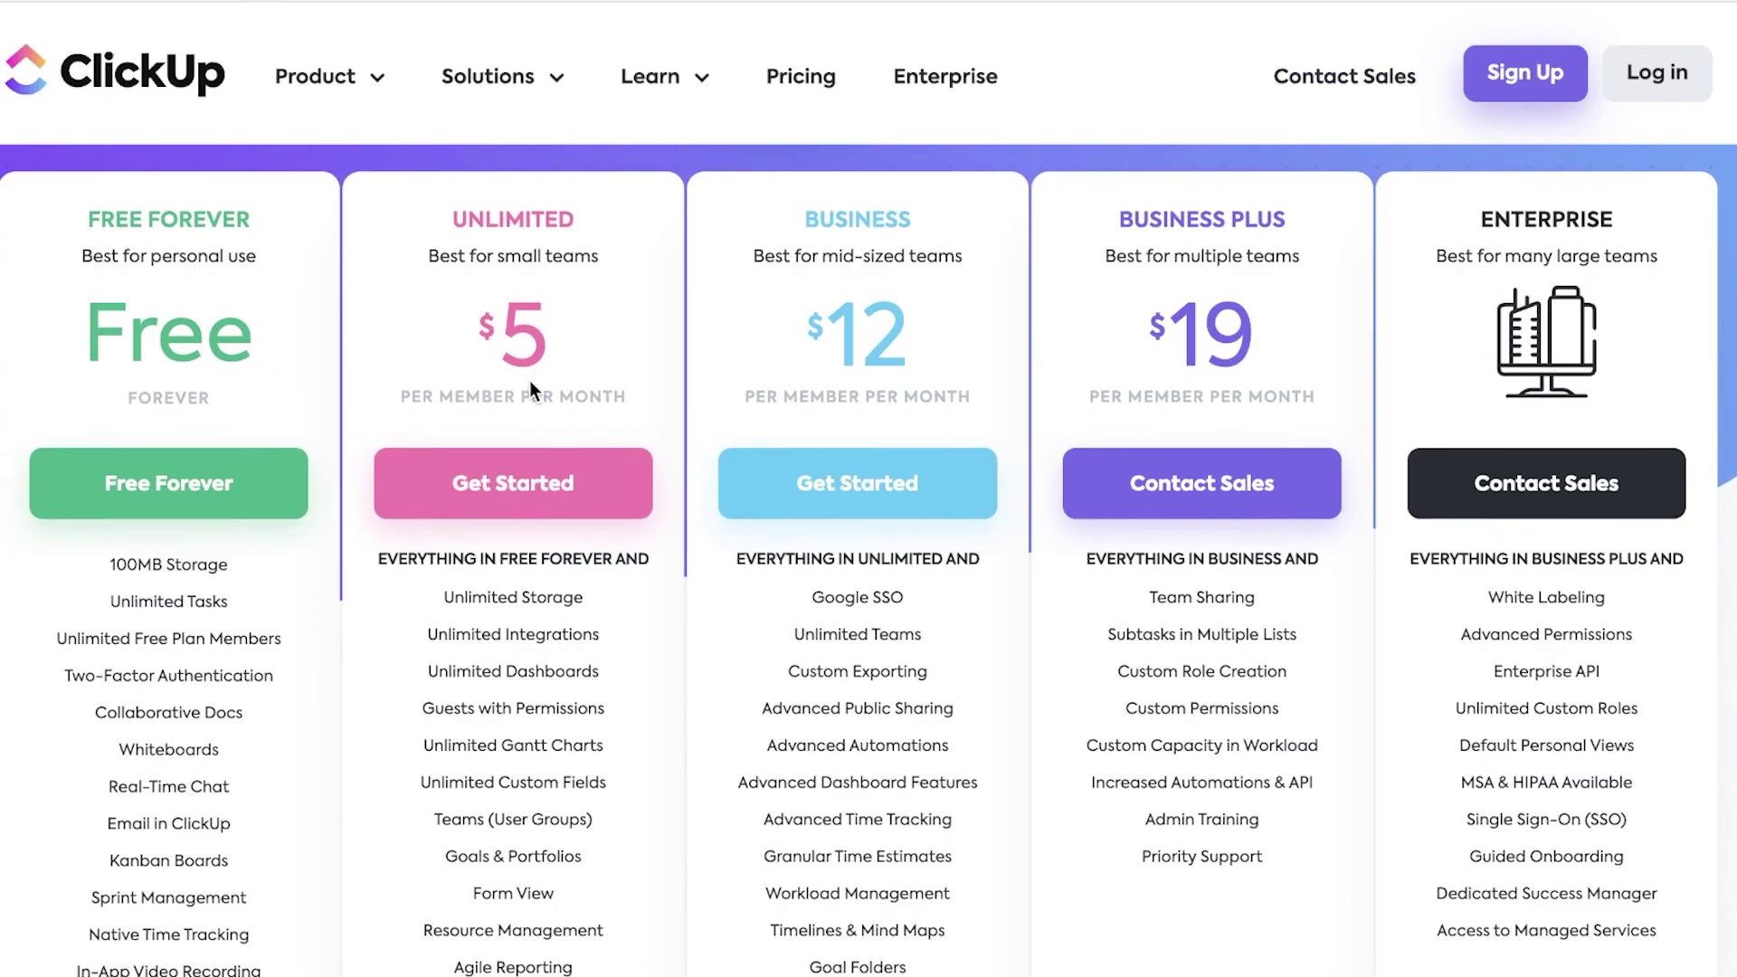
scroll(530, 384, down, 1)
mouse_move(560, 642)
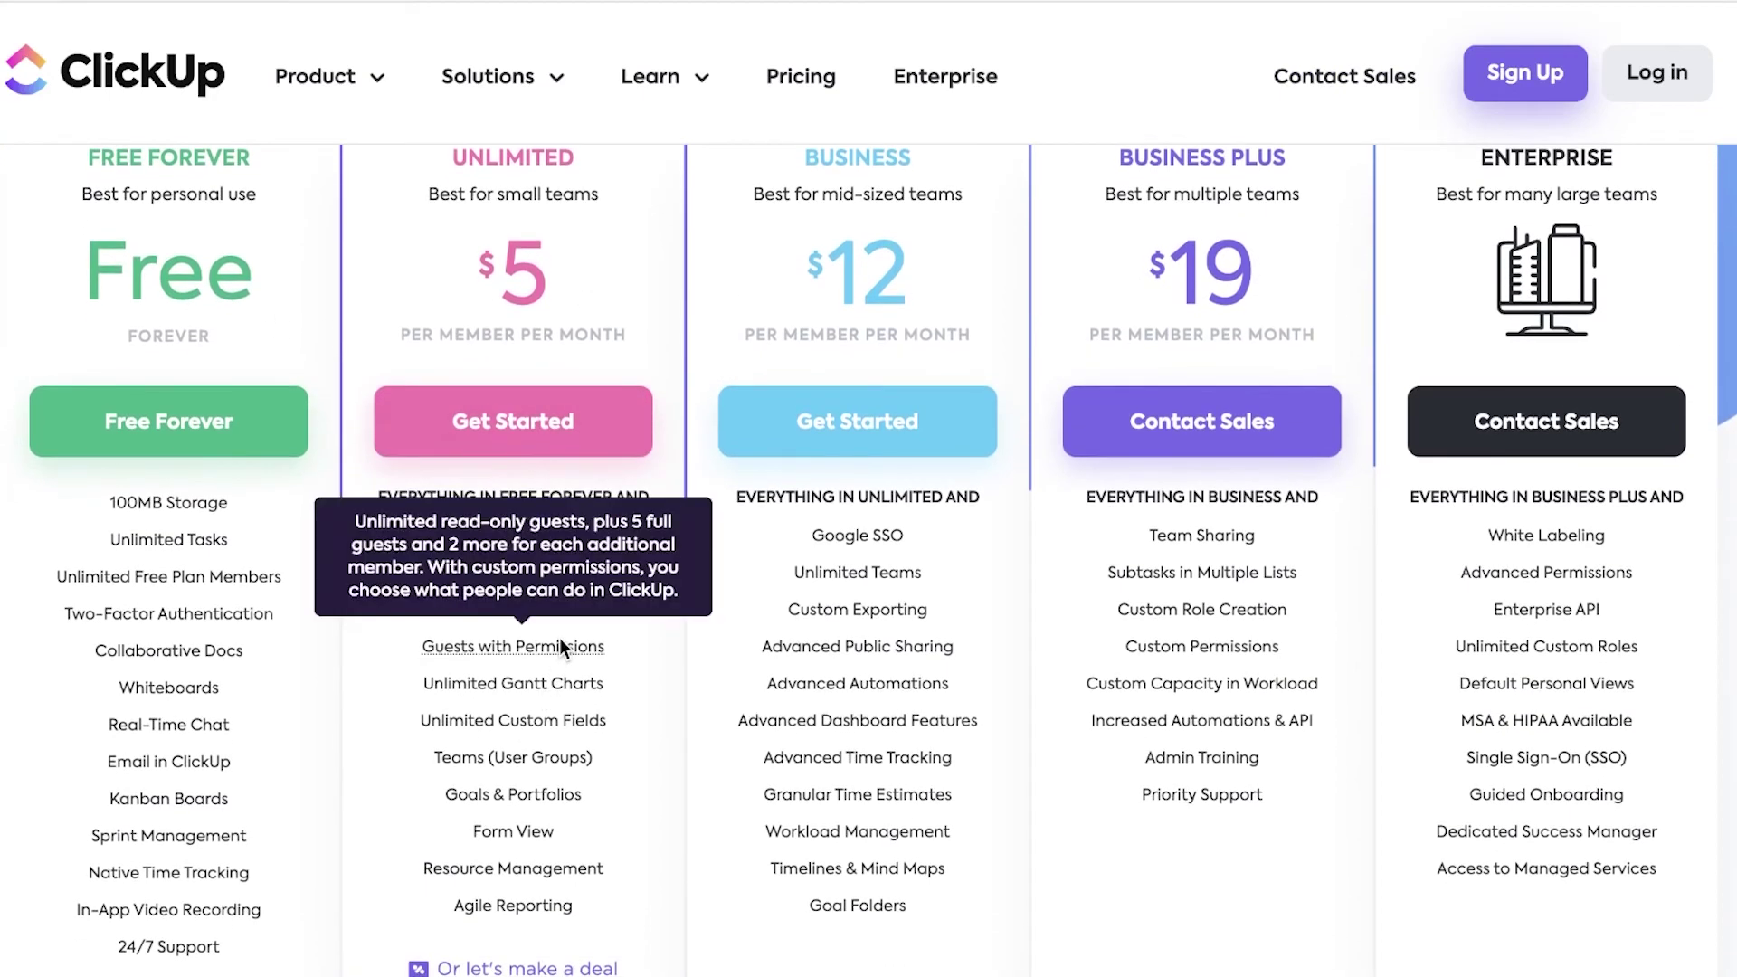
scroll(840, 239, up, 1)
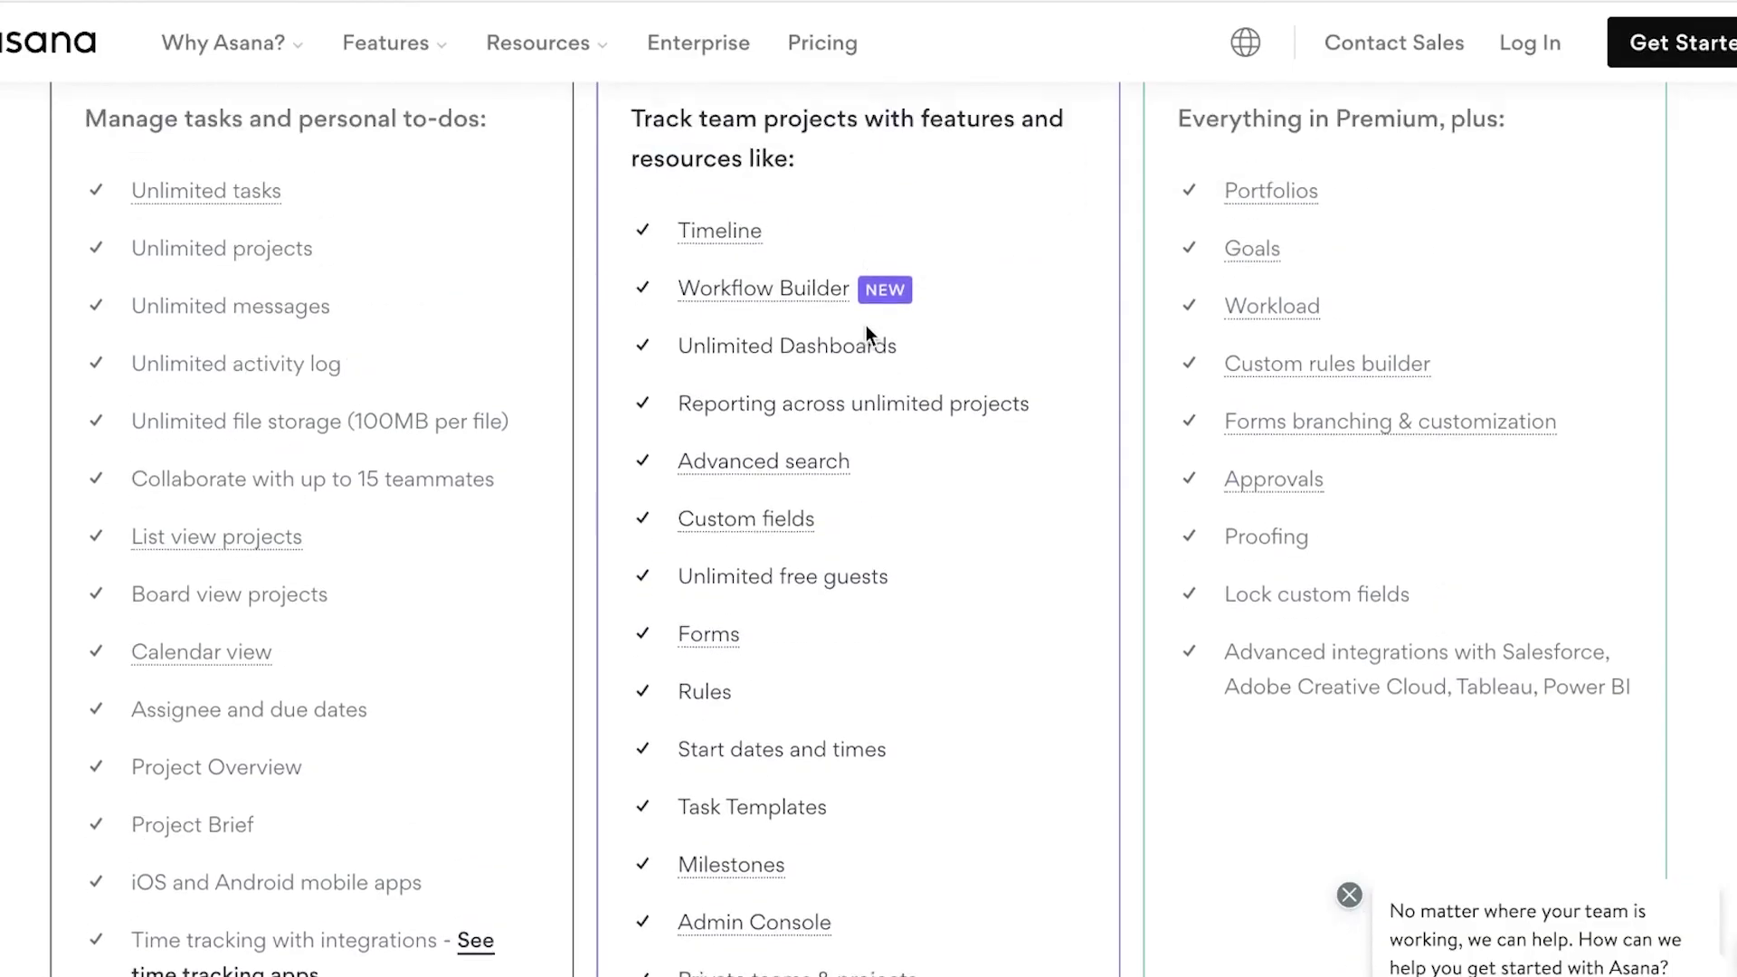
scroll(868, 330, up, 8)
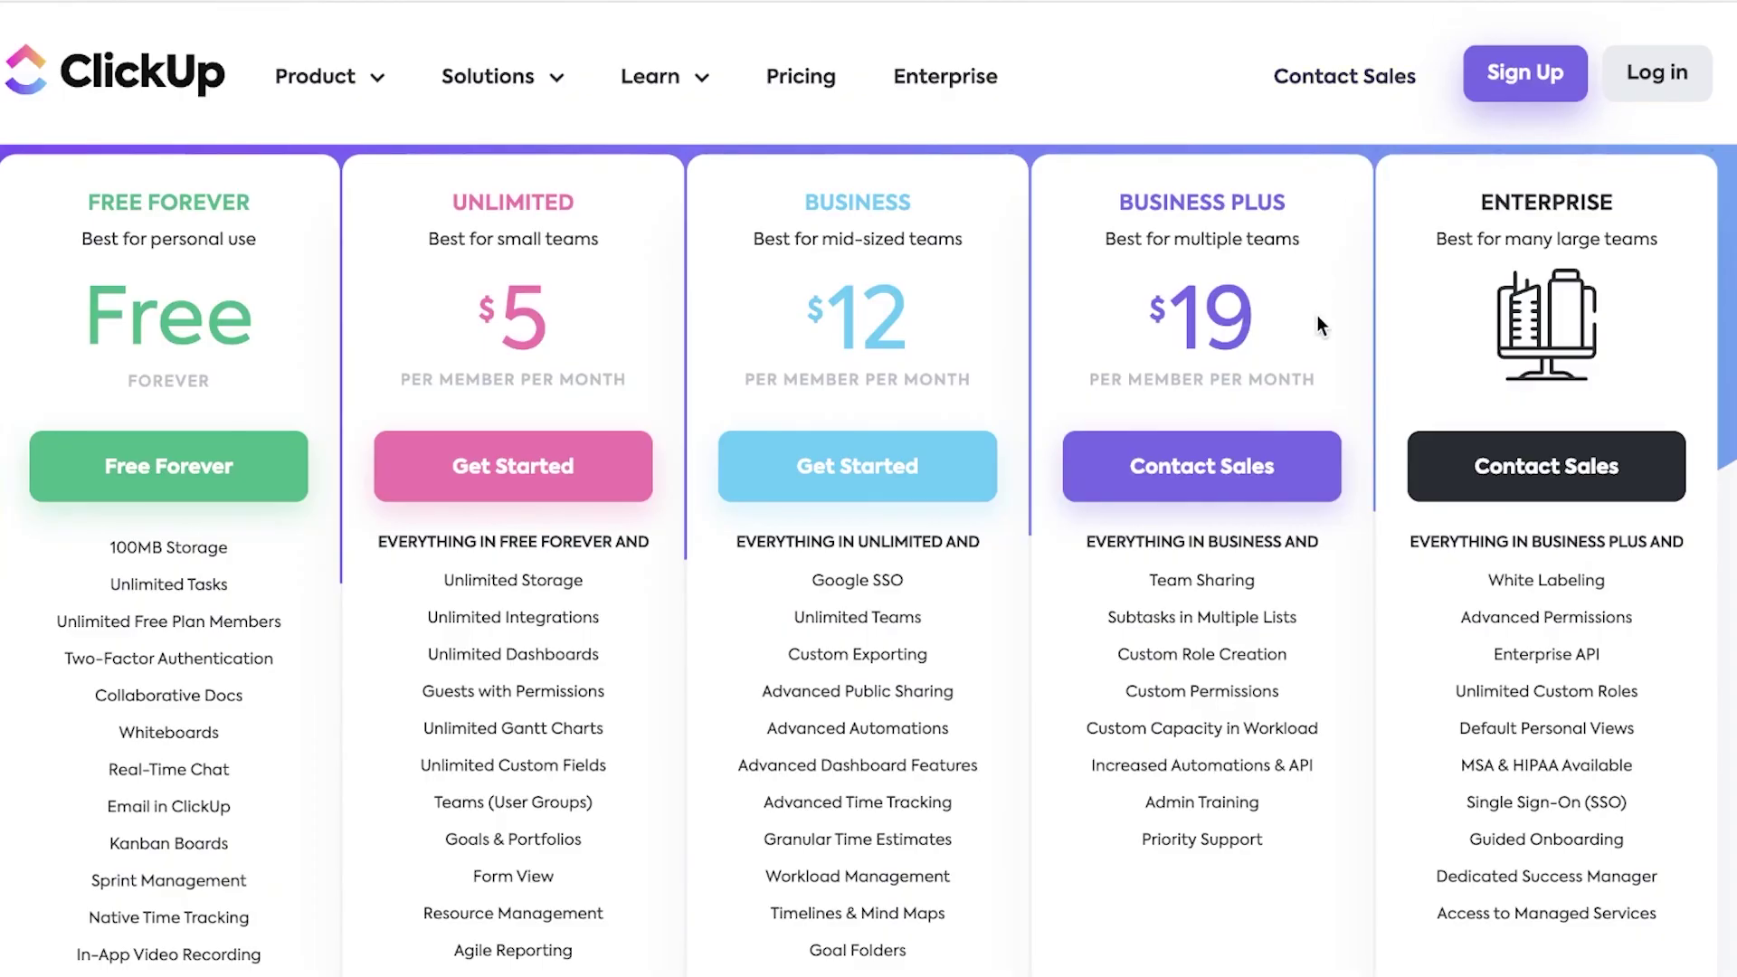
scroll(1329, 317, up, 1)
scroll(1330, 304, down, 1)
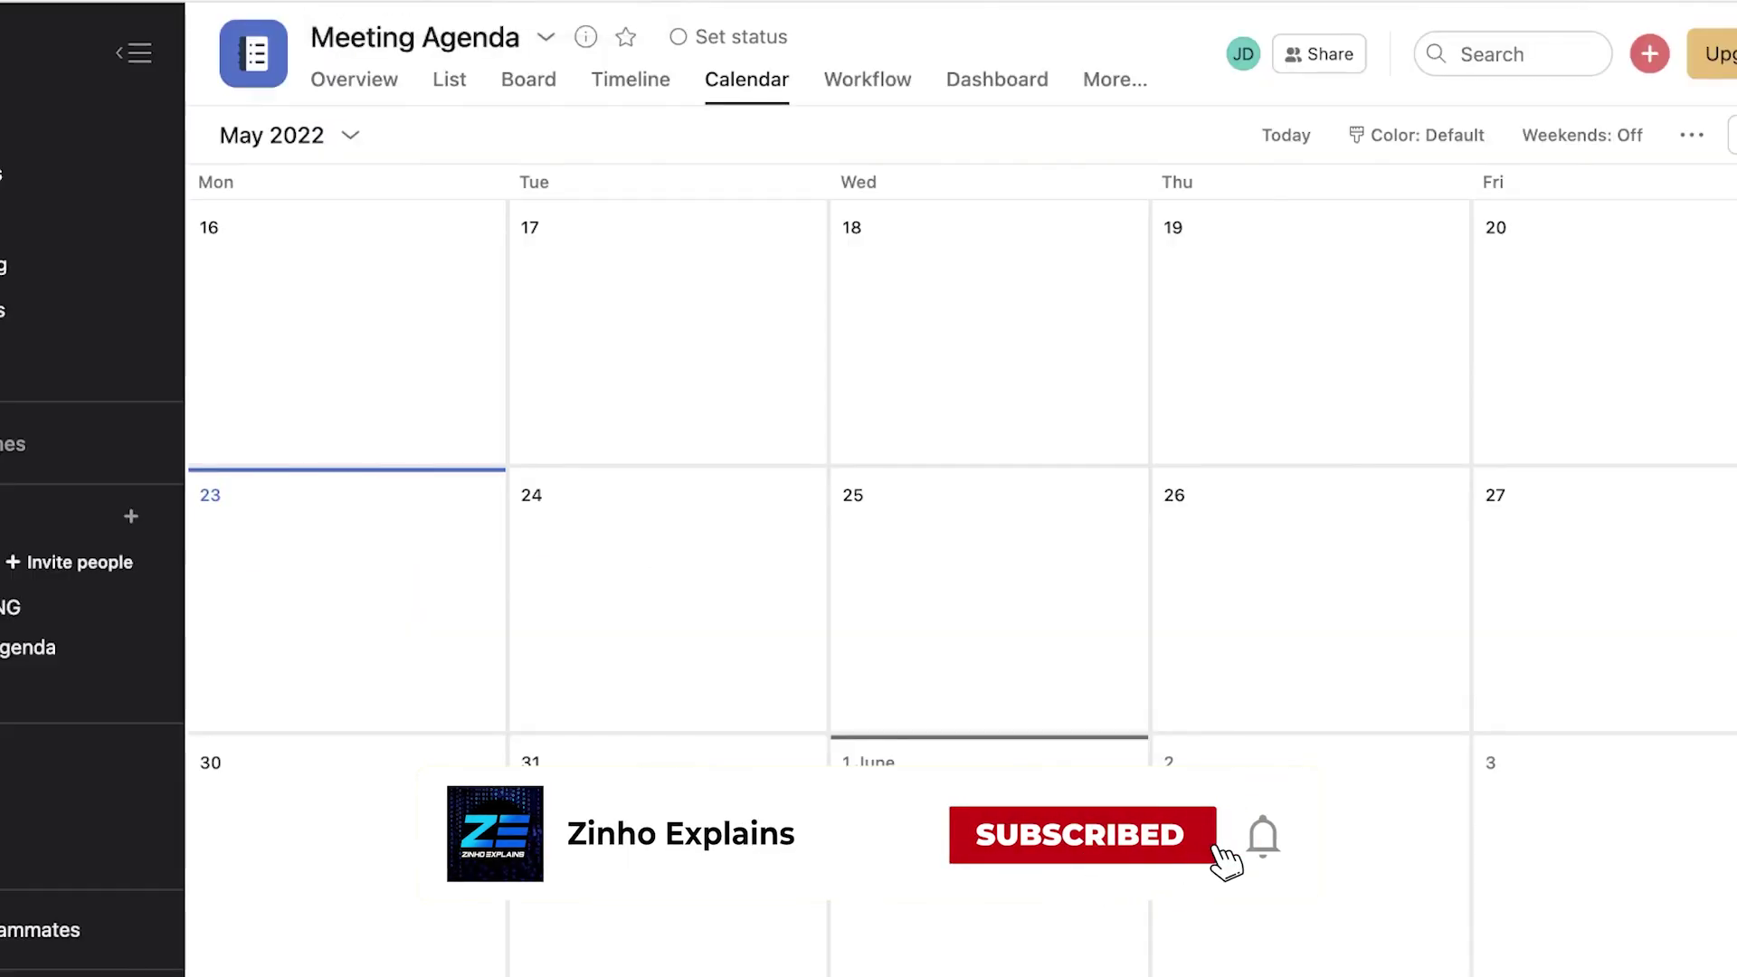
scroll(1029, 259, up, 5)
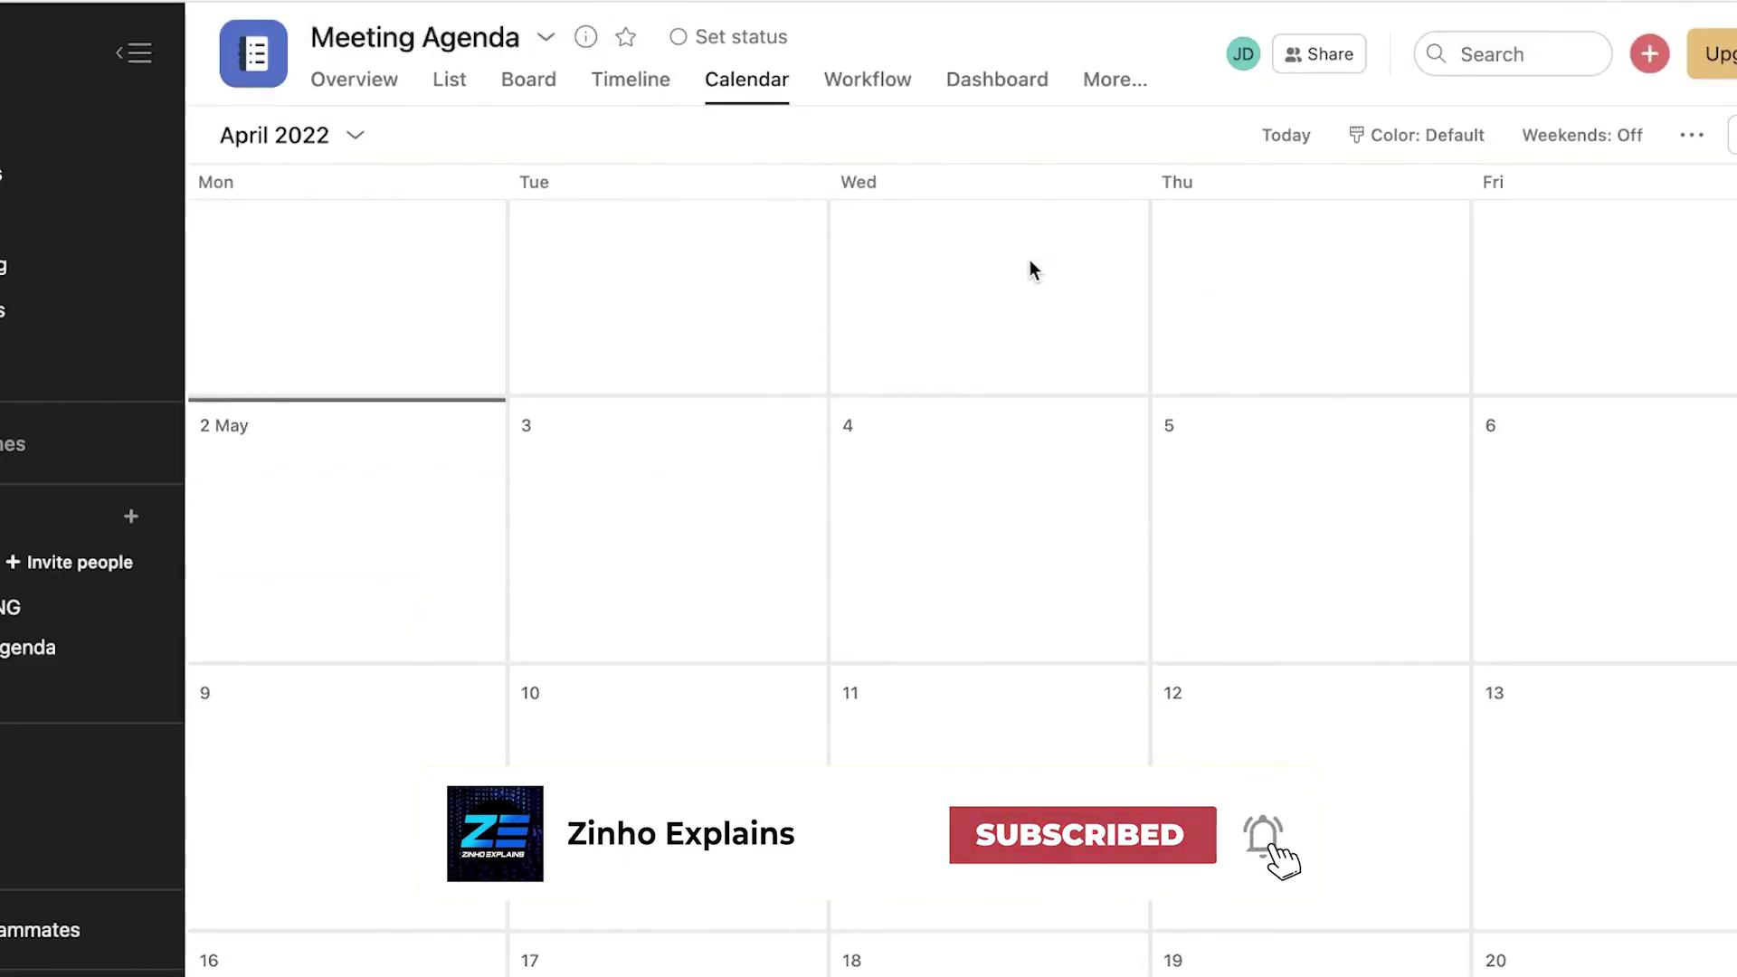